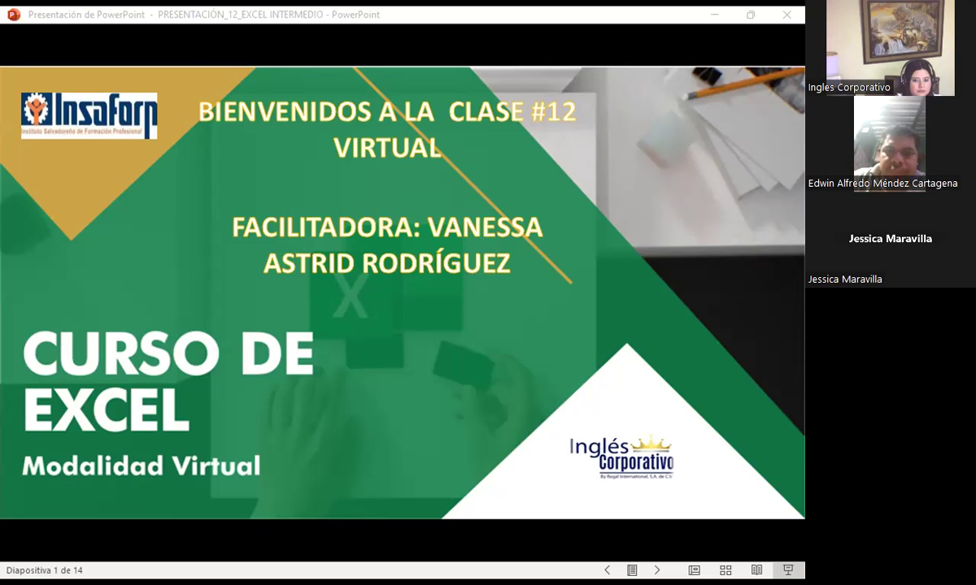
Bring the class 12 PowerPoint presentation window to the front
click(348, 446)
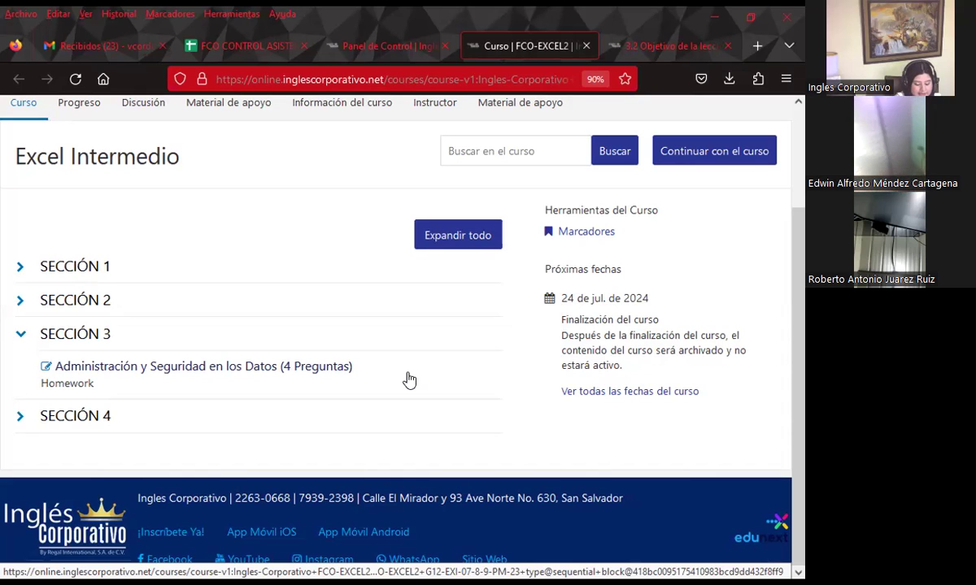
Switch to lesson 3.2, 'Objetivo de la lección: Creación de índice con vinculos'
click(637, 42)
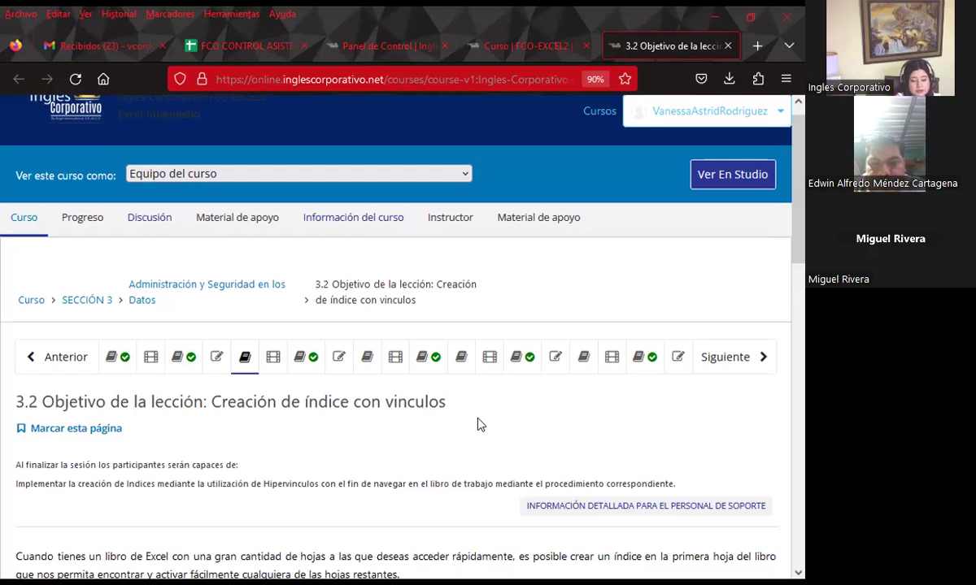
scroll(479, 424, down, 2)
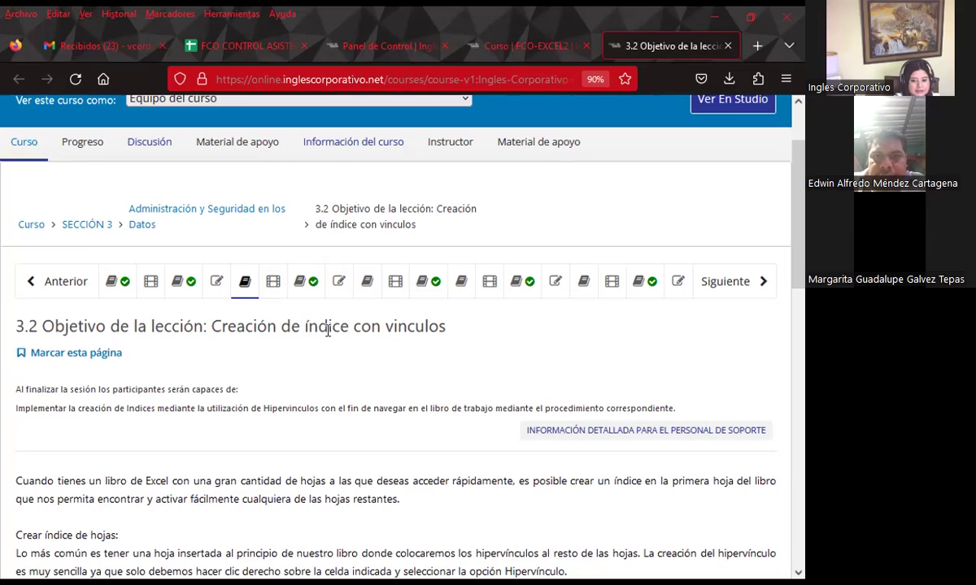
Open the class 12 discussion forum page and scroll down through it
click(308, 283)
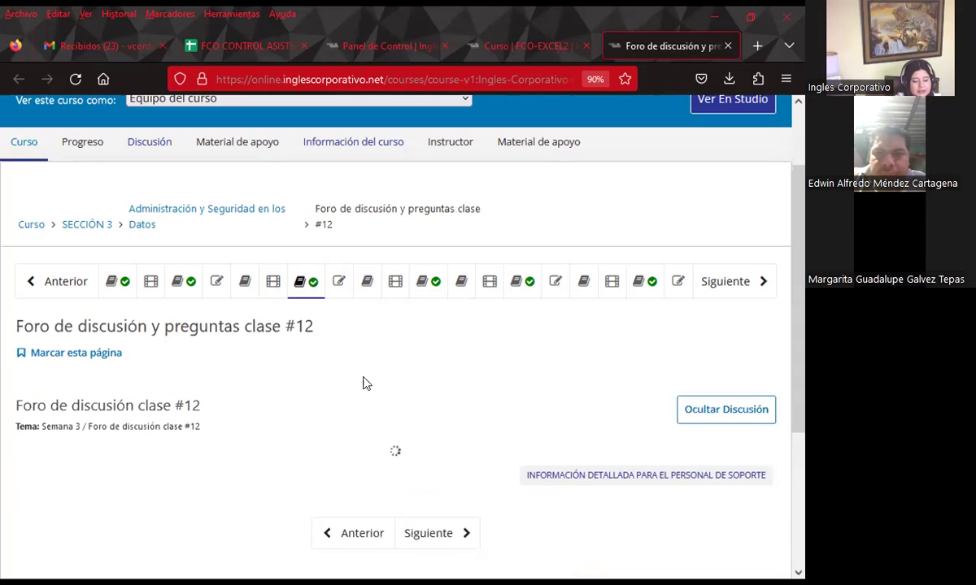
scroll(369, 382, down, 3)
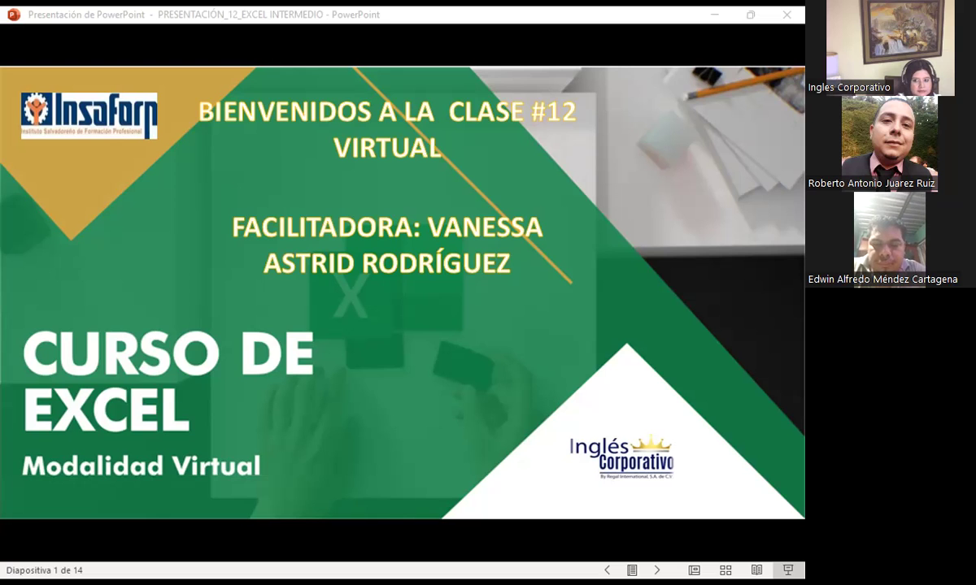
Advance the slide show from the title slide through slide 2 to the Agenda slide
click(453, 348)
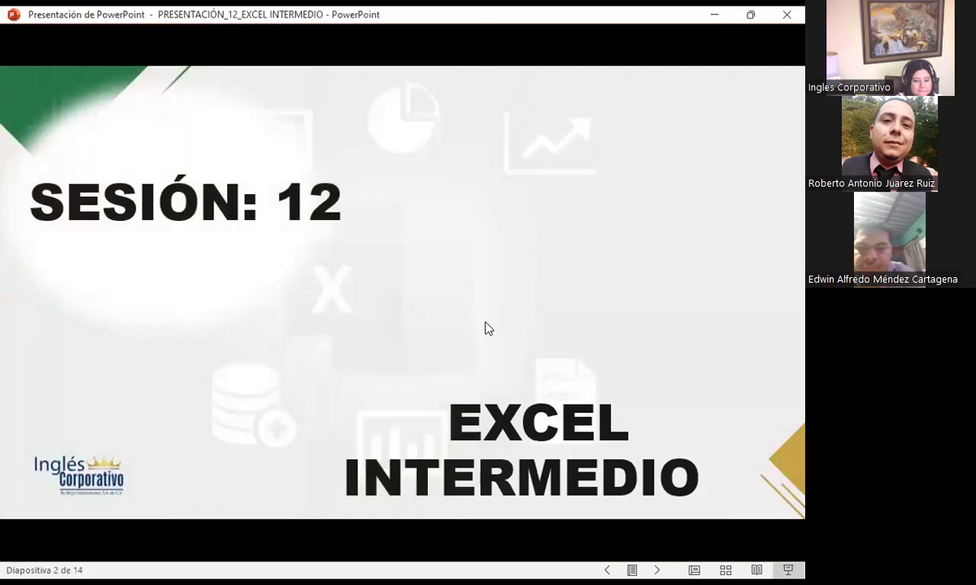
click(485, 328)
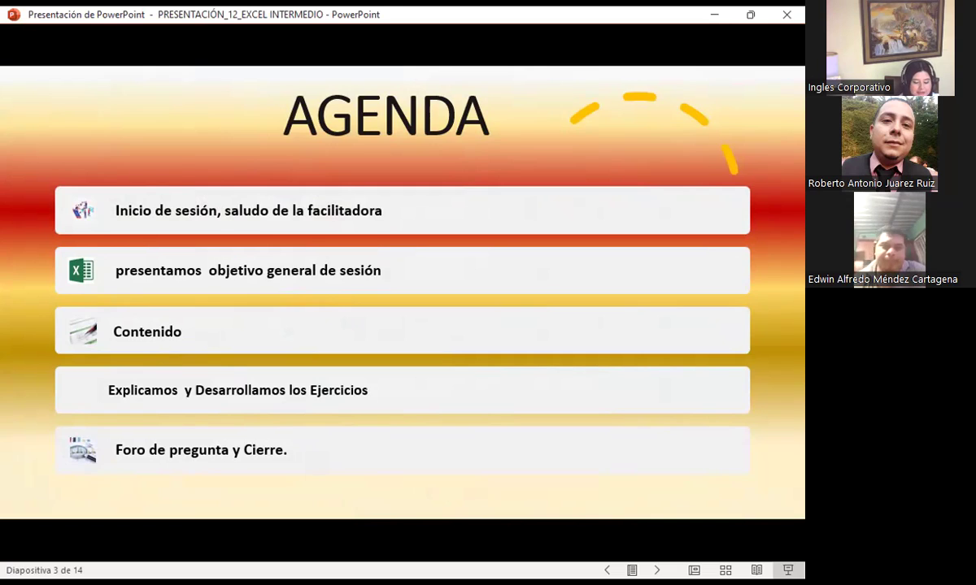
Advance from the Agenda to slide 4, Objetivo General de la Sesión
key(Right)
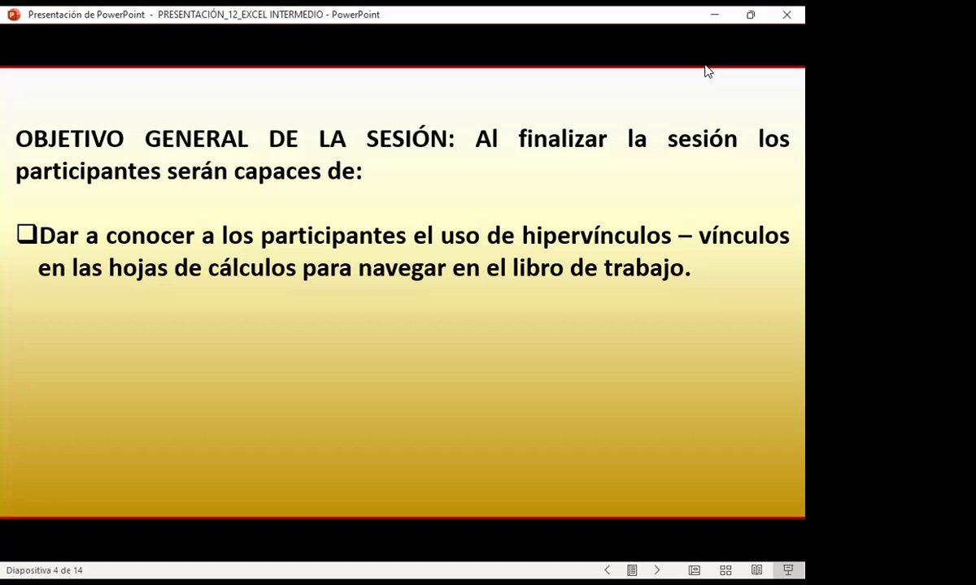
Advance the slide show to slide 5, HIPERVÍNCULO
key(Right)
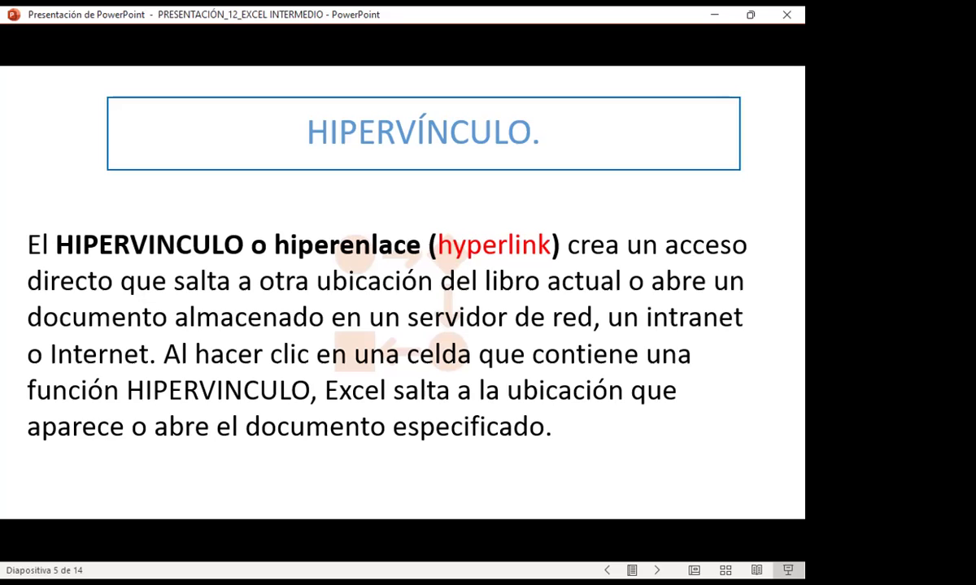
Advance to slide 6, Vínculos, listing four kinds of link targets
key(Right)
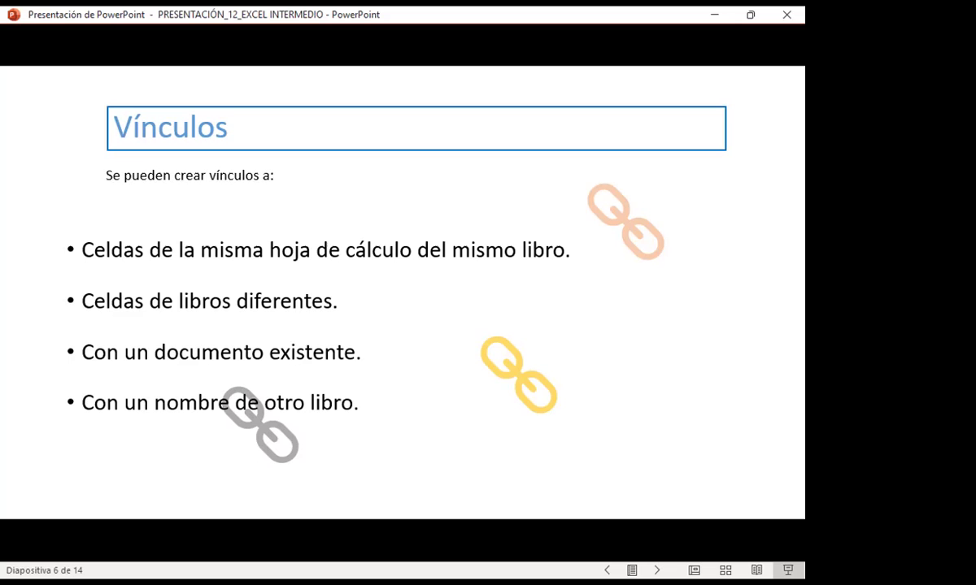
Advance to slide 7, Crear un vínculo con un documento existente
key(Right)
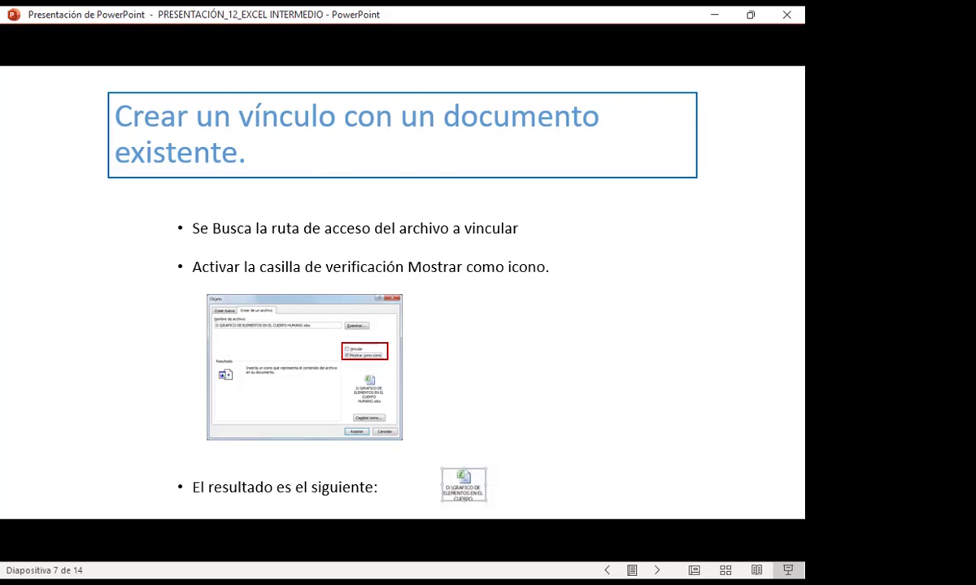
Advance to slide 8, Insertar Objeto, on embedding Word or Excel content
key(Right)
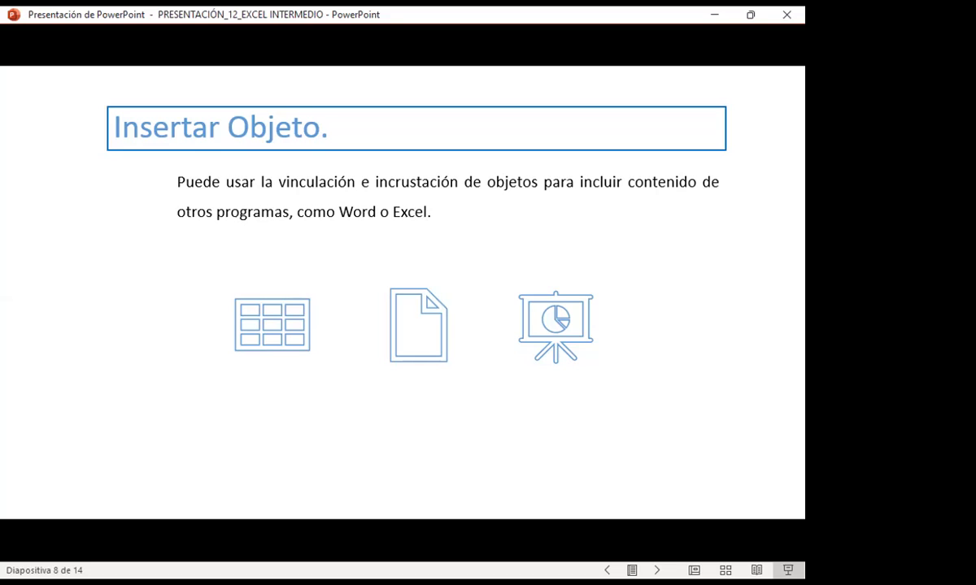
Advance to slide 9, Realizar Ejercicios, then switch to Excel's HIPERVINCULO sheet
key(Right)
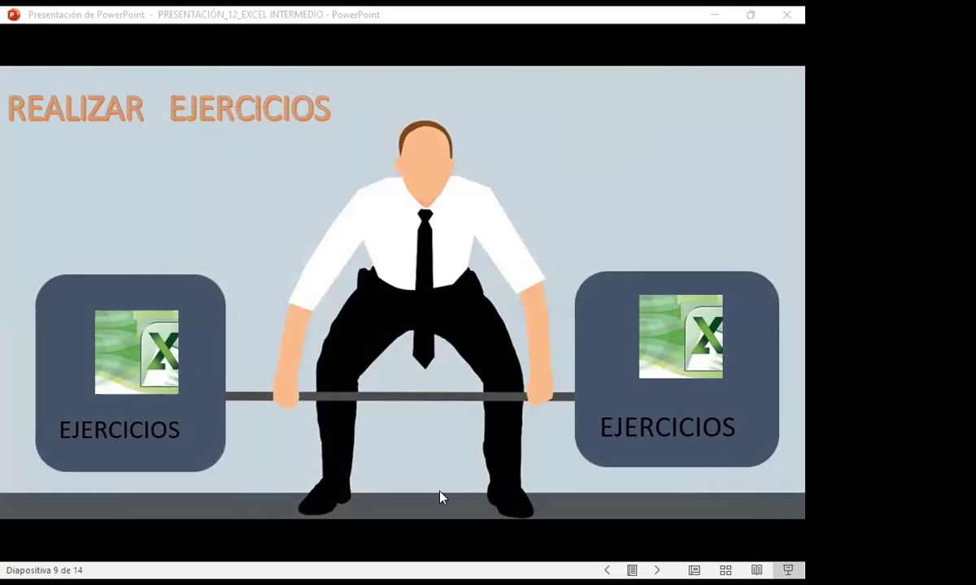
key(alt+Tab)
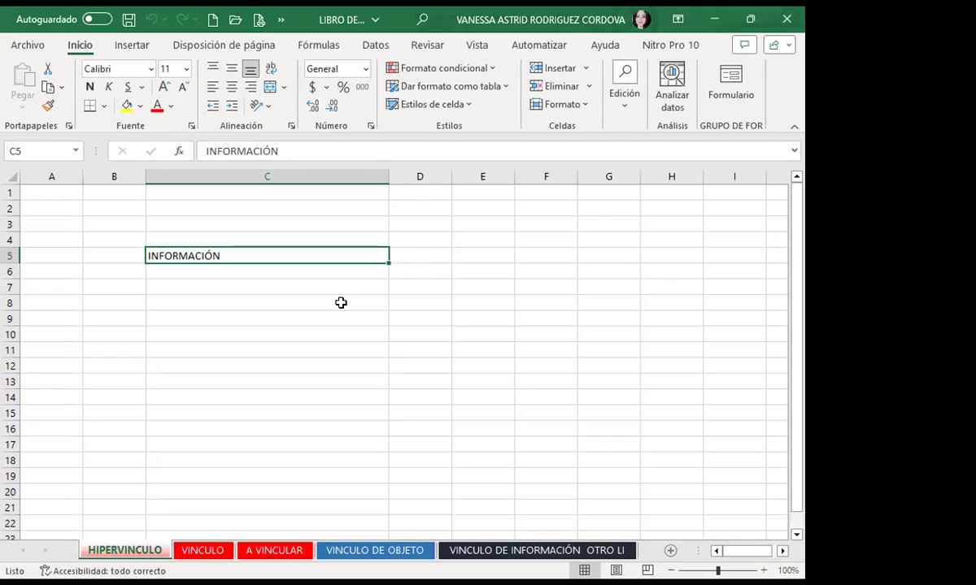
click(196, 444)
click(269, 380)
click(231, 252)
click(263, 346)
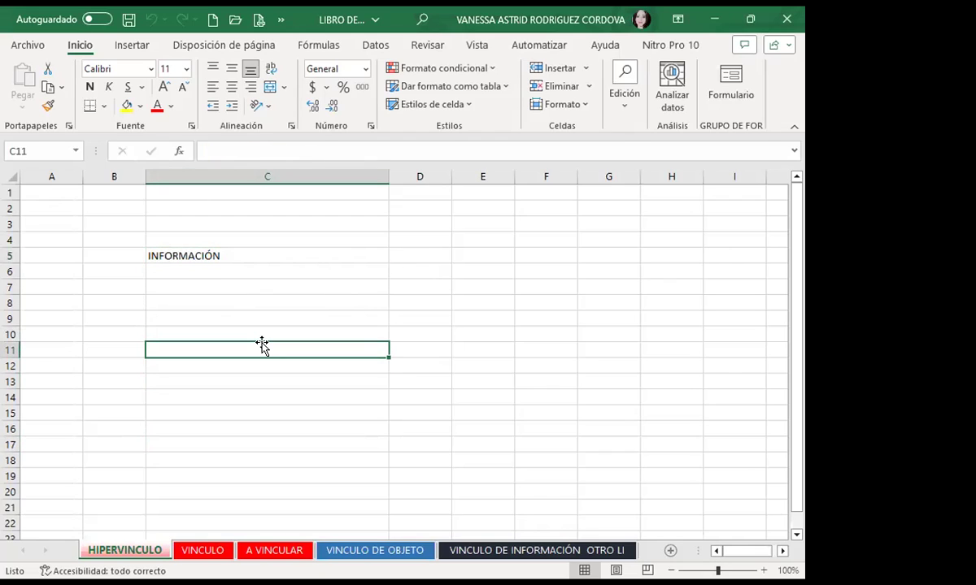
text(INFO)
key(BackSpace)
key(BackSpace)
key(BackSpace)
key(BackSpace)
click(251, 318)
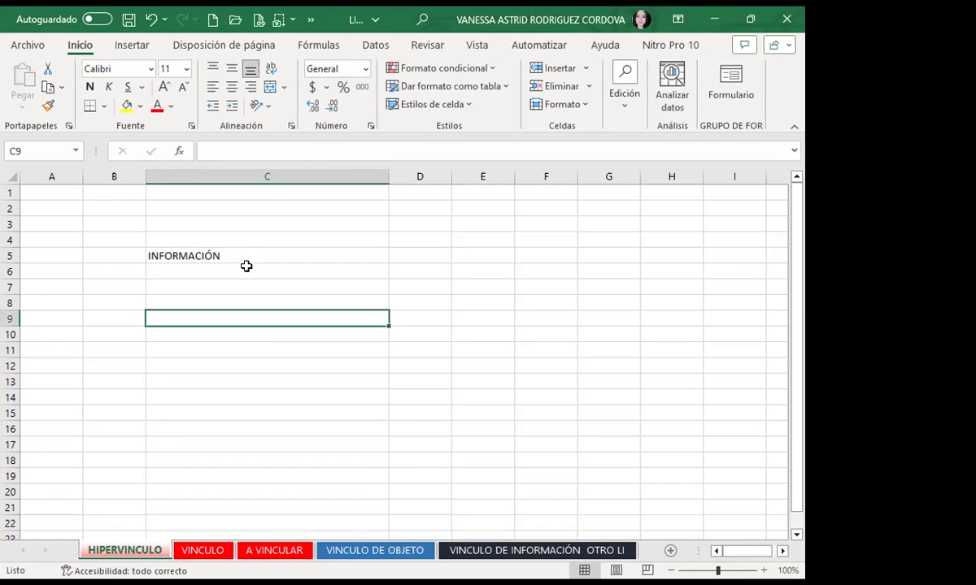
click(248, 256)
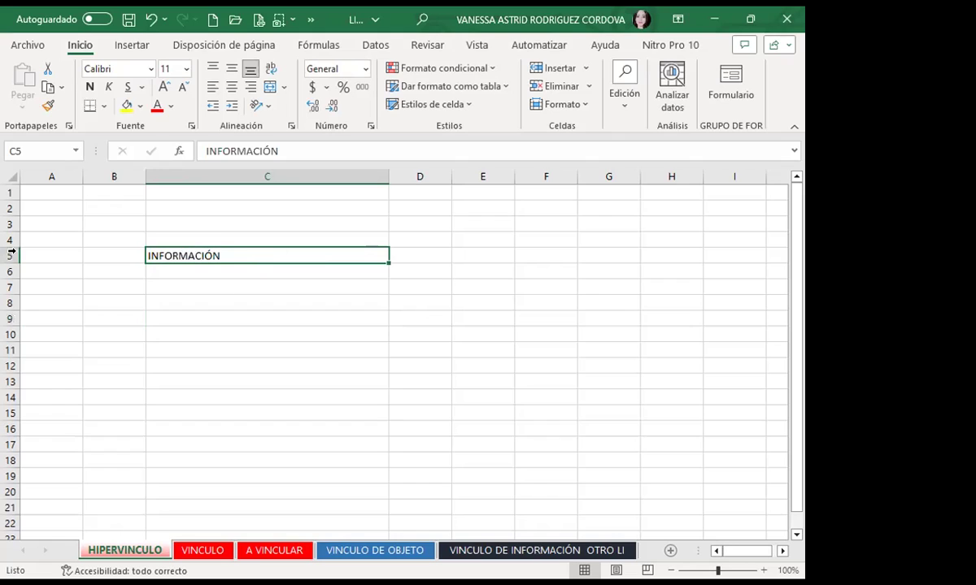
click(258, 319)
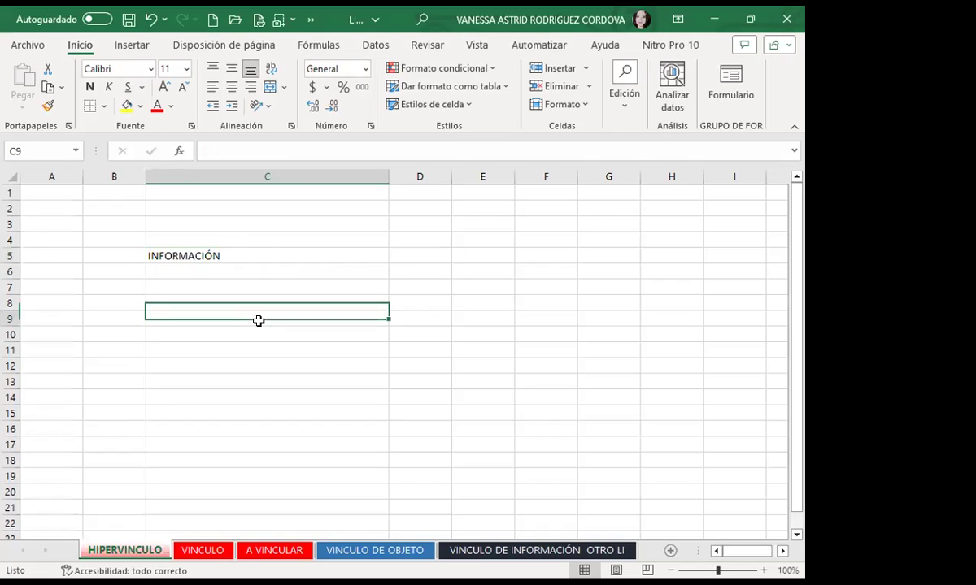
click(192, 255)
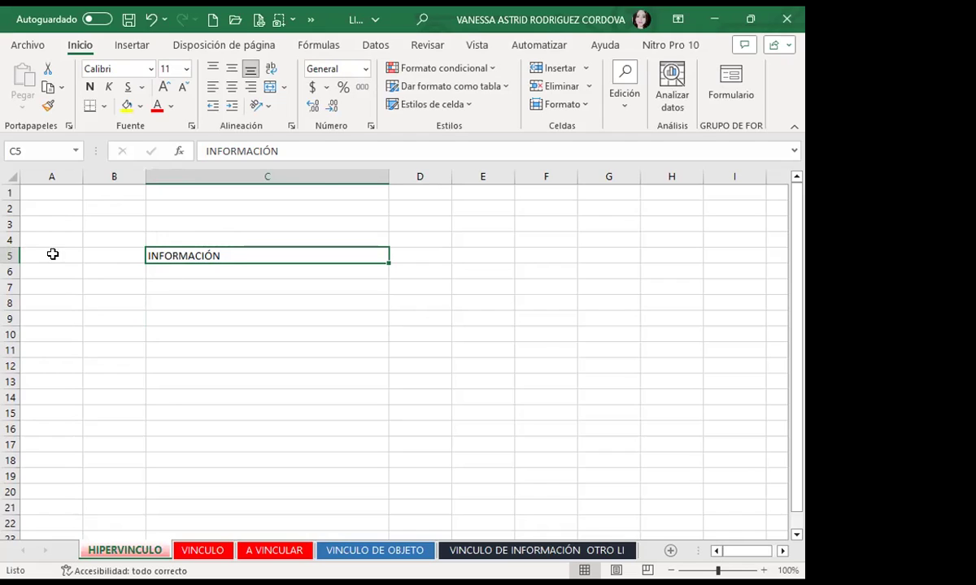
click(272, 321)
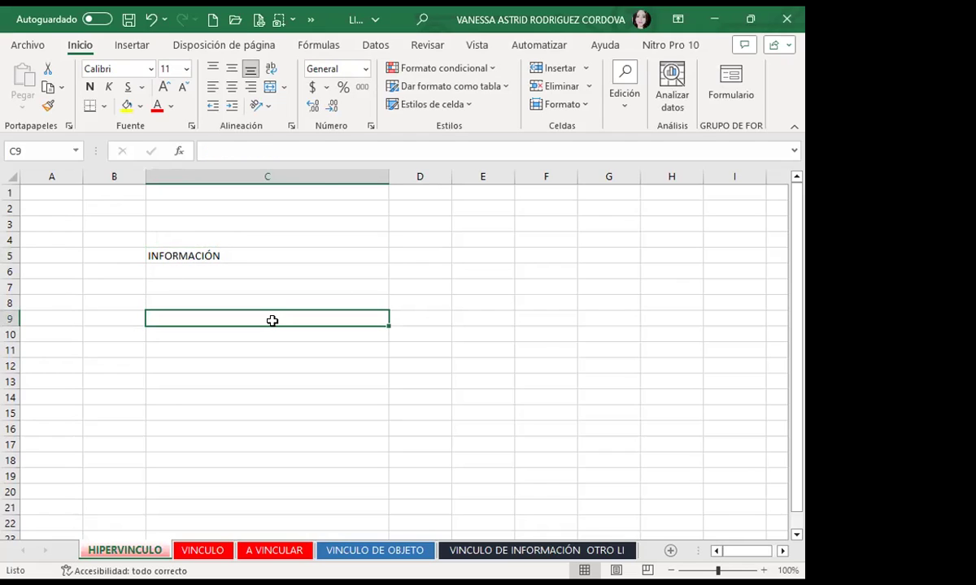
drag(196, 254, 206, 291)
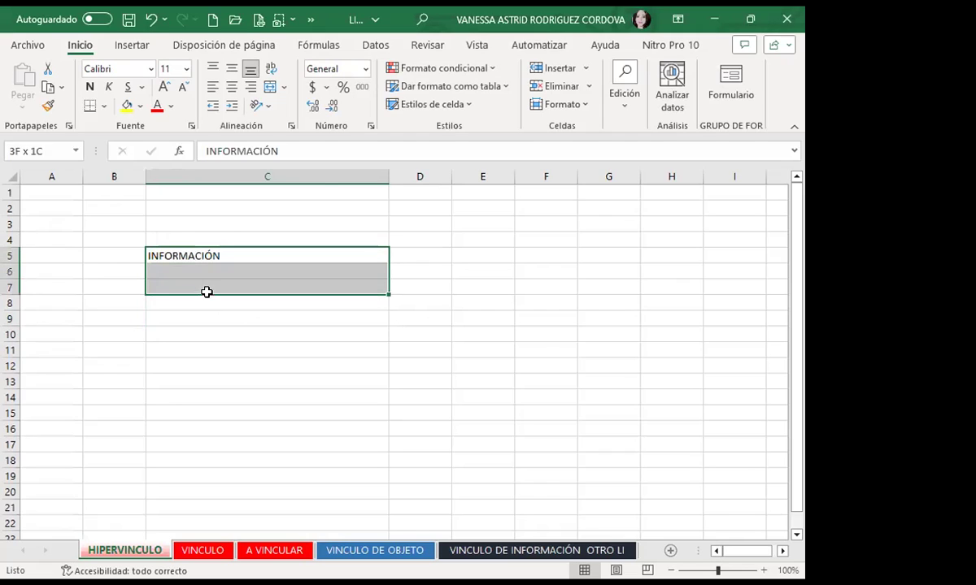
click(229, 255)
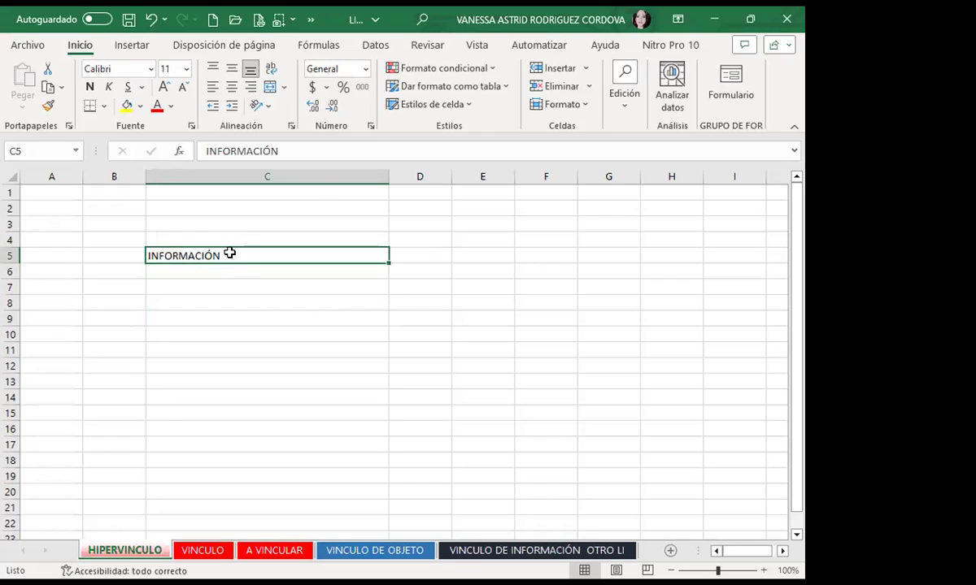
Open the Insertar hipervínculo dialog for C5 from Insertar > Vínculo and move it left
click(133, 49)
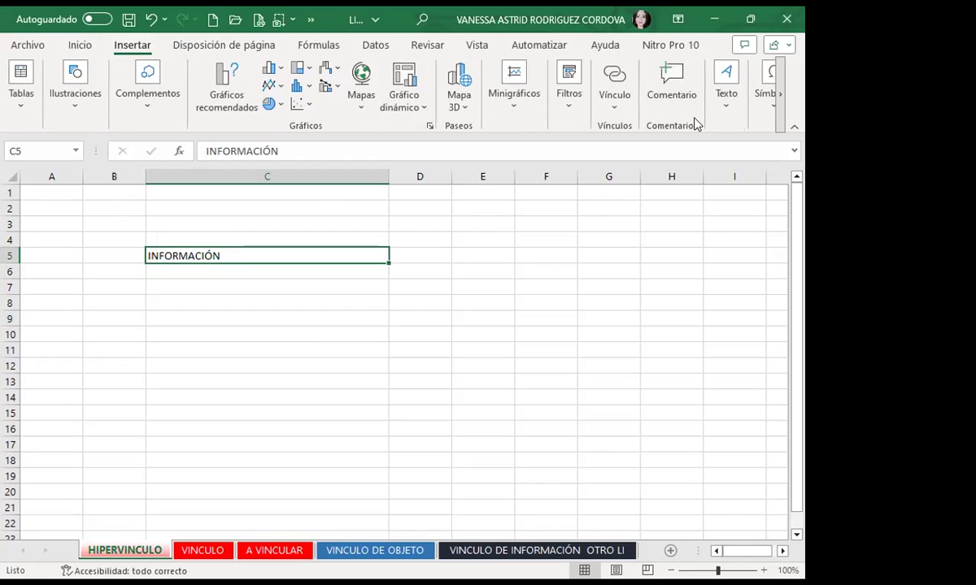
click(615, 77)
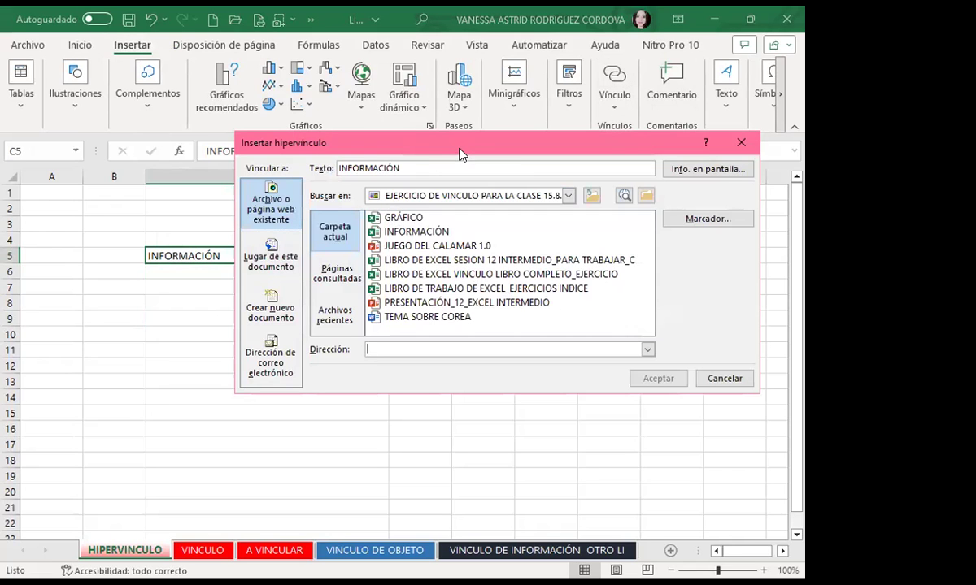
drag(455, 153, 337, 140)
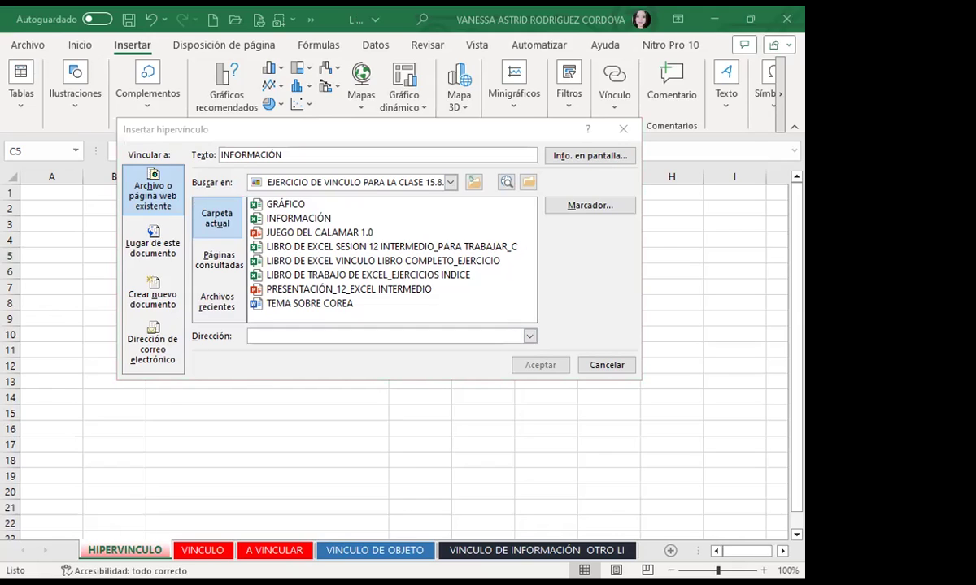
click(224, 341)
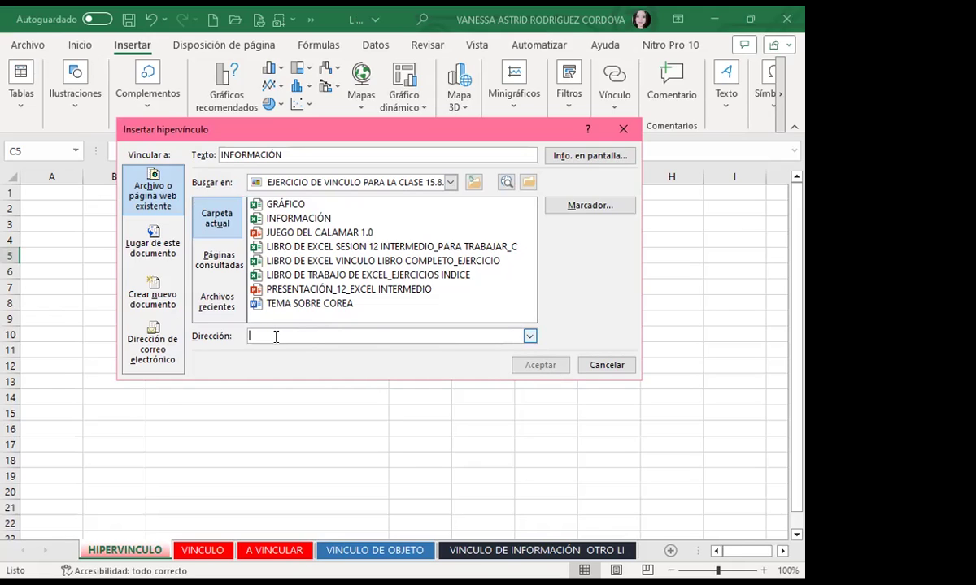
text(https://online.inglescorporativo.net/dashboard)
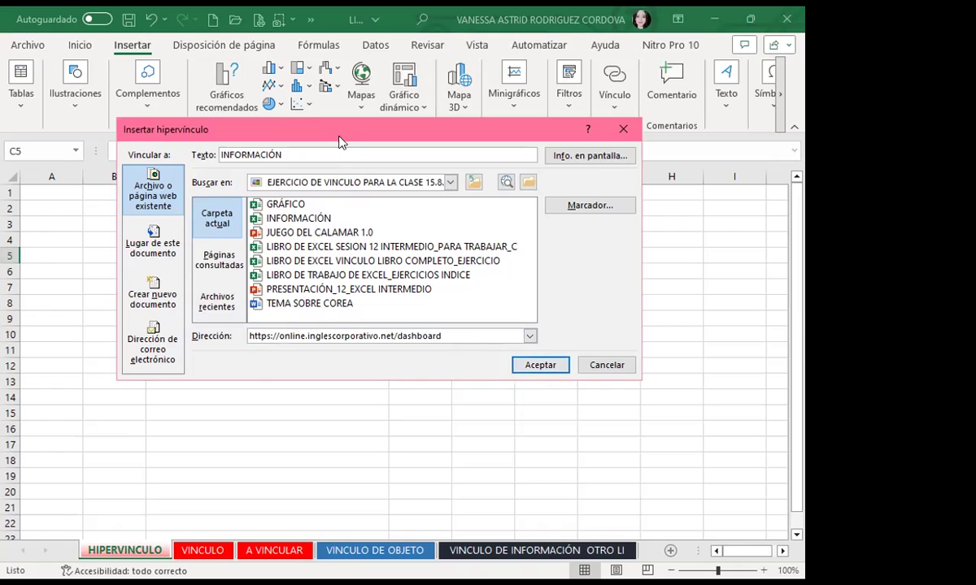
drag(337, 140, 491, 148)
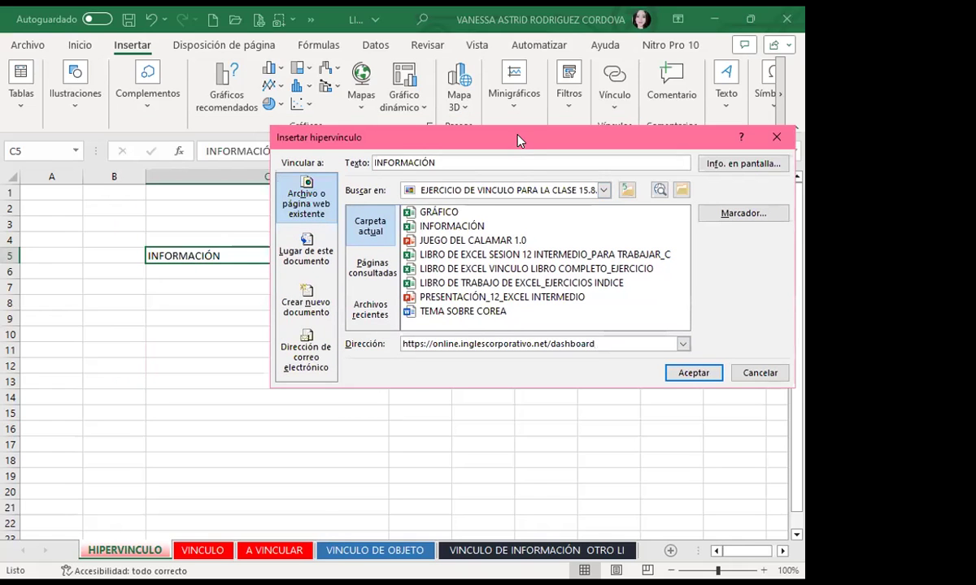
drag(504, 141, 312, 146)
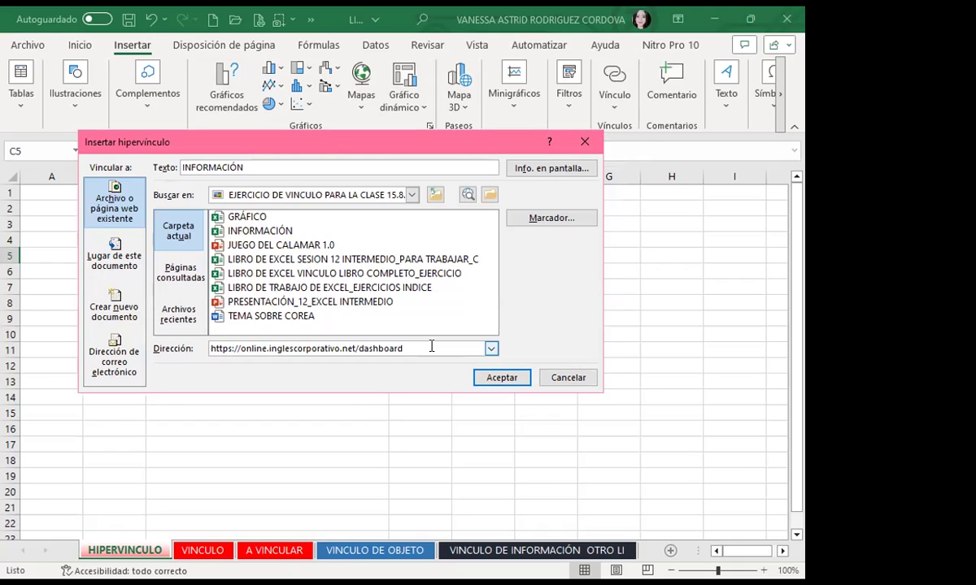
Confirm the dashboard hyperlink on INFORMACIÓN, then check it by selecting C9, C6, C5 and C7
click(494, 373)
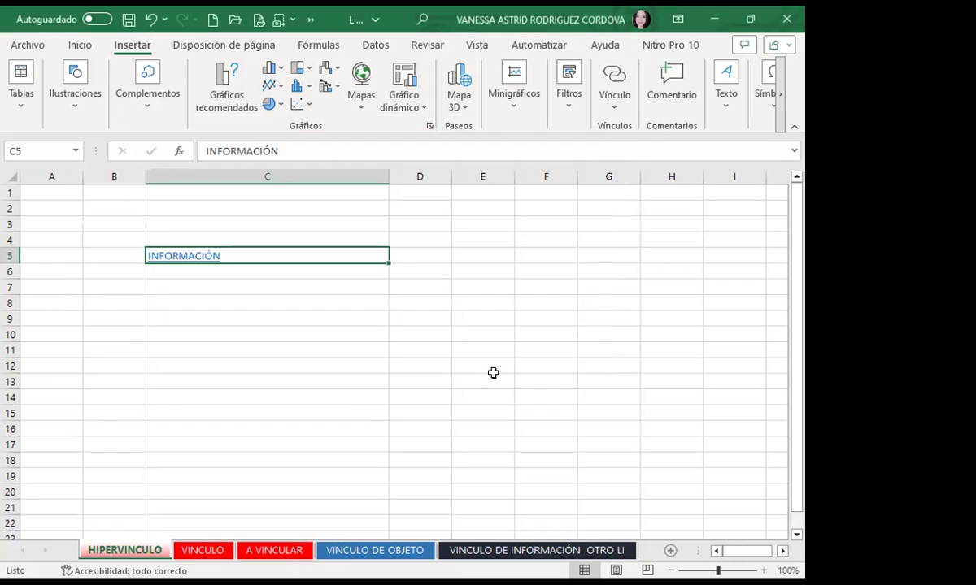
click(240, 315)
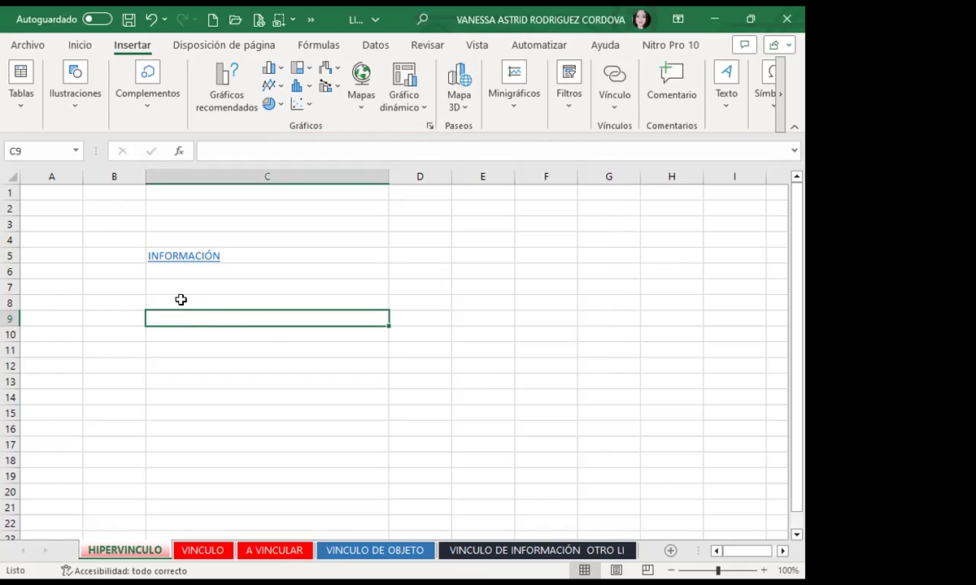
mouse_move(188, 255)
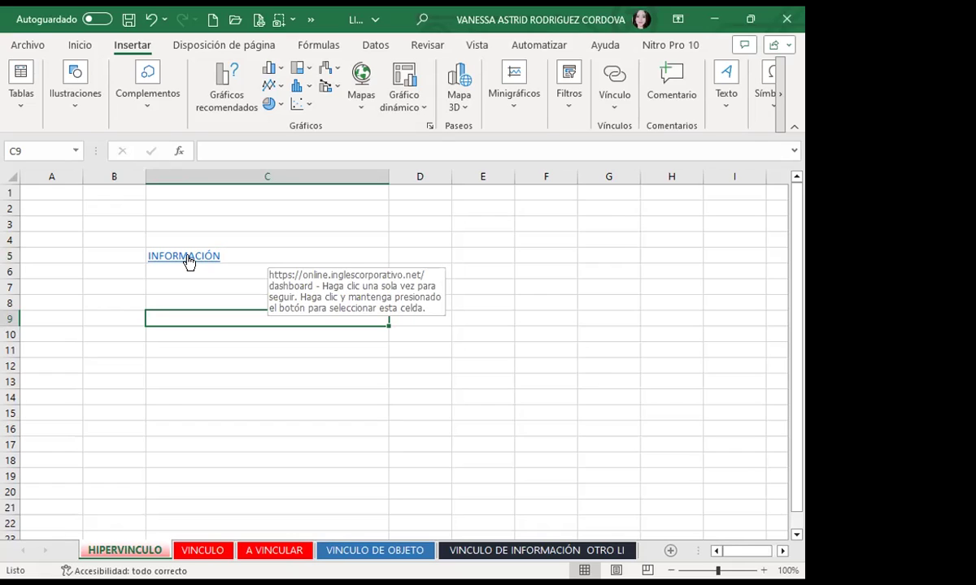
click(274, 266)
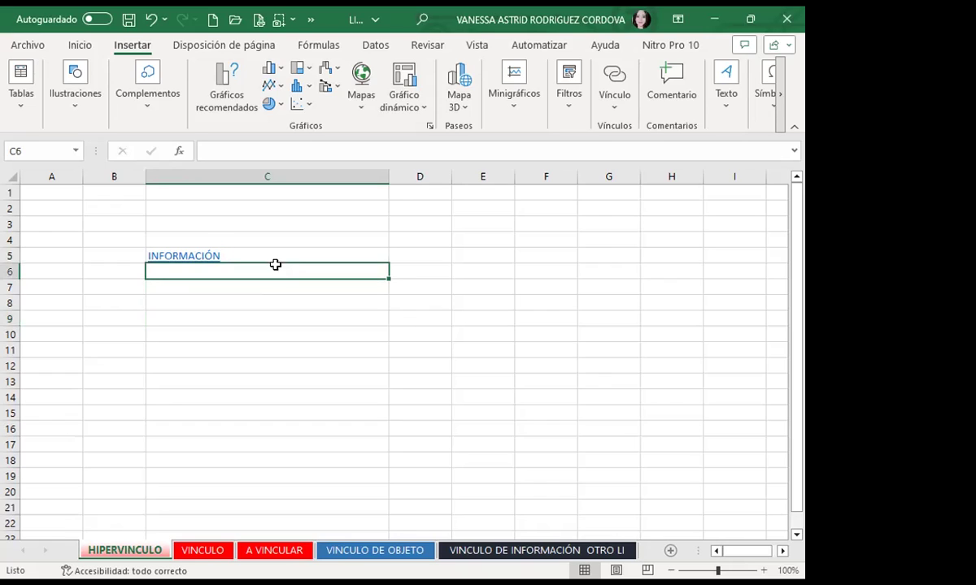
click(275, 255)
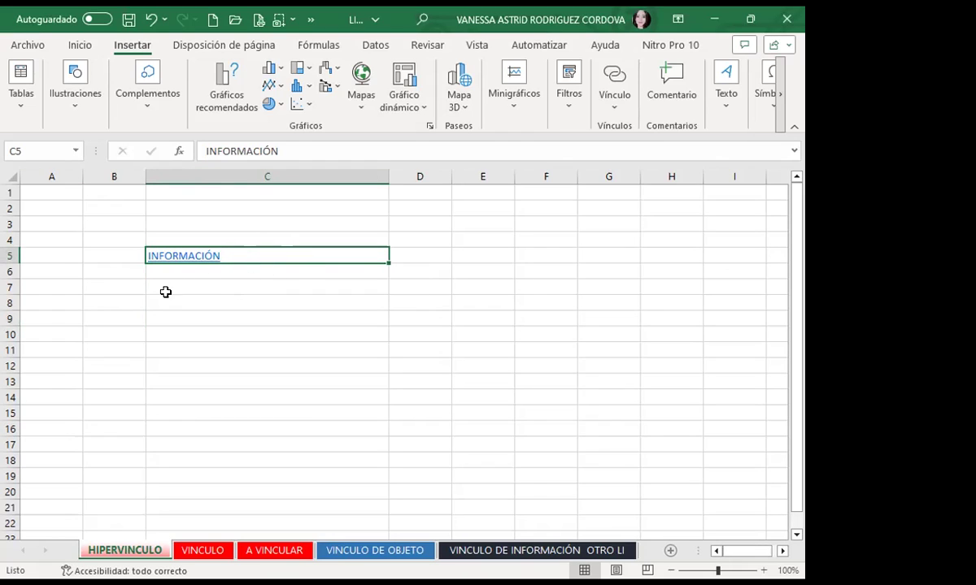
key(Down)
key(Down)
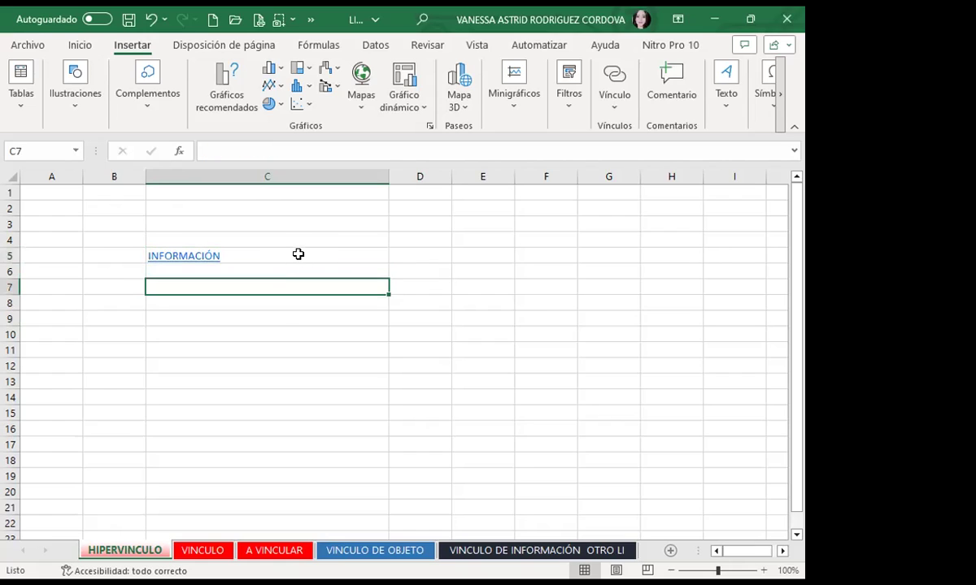
click(299, 254)
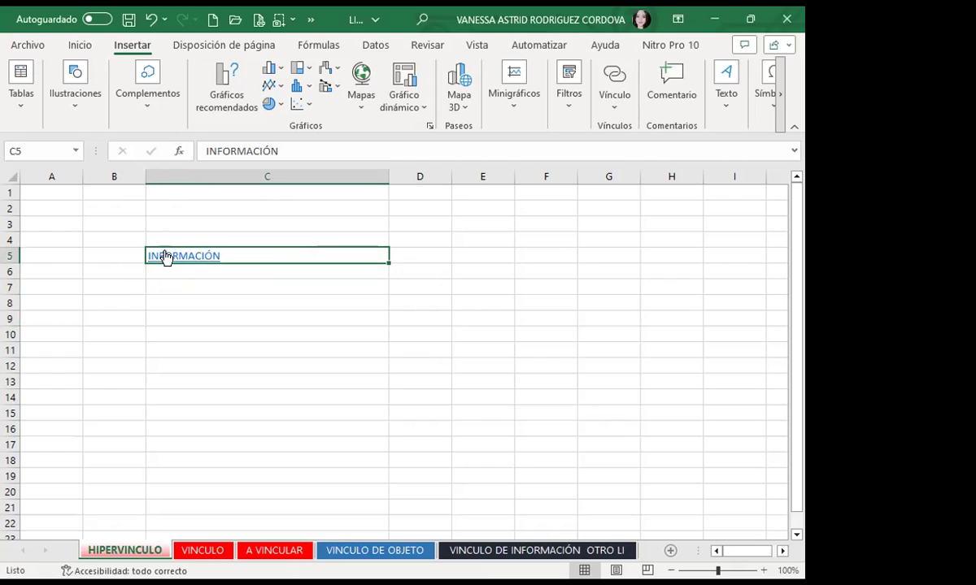
Follow the INFORMACIÓN link to the 'Mis cursos' dashboard in Firefox, then return to Excel
click(165, 257)
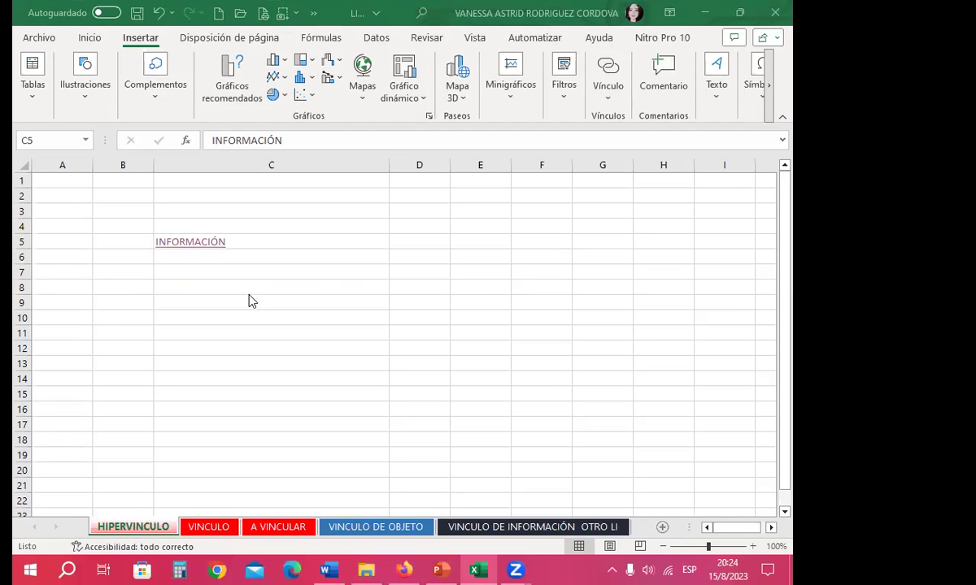
click(203, 249)
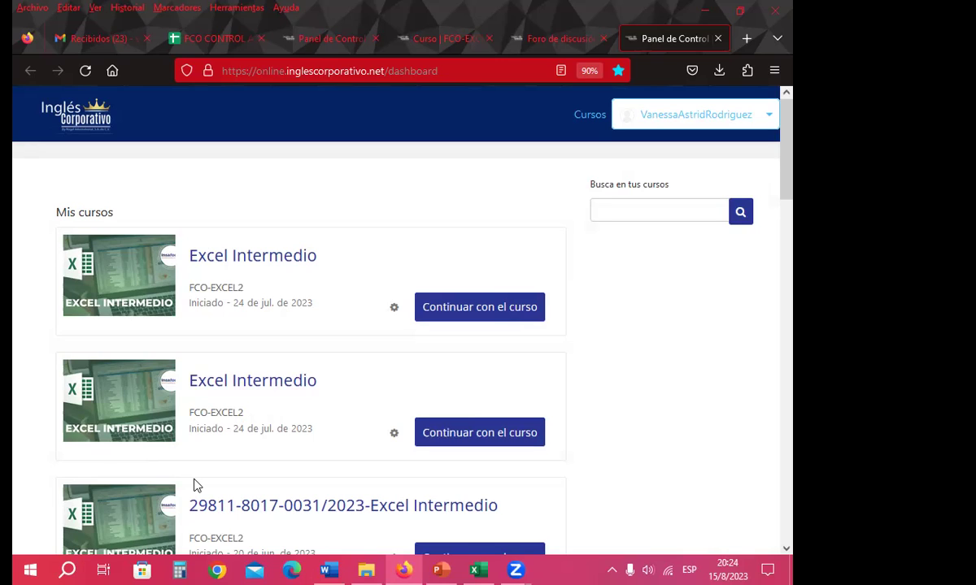
click(479, 569)
click(472, 566)
click(482, 569)
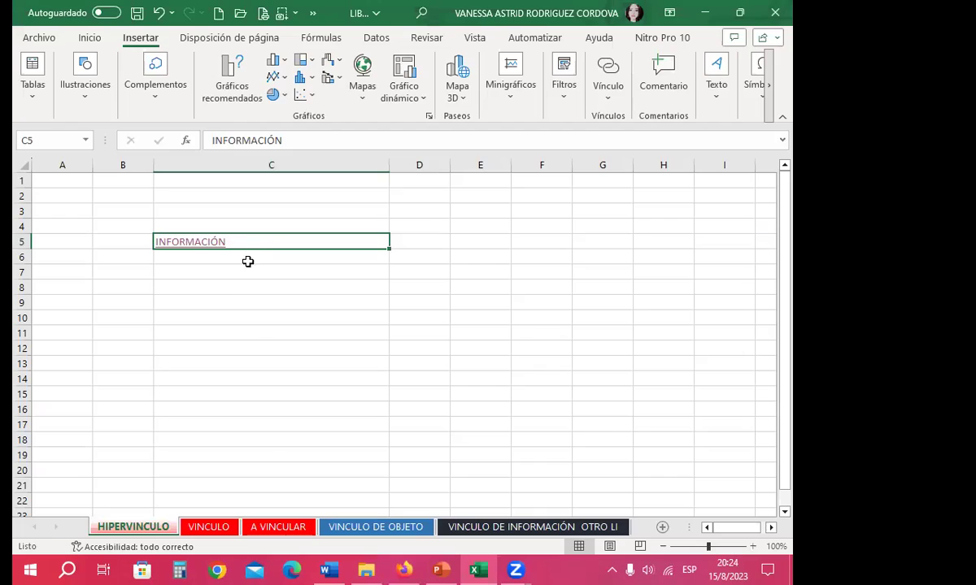
Follow the INFORMACIÓN hyperlink in C5 to reopen the 'Mis cursos' dashboard
click(199, 246)
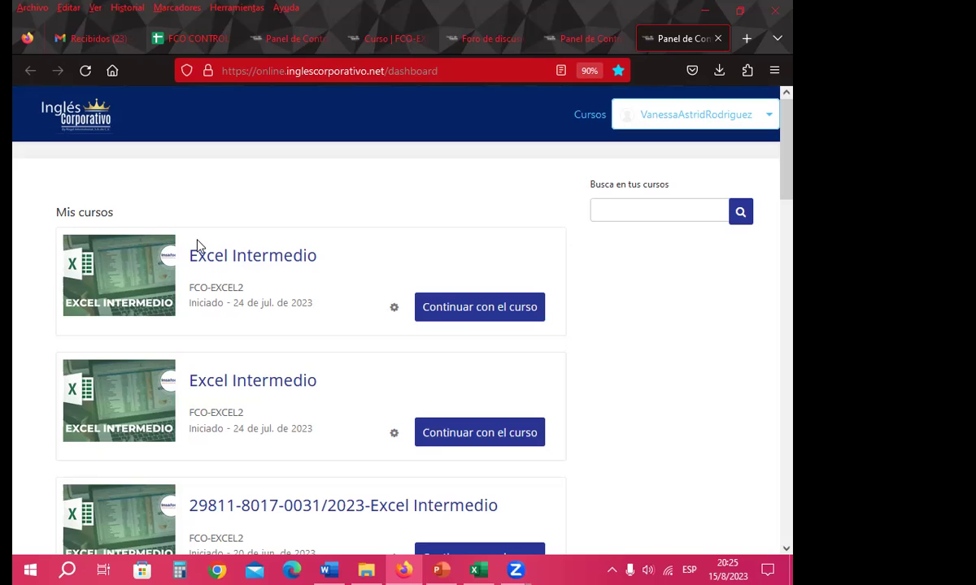
Close the duplicate dashboard tab, minimize Firefox, and select cells C6, C5 and C8 in Excel
click(718, 39)
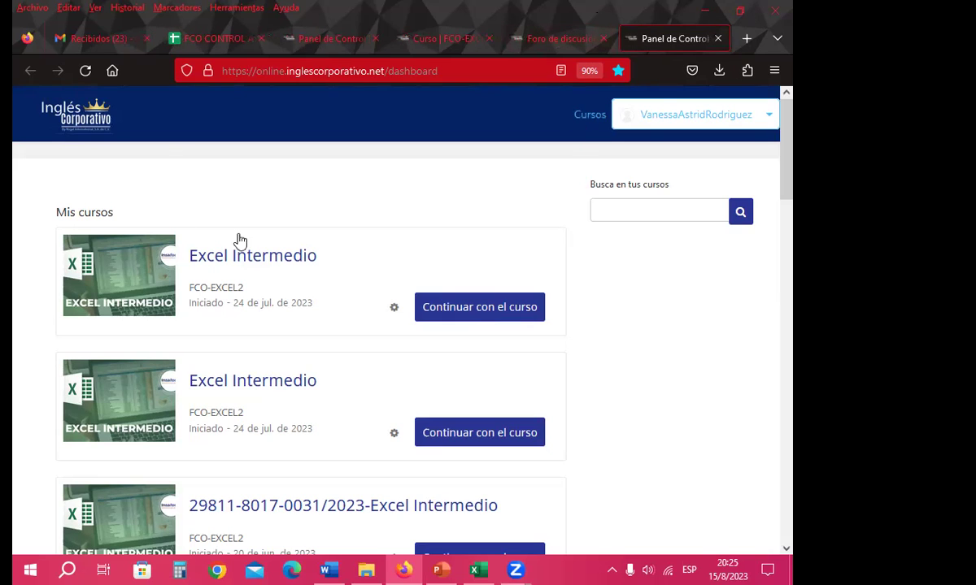
click(704, 10)
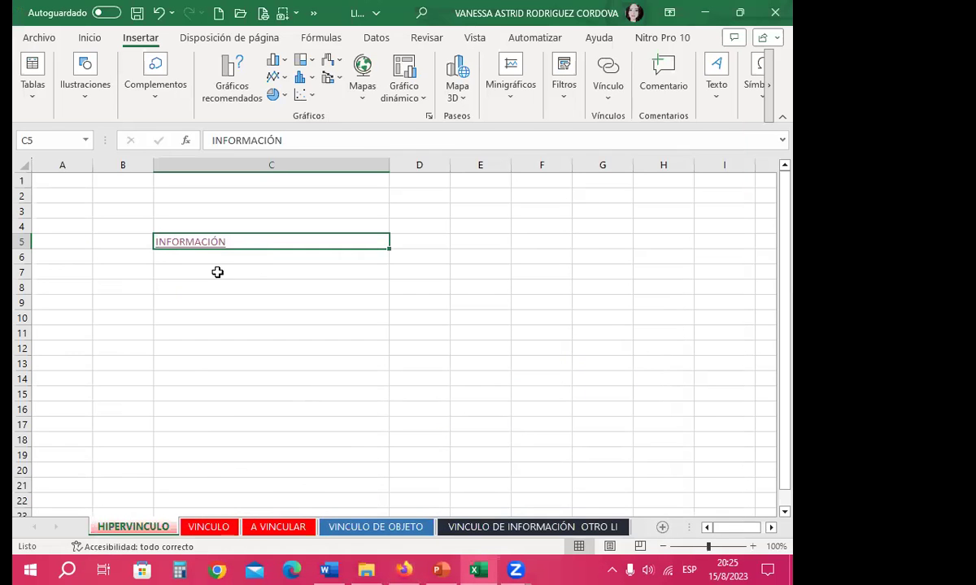
click(221, 272)
click(233, 258)
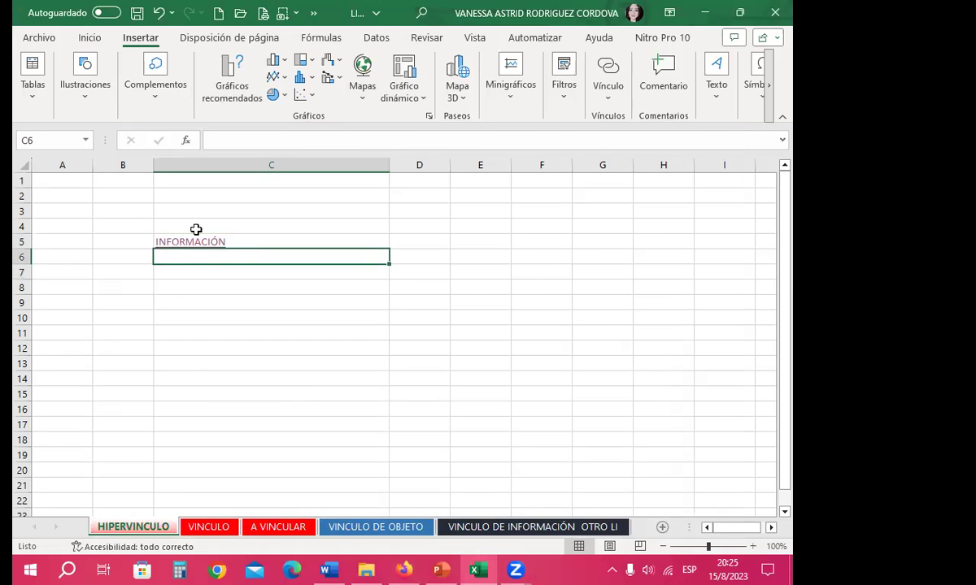
click(274, 239)
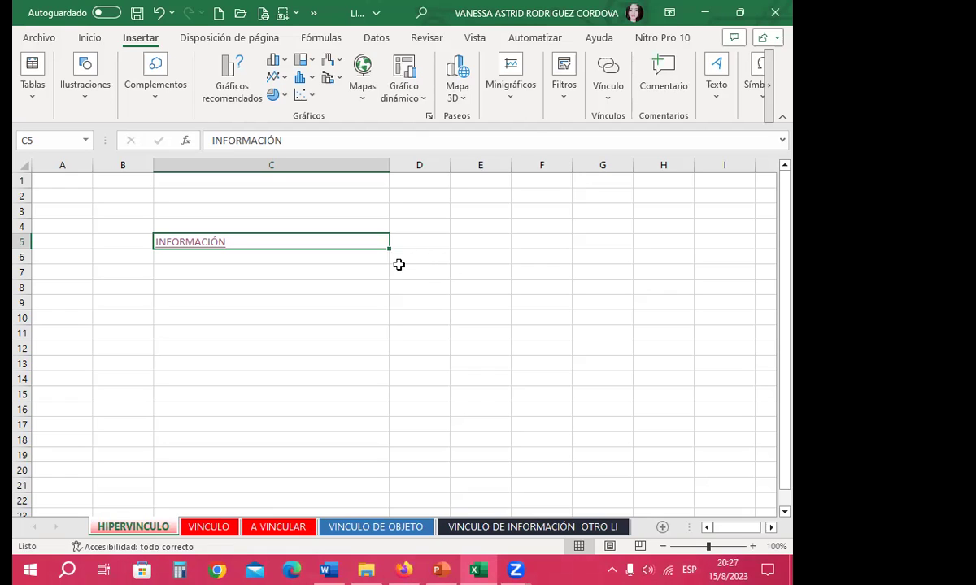
click(248, 286)
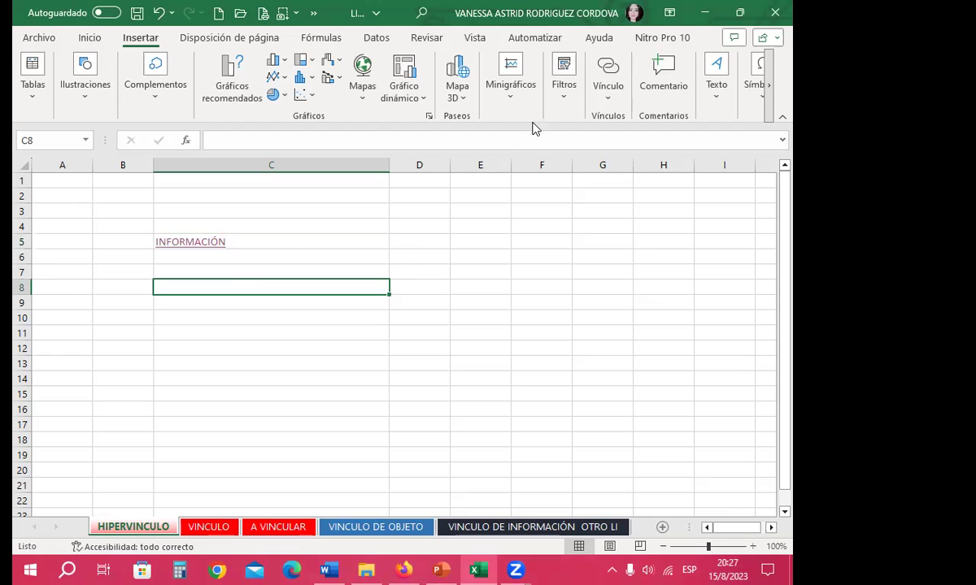
click(611, 80)
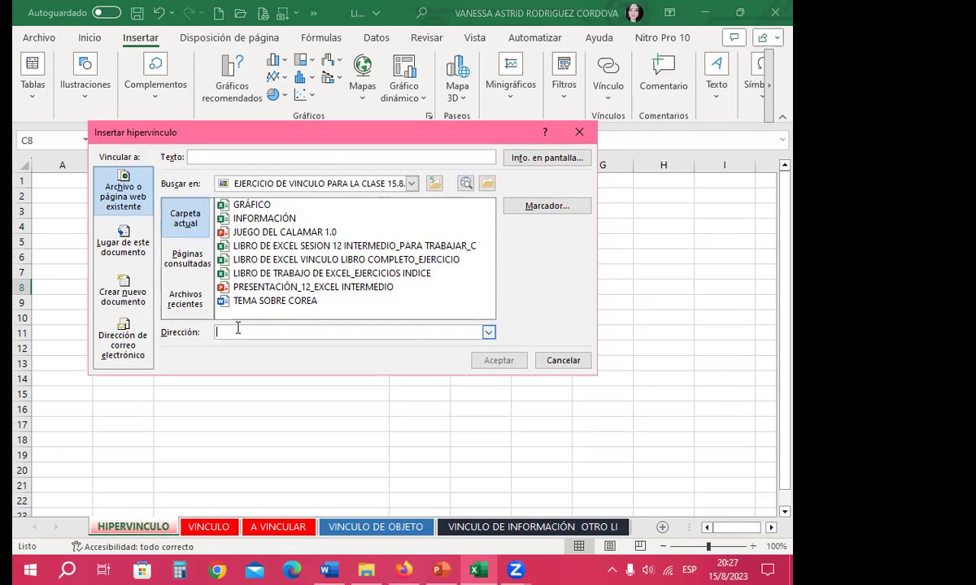
right_click(203, 334)
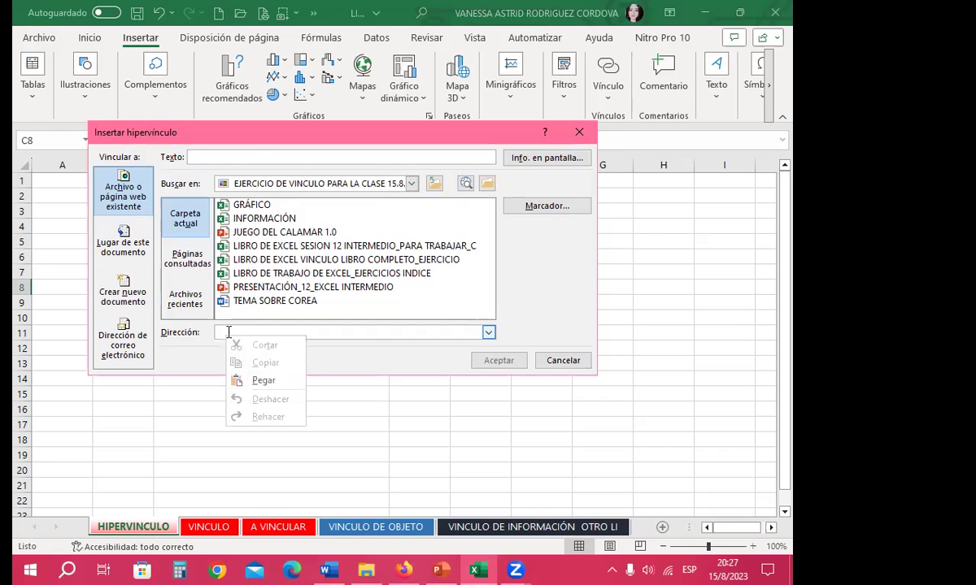
click(261, 381)
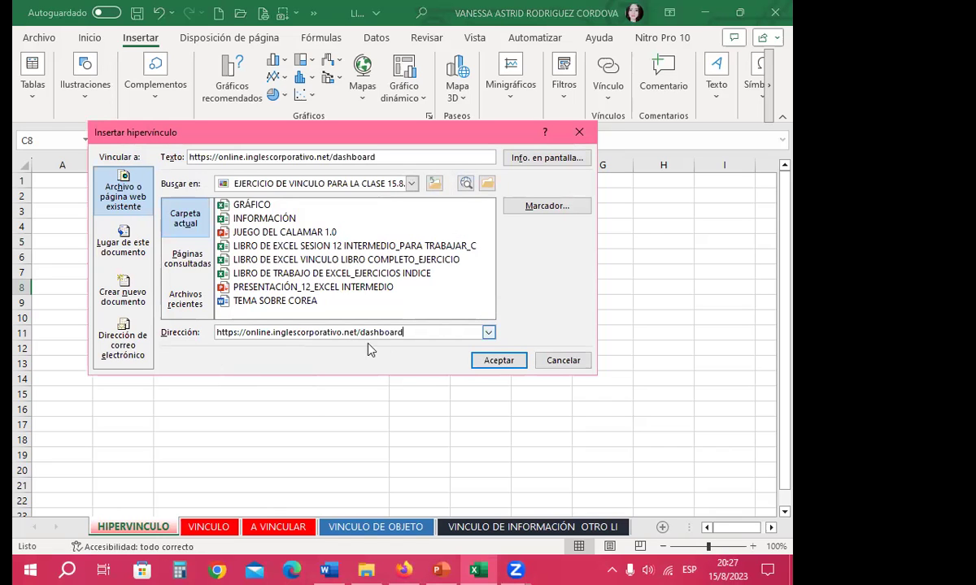
click(498, 360)
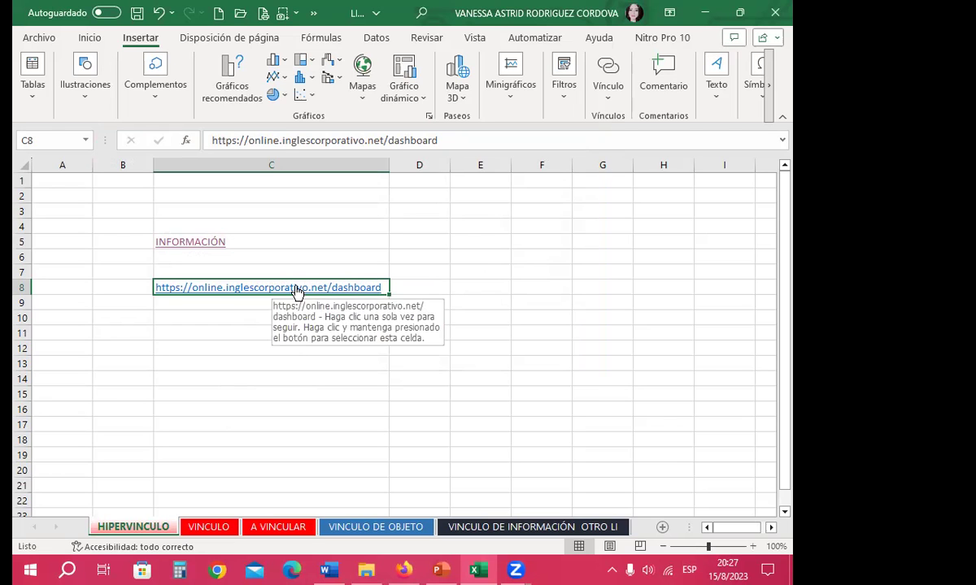
Follow the C8 link to open the Excel Intermedio course dashboard in Firefox
click(298, 289)
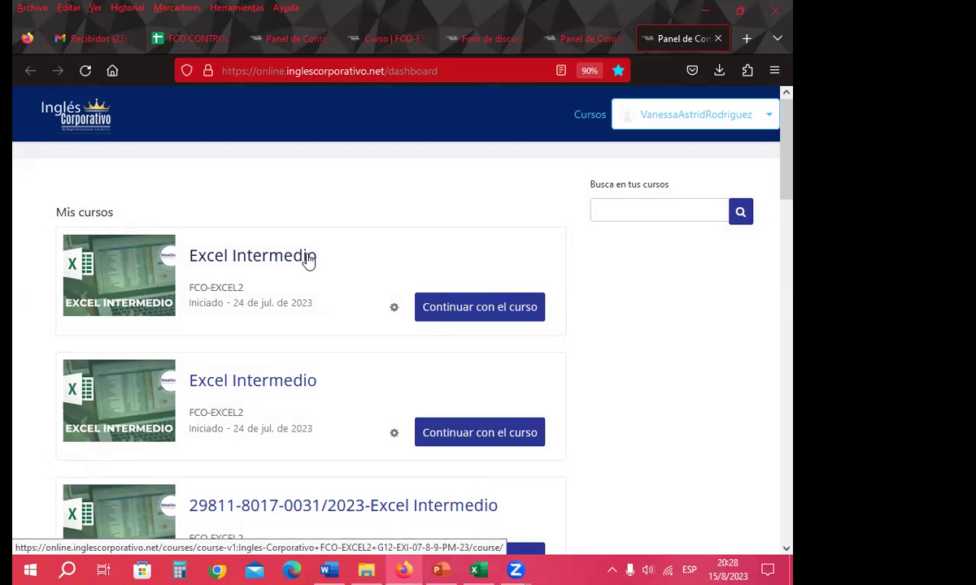
Close the Panel de Control tab and minimize Firefox to return to Excel
click(718, 38)
click(696, 10)
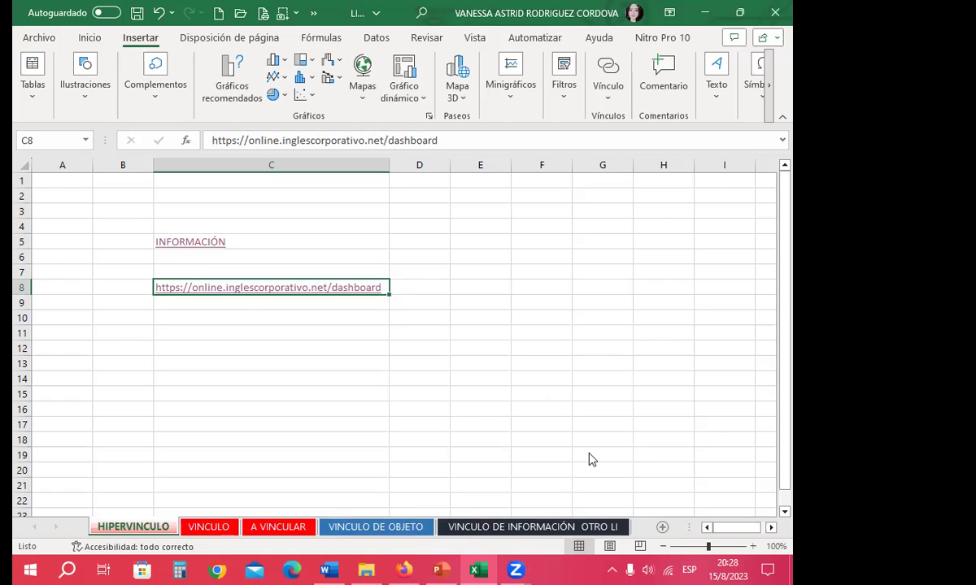
Open the VINCULO sheet and select cells A1, D5 and C5 of the employee table
click(201, 529)
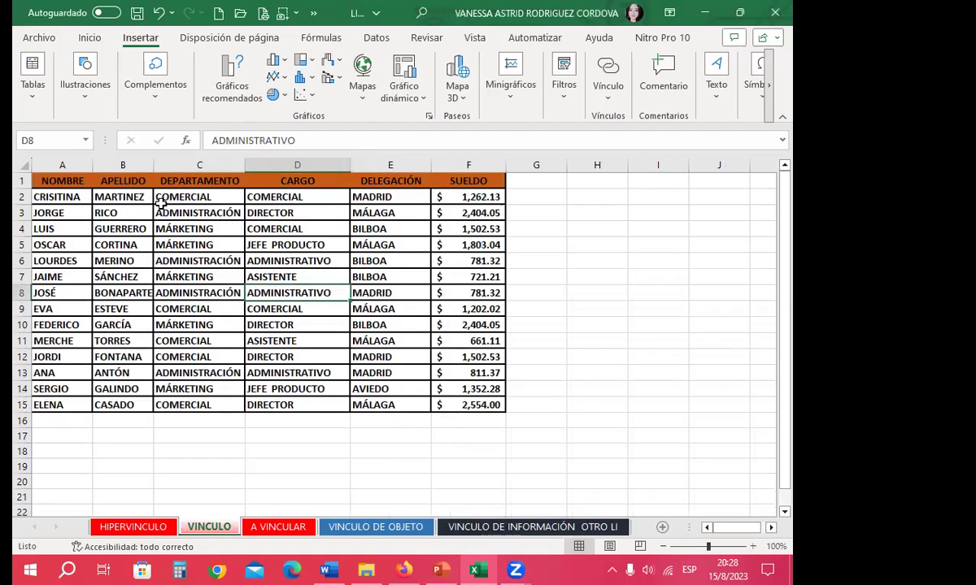
click(95, 195)
click(63, 180)
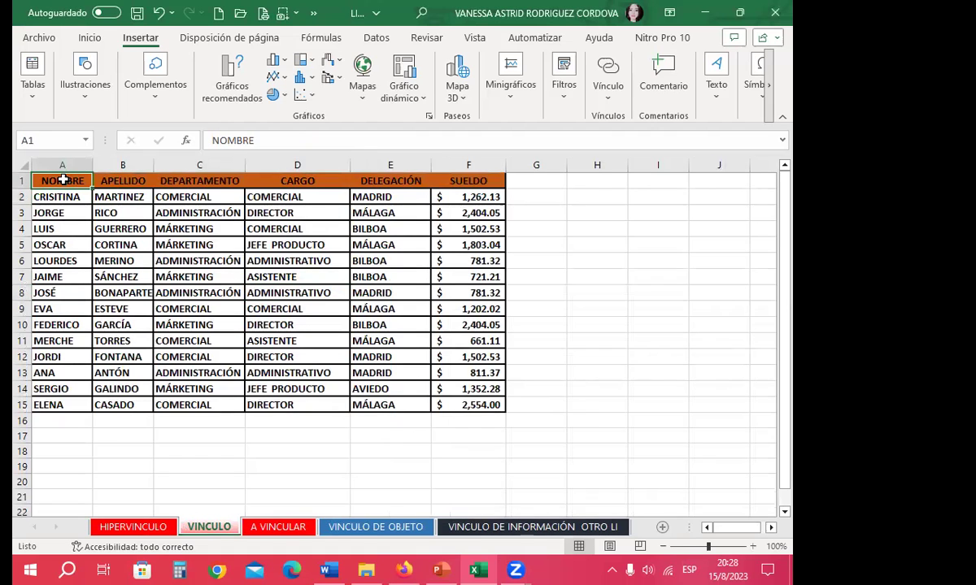
click(281, 243)
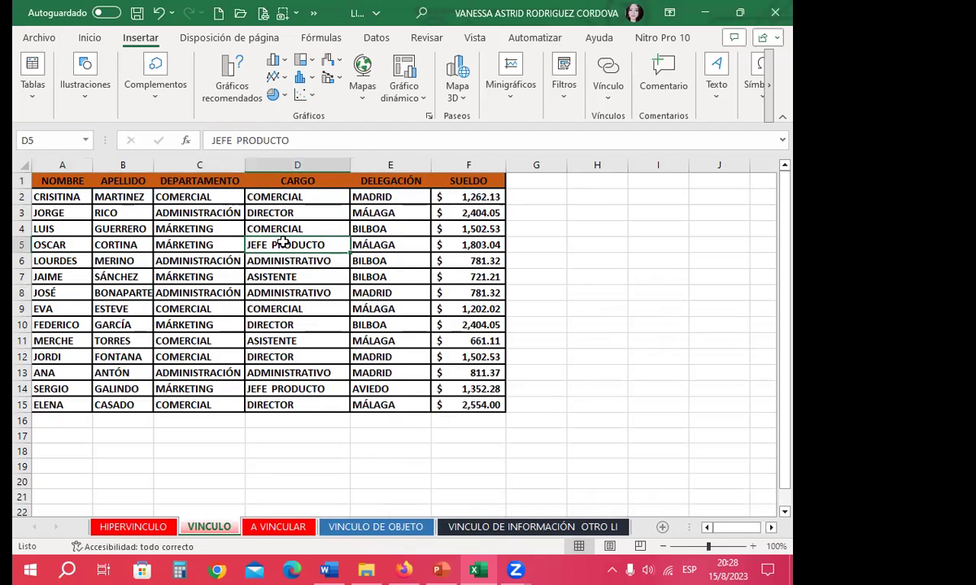
click(224, 246)
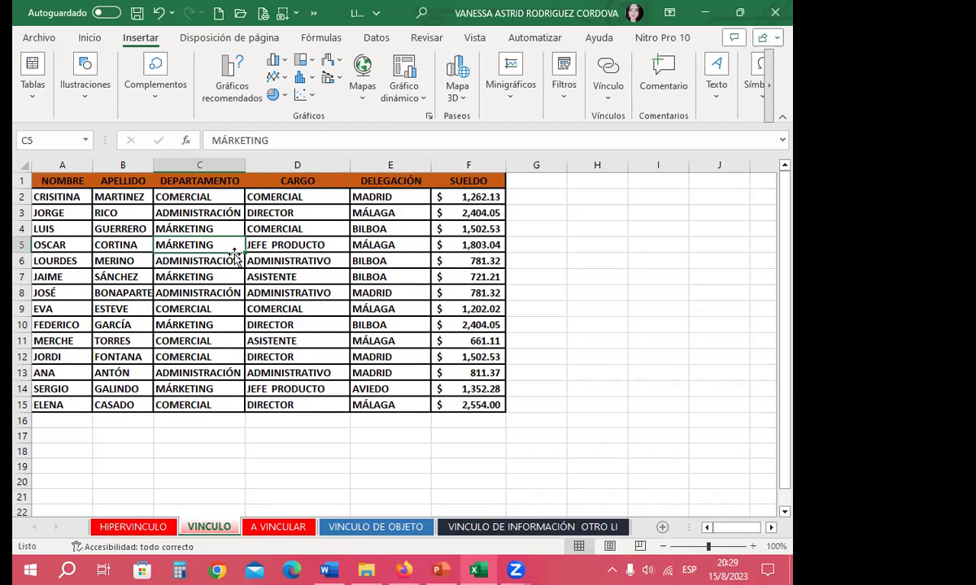
Copy the entire VINCULO sheet and paste it over the whole A VINCULAR sheet
click(24, 163)
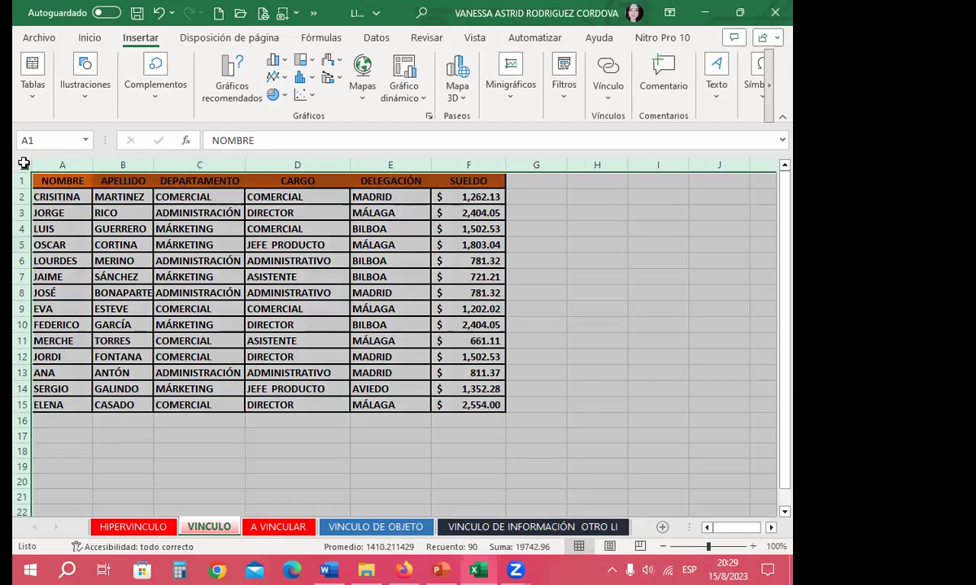
key(ctrl+c)
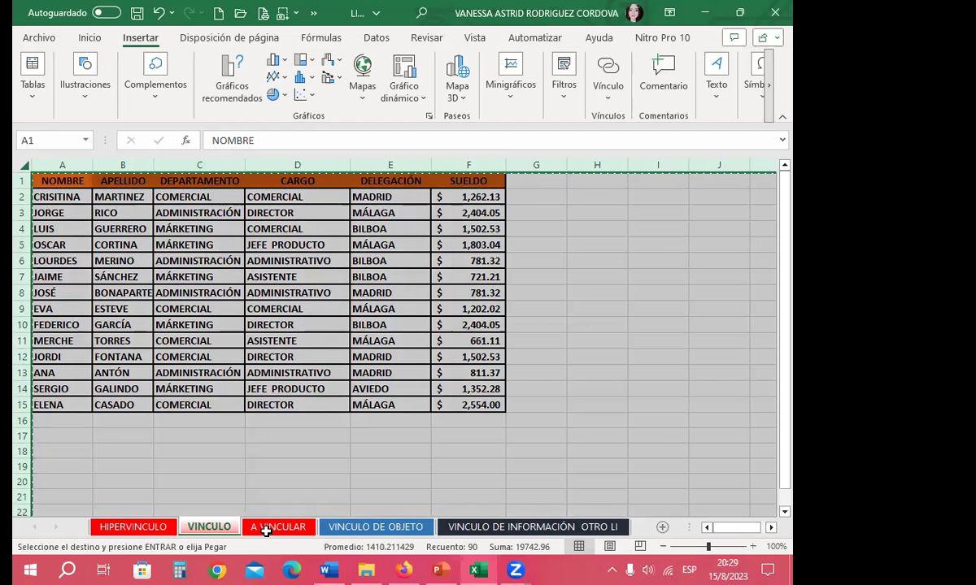
click(271, 528)
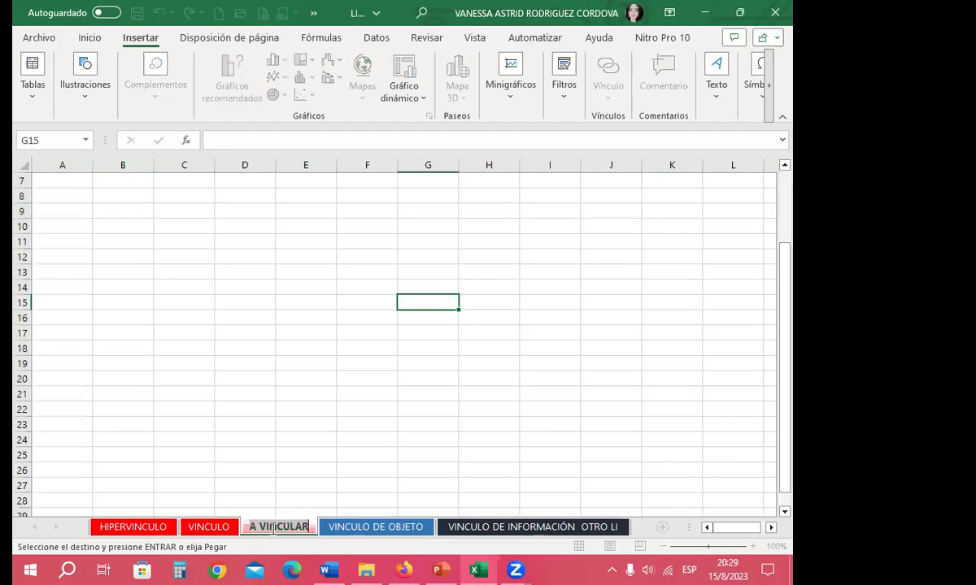
click(23, 166)
key(ctrl+v)
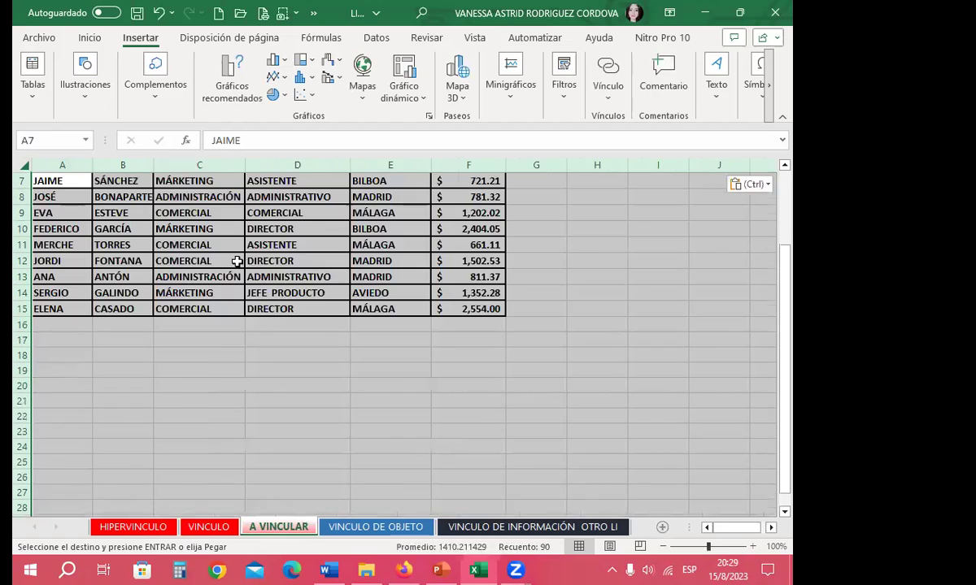
click(338, 353)
scroll(333, 325, up, 2)
click(271, 308)
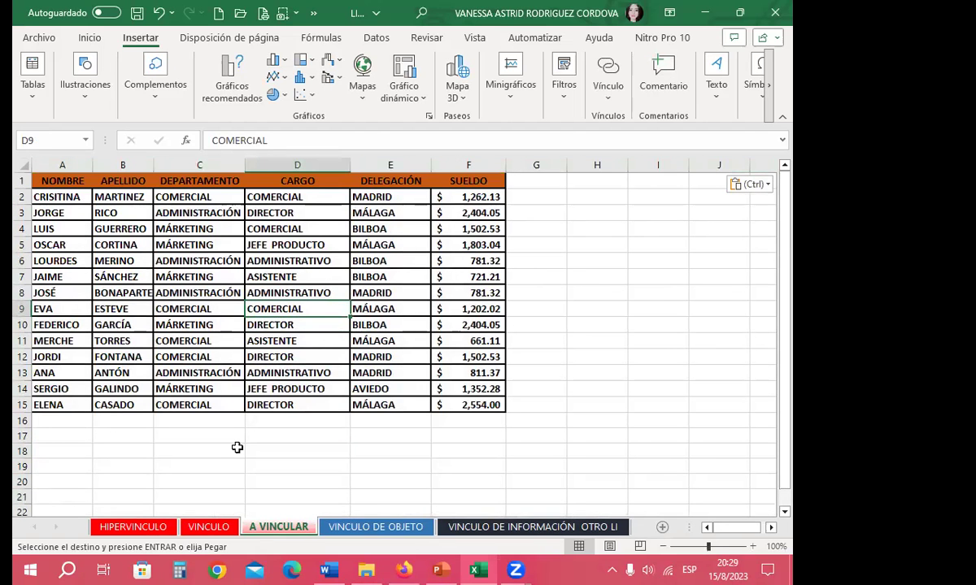
Back on VINCULO, cancel the pending copy and select DEPARTAMENTO cells C2:C8
click(208, 527)
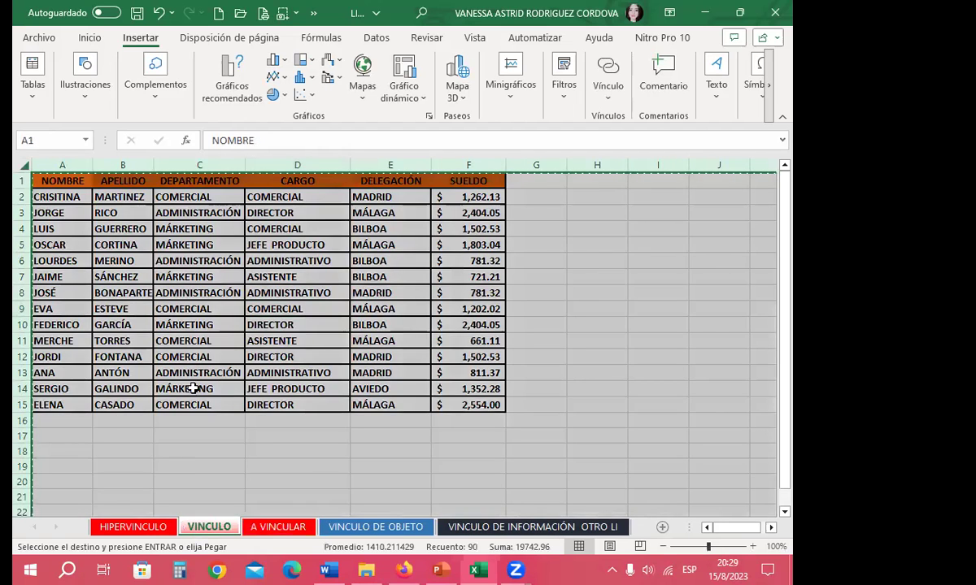
click(196, 355)
key(Escape)
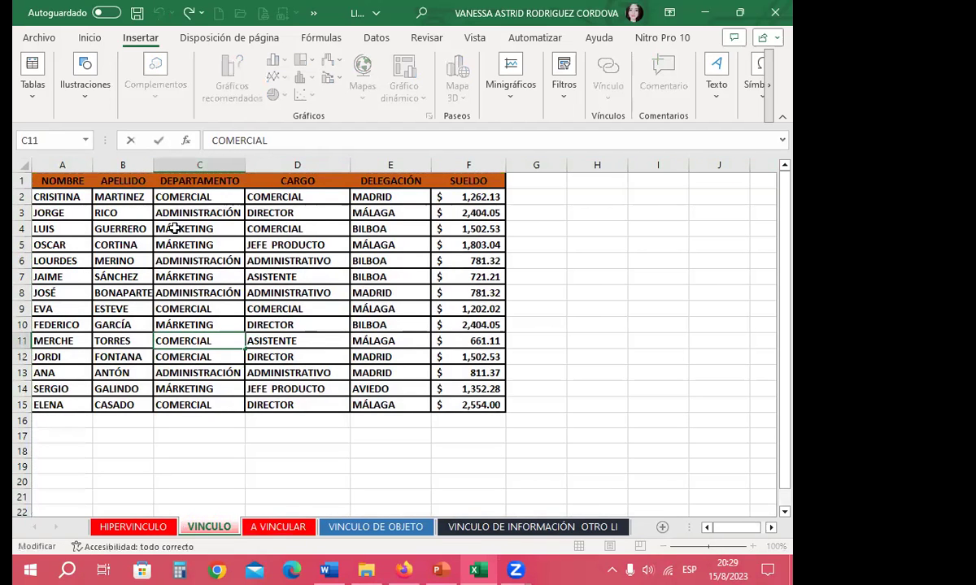
click(188, 229)
drag(199, 197, 199, 293)
Clear VINCULO's DEPARTAMENTO cells C2:C8, then select the whole A VINCULAR sheet
key(Delete)
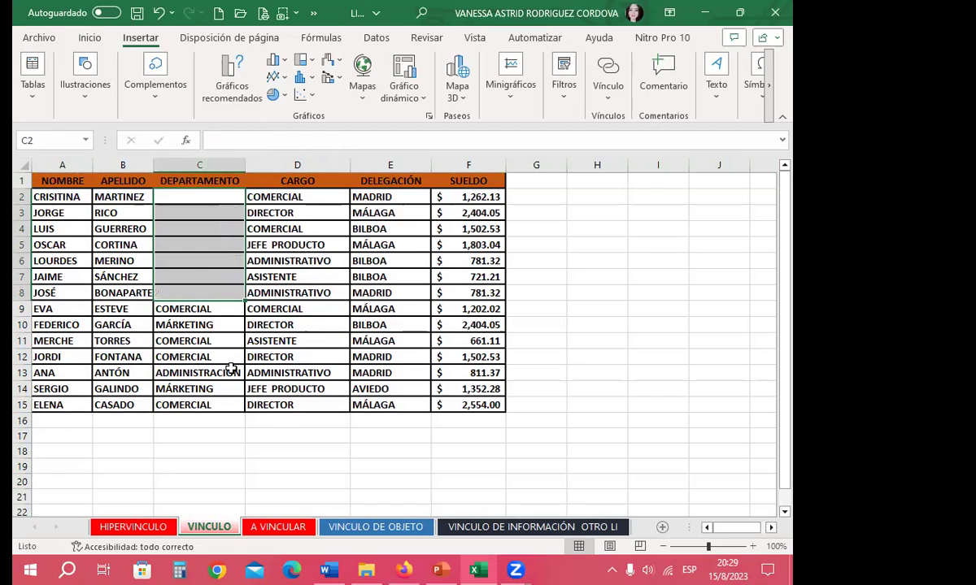
click(247, 358)
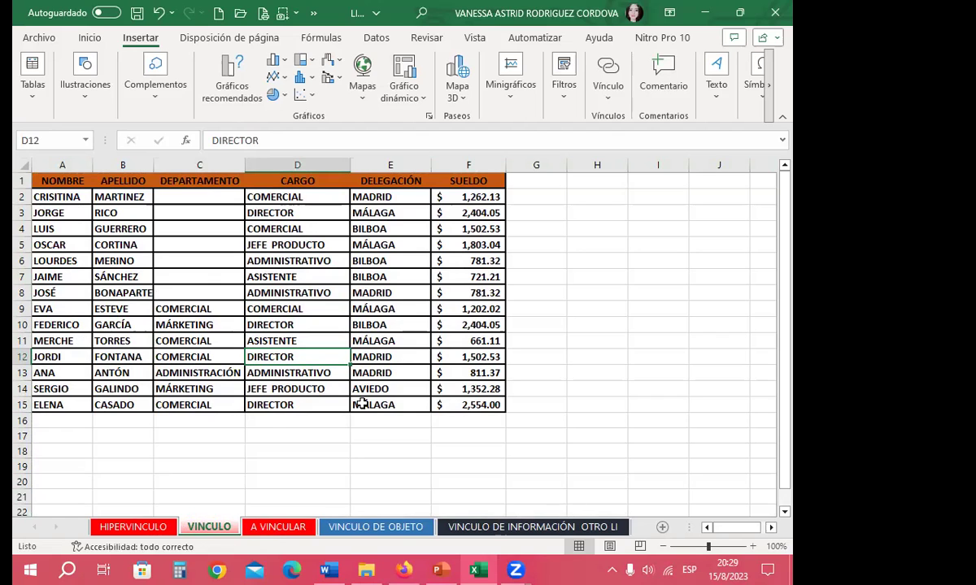
click(269, 529)
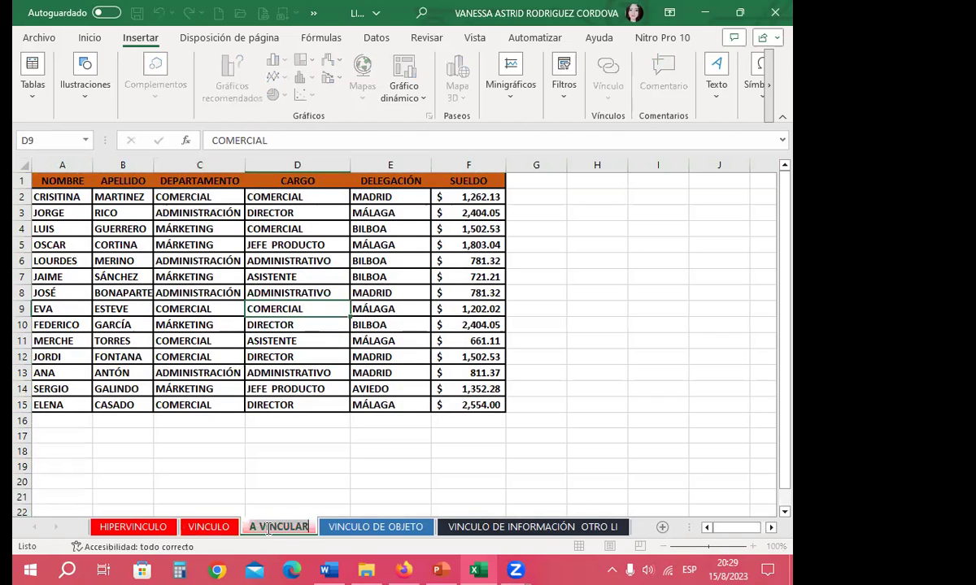
click(213, 353)
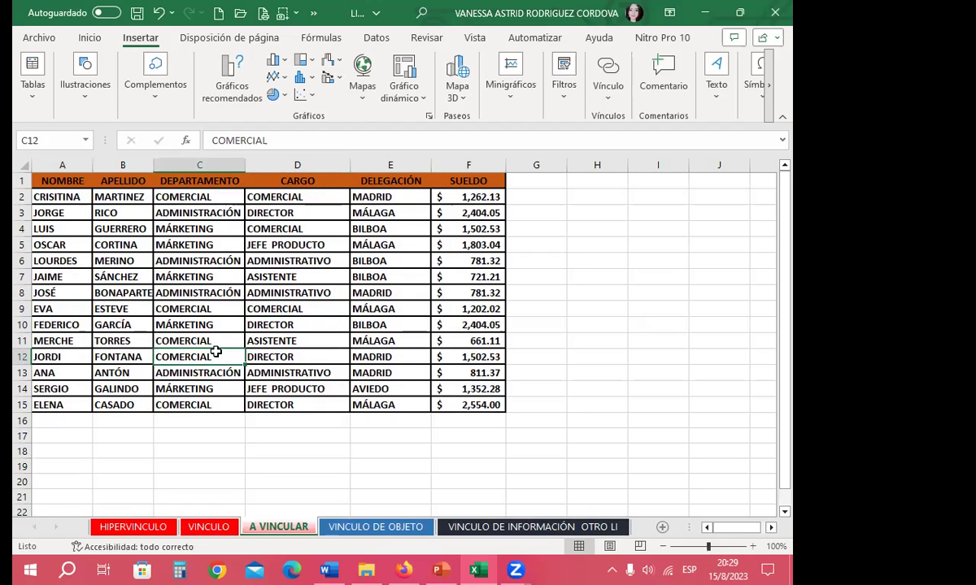
click(24, 163)
Delete all A VINCULAR contents with Inicio > Eliminar, then return to VINCULO
click(88, 38)
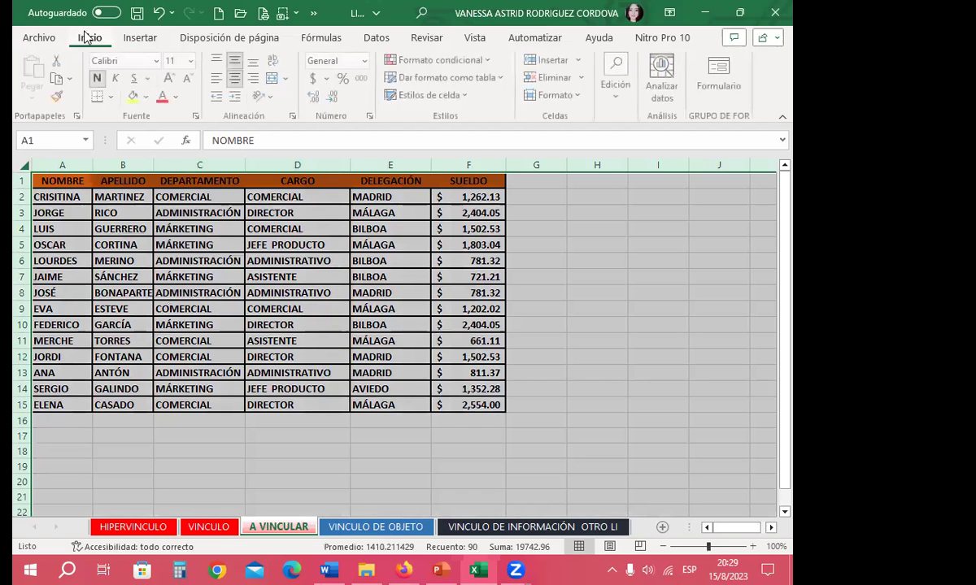
click(543, 75)
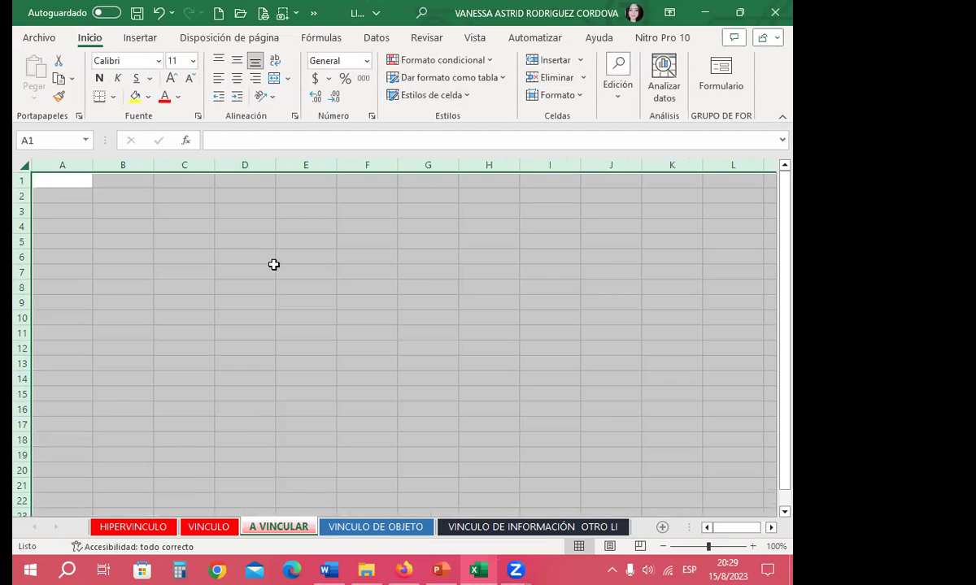
click(272, 268)
click(200, 530)
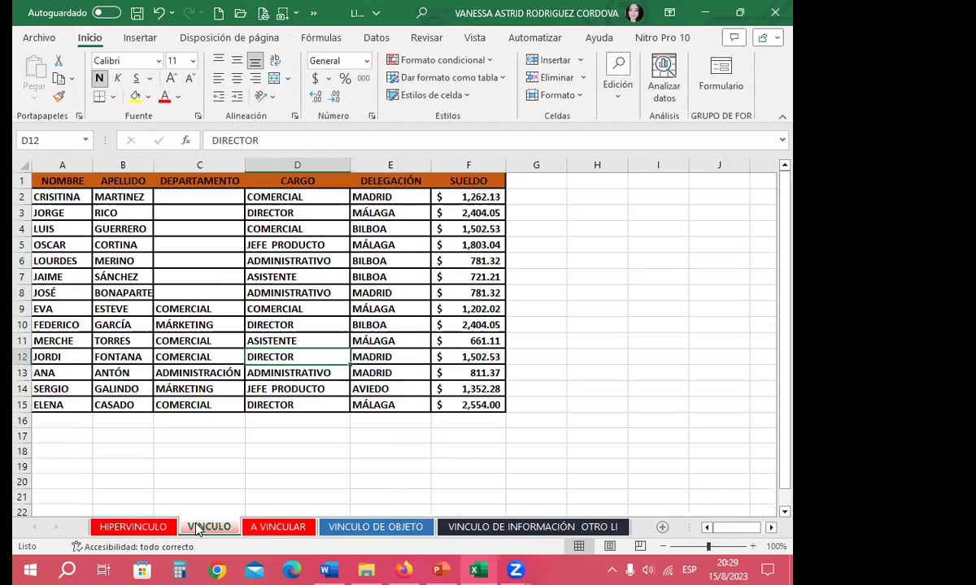
key(ctrl+c)
click(246, 265)
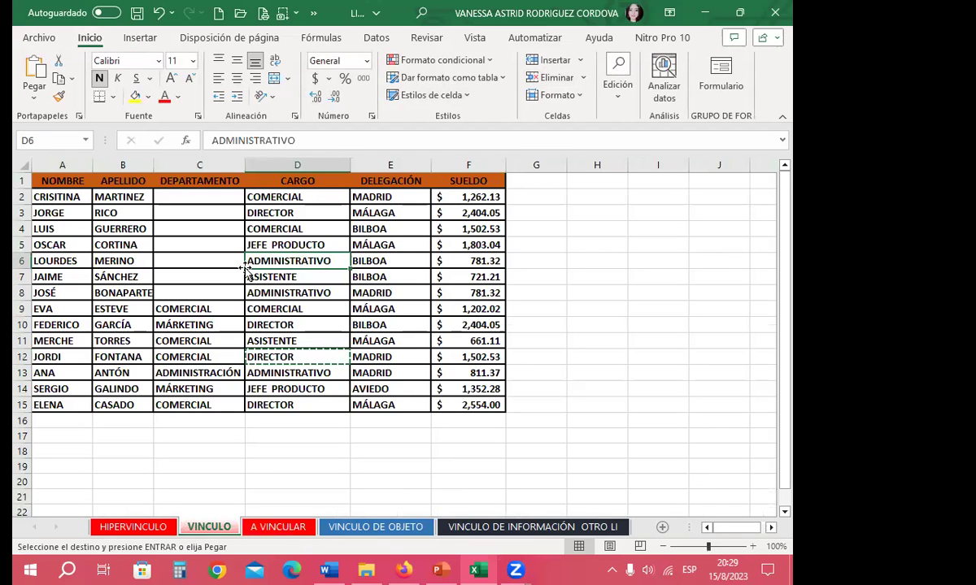
key(Escape)
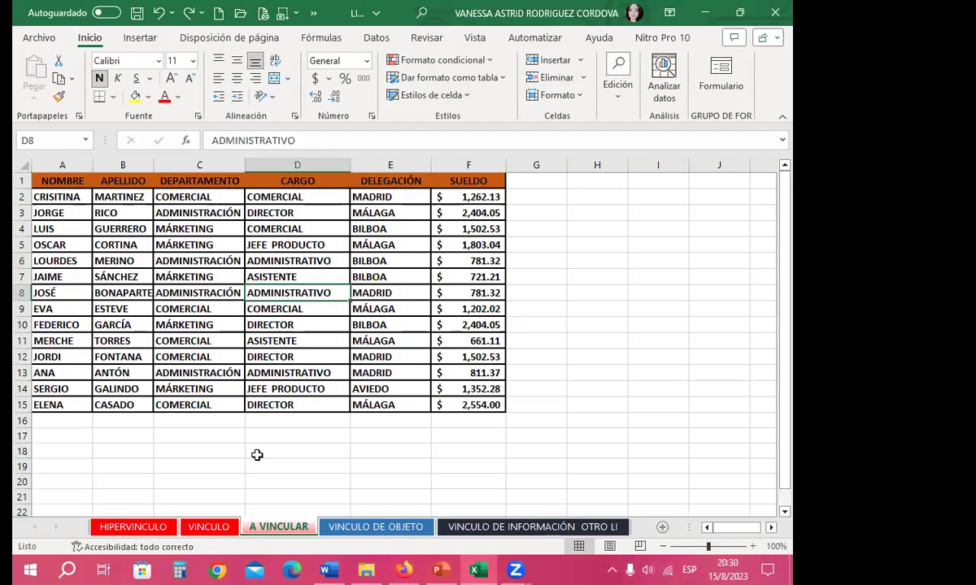
Select the whole A VINCULAR sheet again and delete its contents once more
click(211, 528)
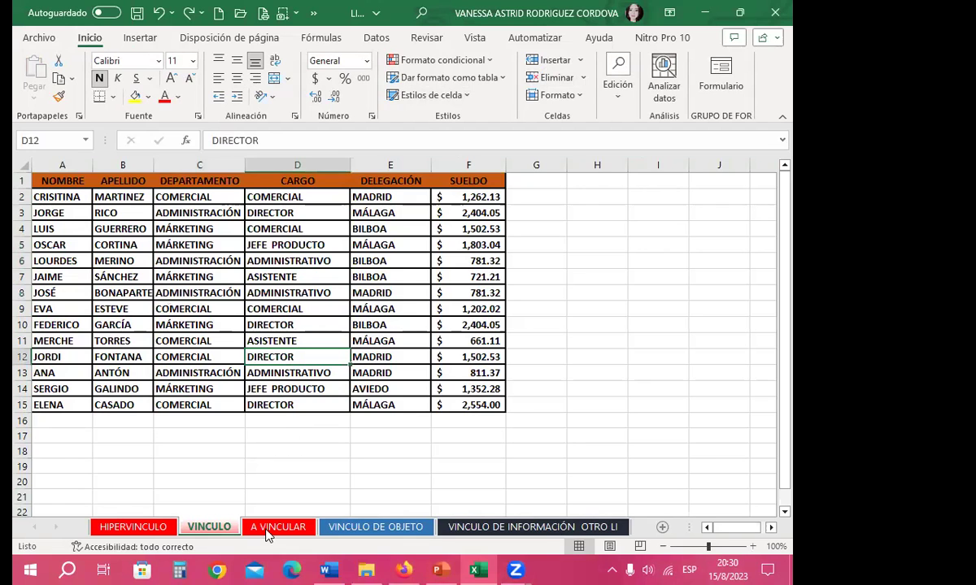
click(264, 527)
click(22, 165)
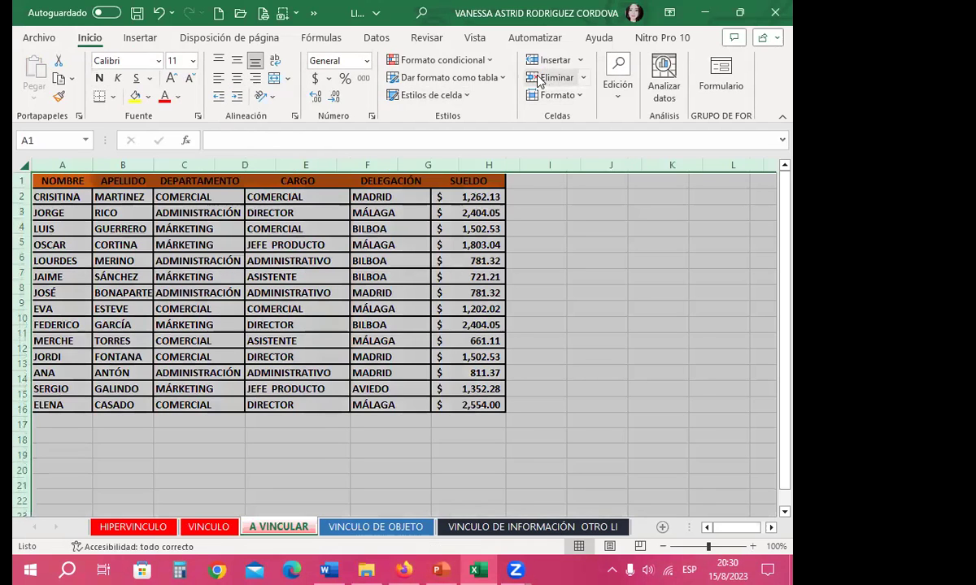
click(555, 77)
click(308, 259)
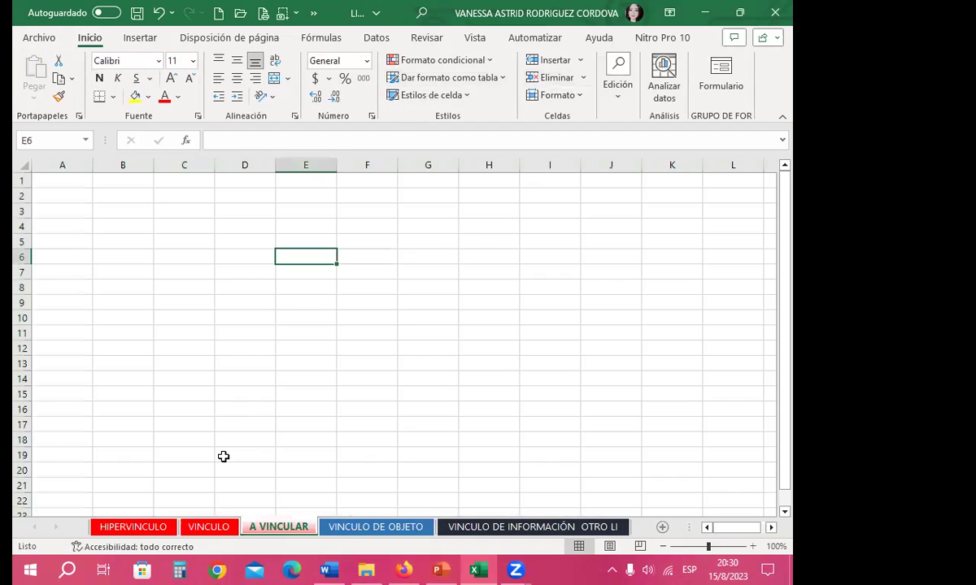
key(ctrl+Page_Up)
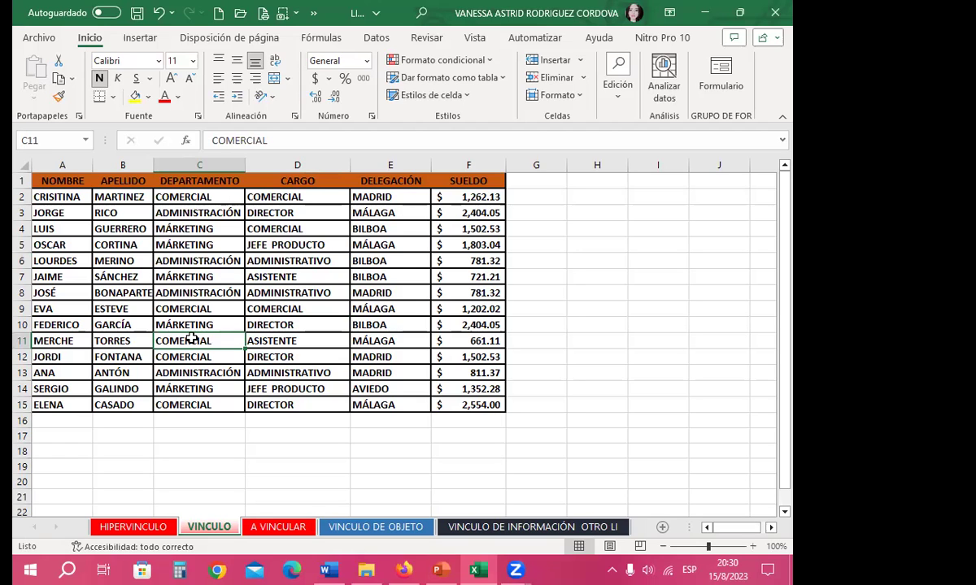
On the empty A VINCULAR sheet, start a link formula with = in cell A1
click(276, 527)
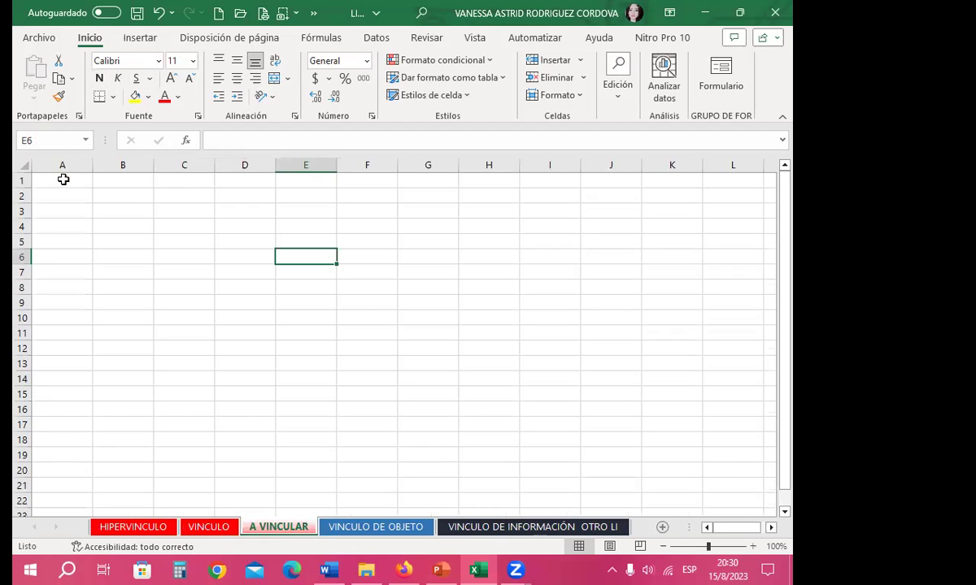
click(63, 179)
click(73, 164)
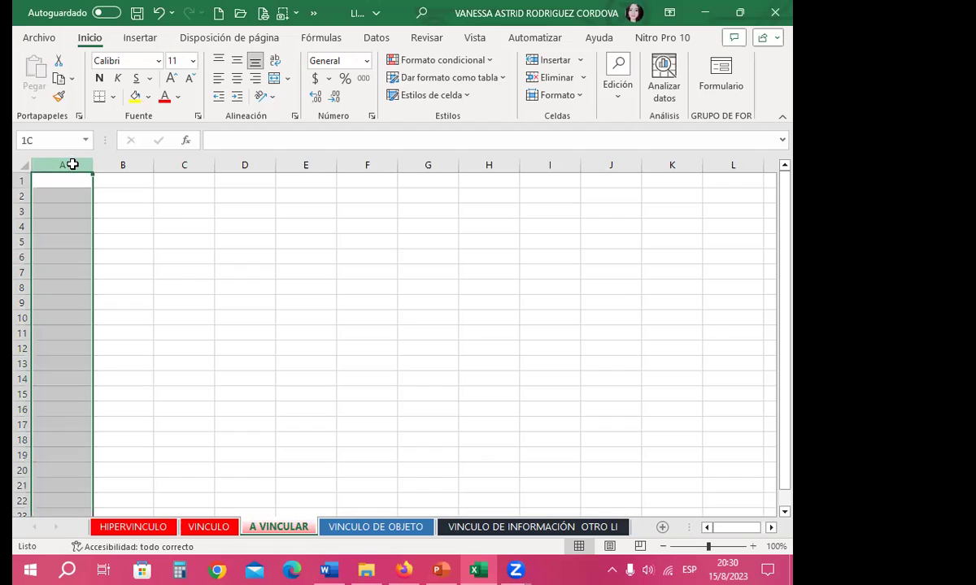
click(371, 165)
click(431, 165)
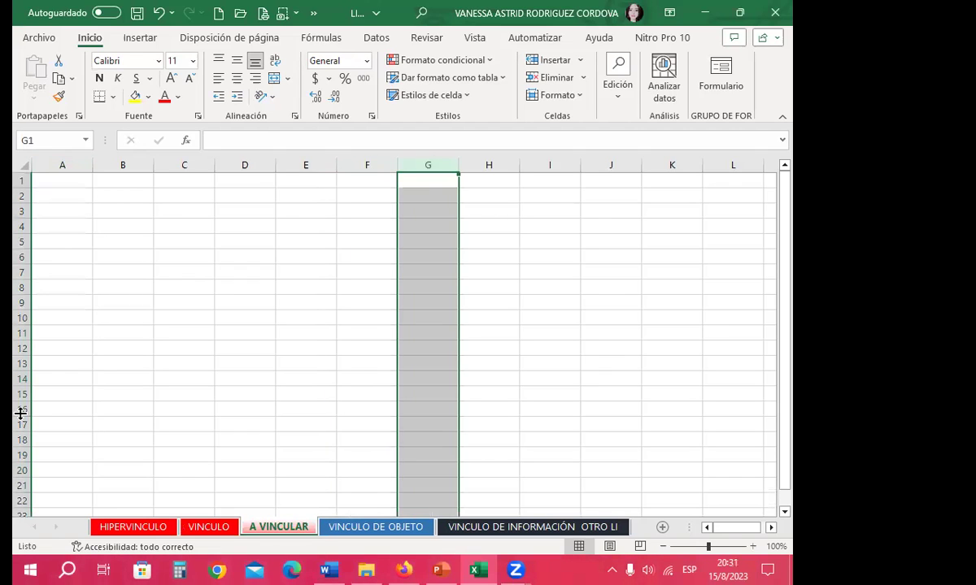
click(49, 376)
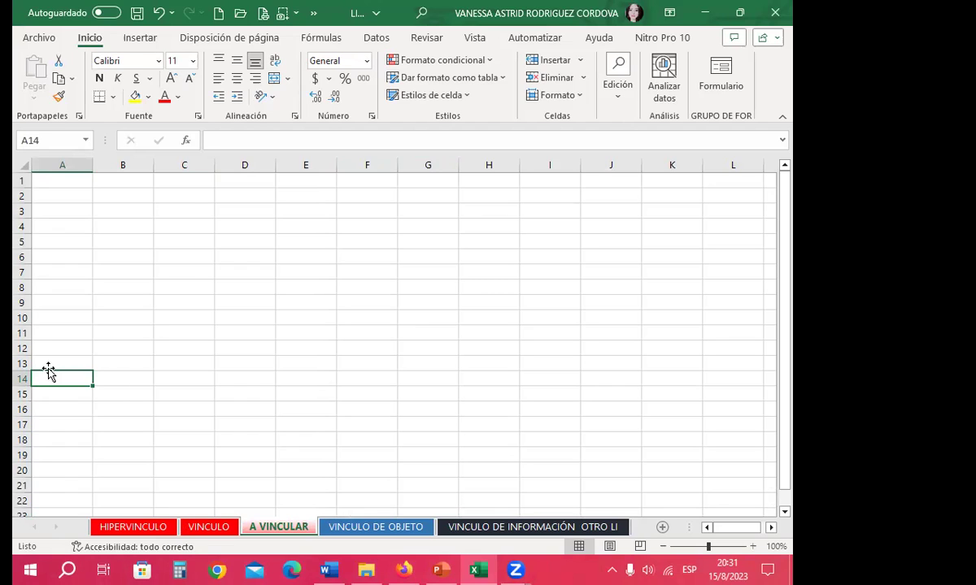
click(64, 177)
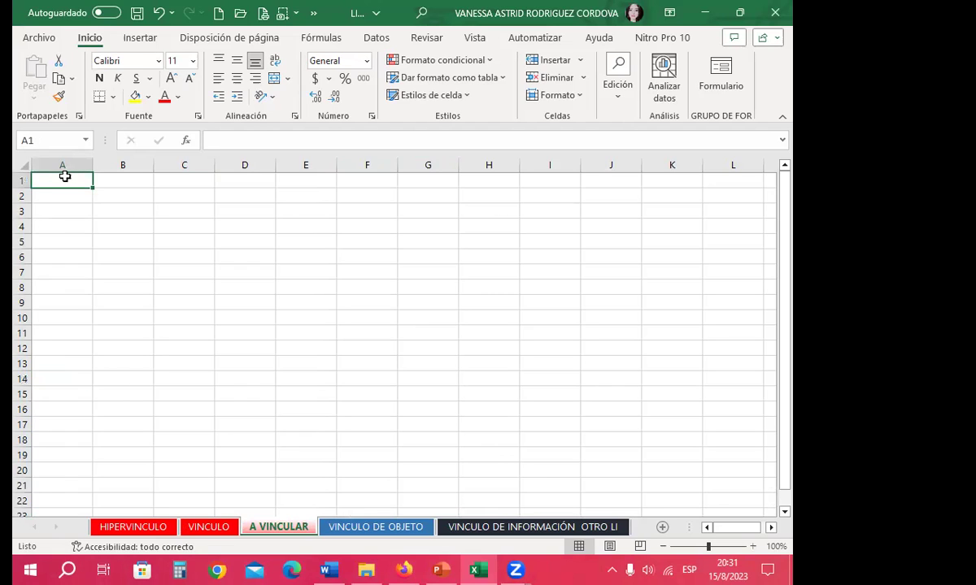
text(=)
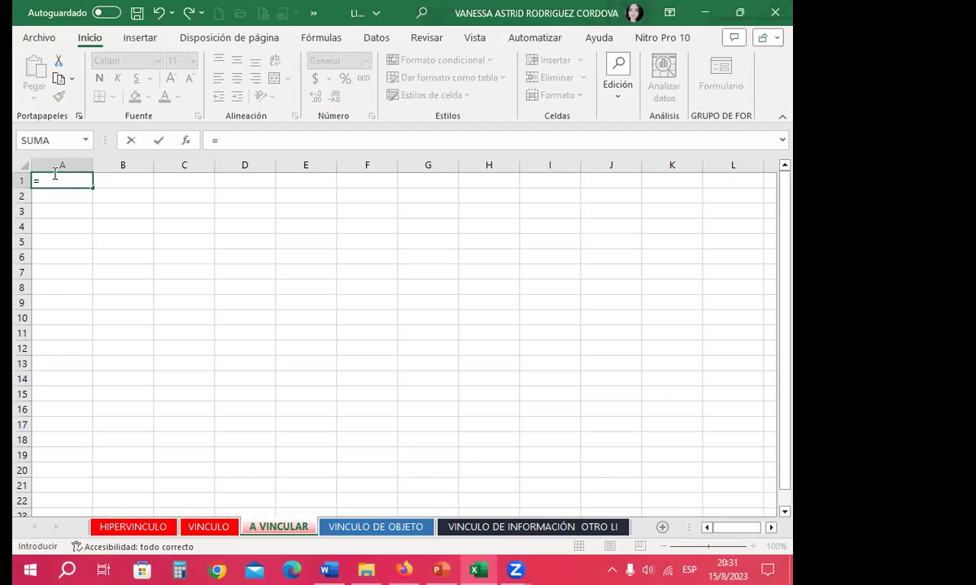
Point A1 at VINCULO!A1 so it shows NOMBRE, then recheck the formula unchanged
click(207, 529)
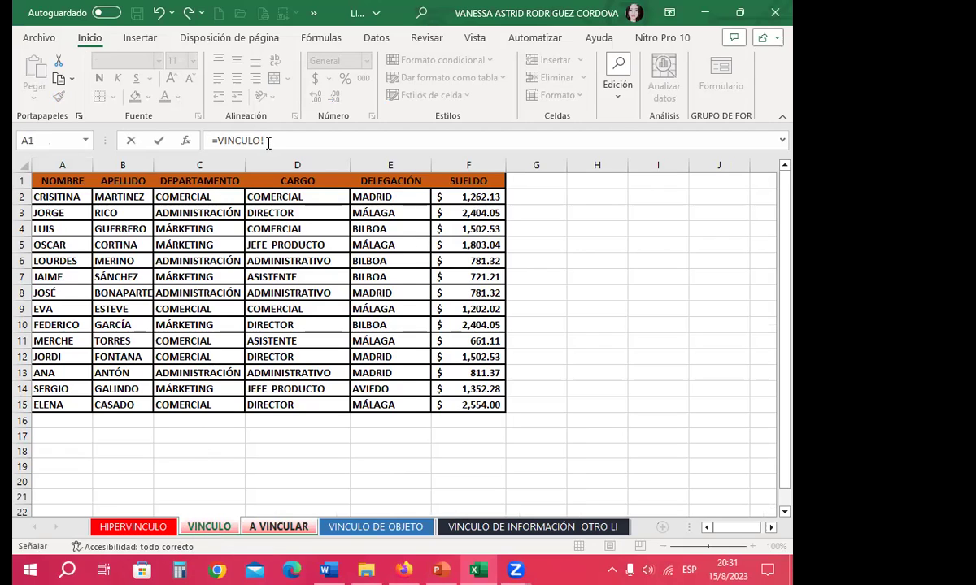
click(60, 183)
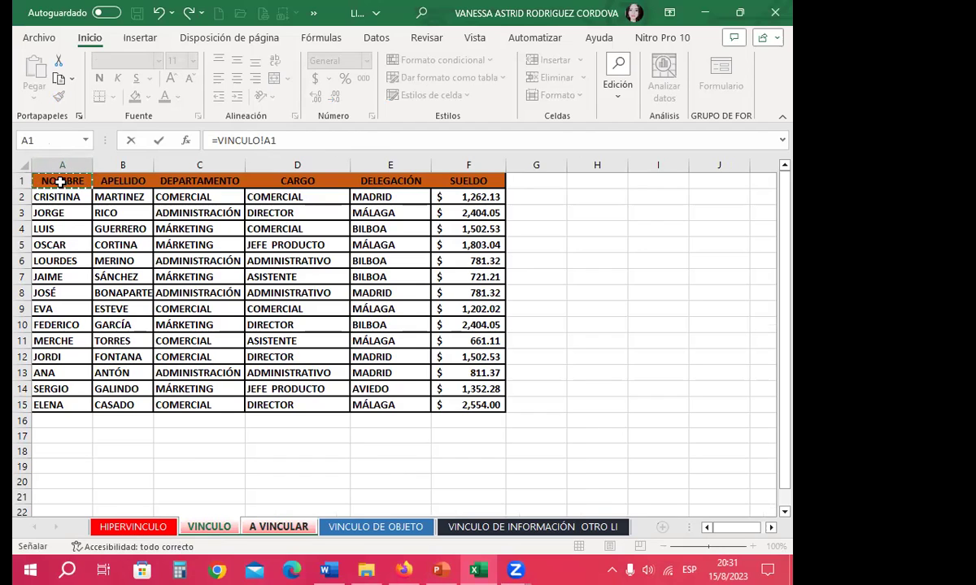
key(Return)
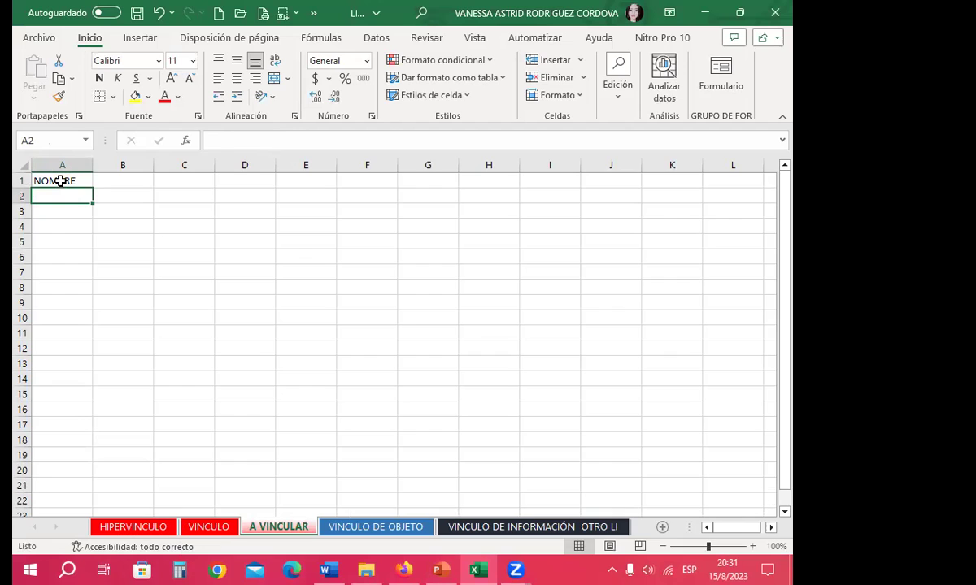
click(61, 182)
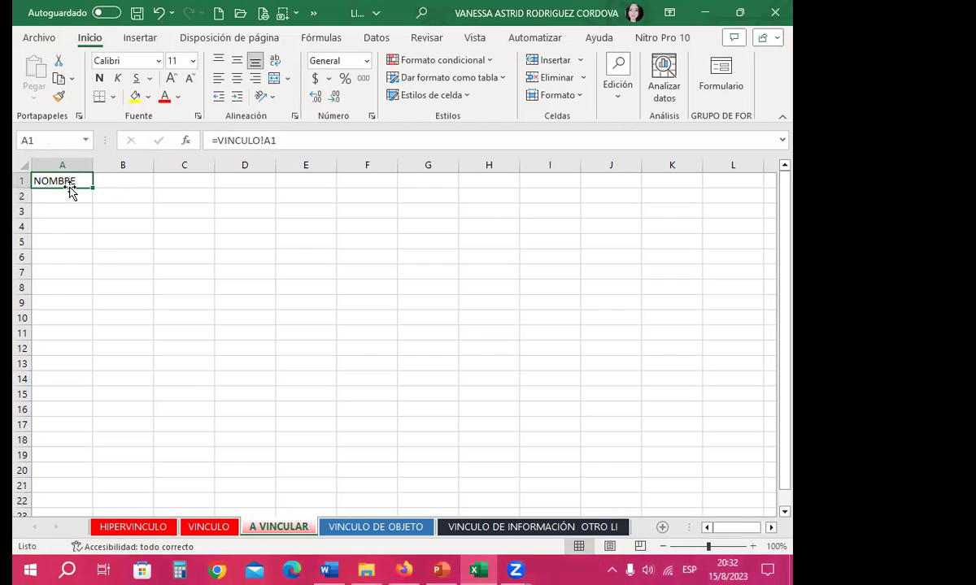
click(291, 141)
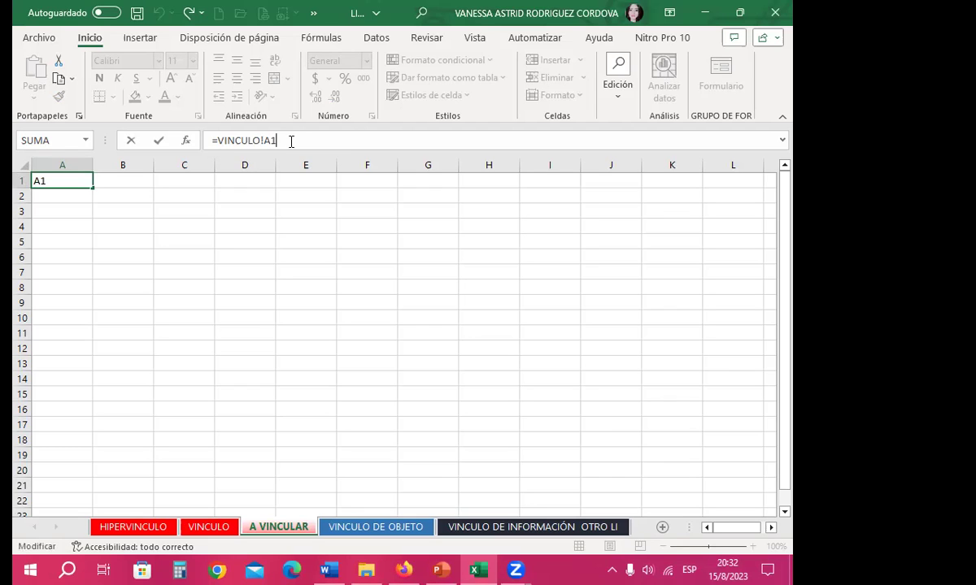
key(Escape)
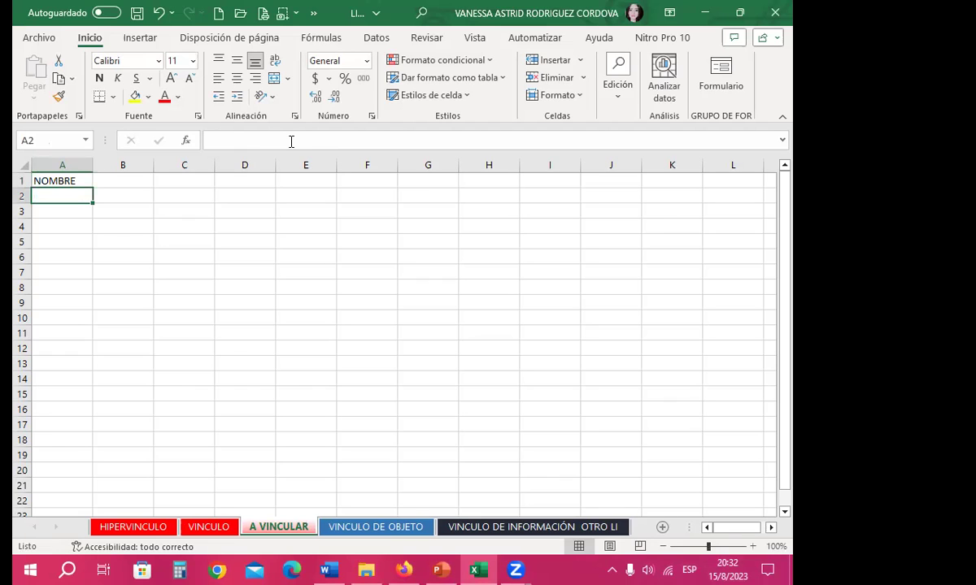
Fill the A1 link formula across A1:F15 and autofit columns B to E
drag(91, 191, 72, 401)
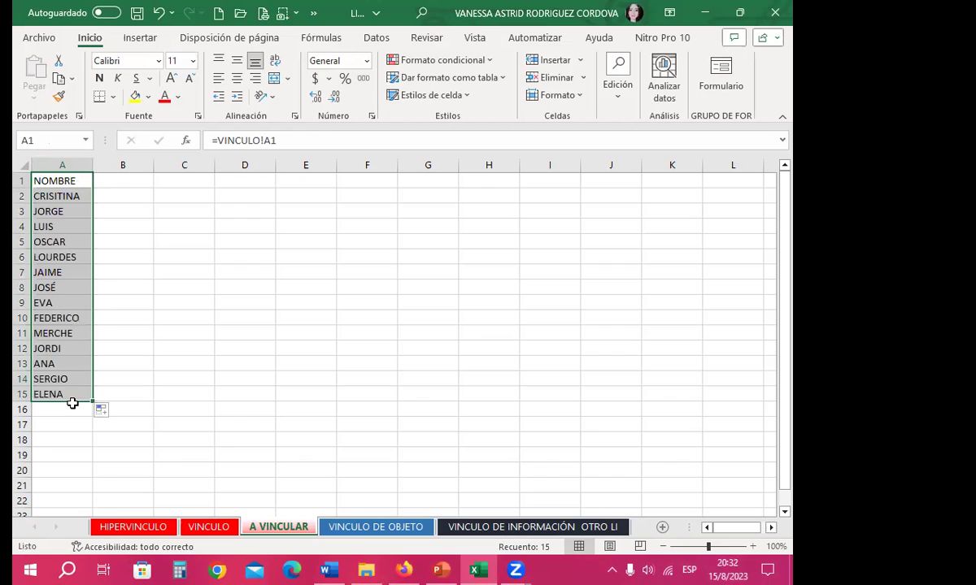
drag(93, 401, 384, 388)
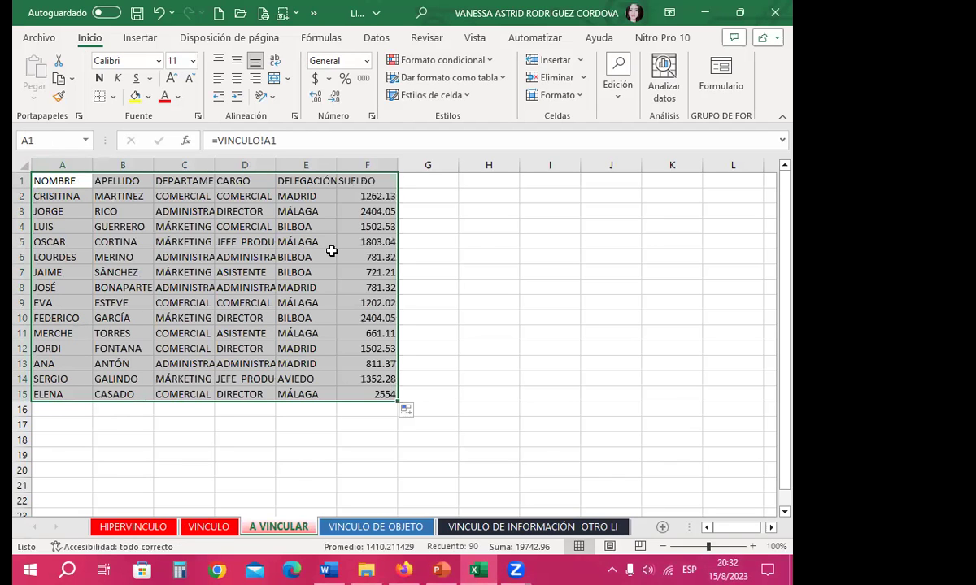
double_click(336, 165)
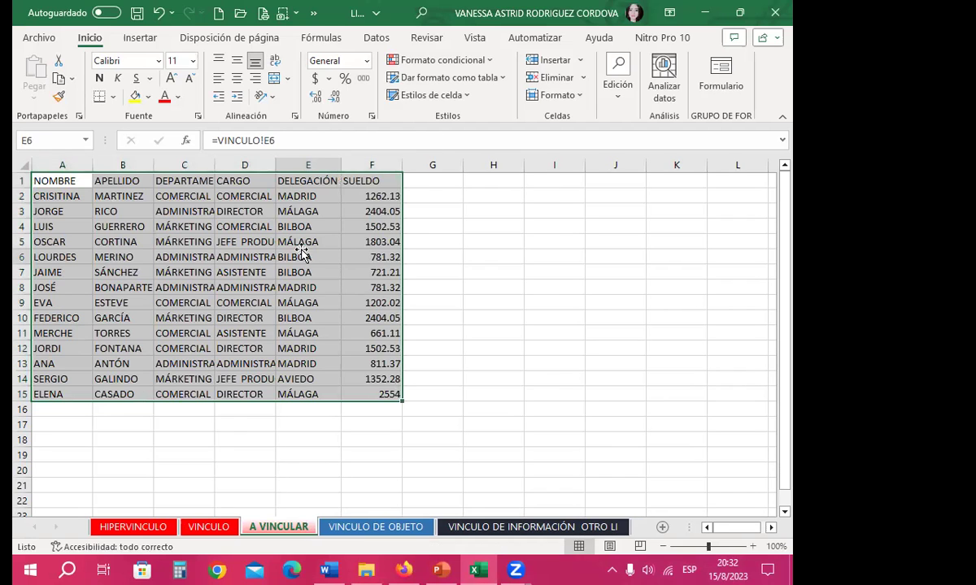
click(302, 255)
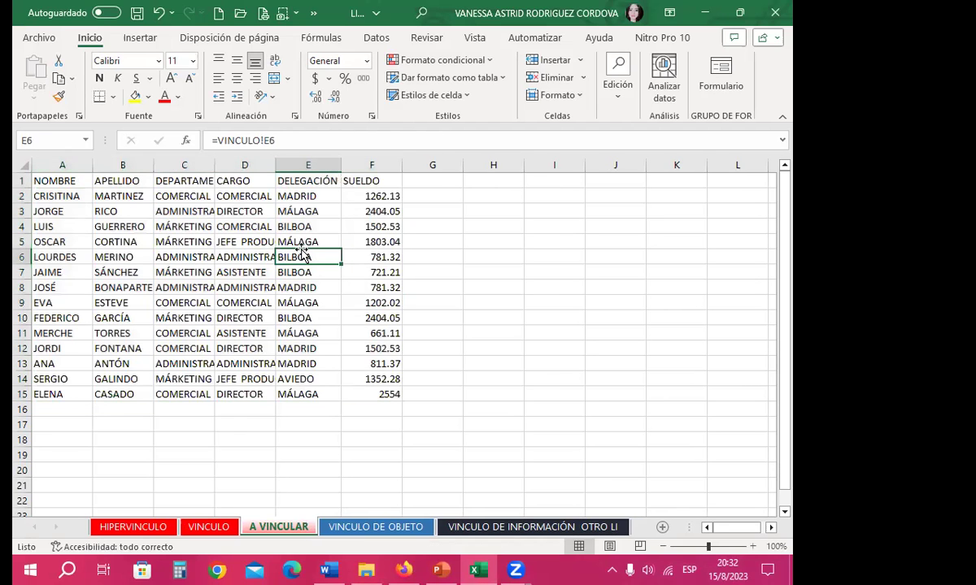
double_click(275, 165)
double_click(215, 165)
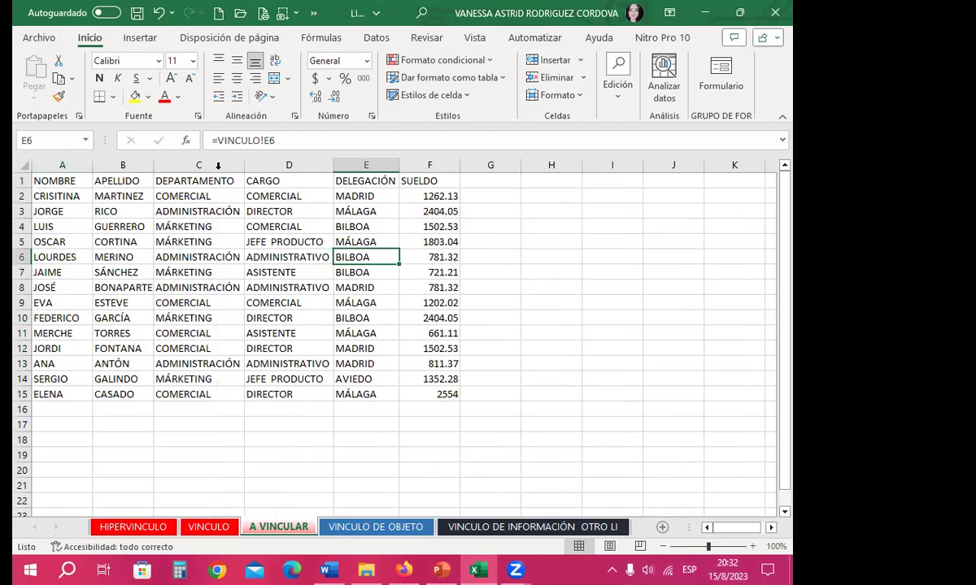
double_click(153, 166)
Check the link formulas in B6, D13, D7 and C9 point to VINCULO
click(99, 257)
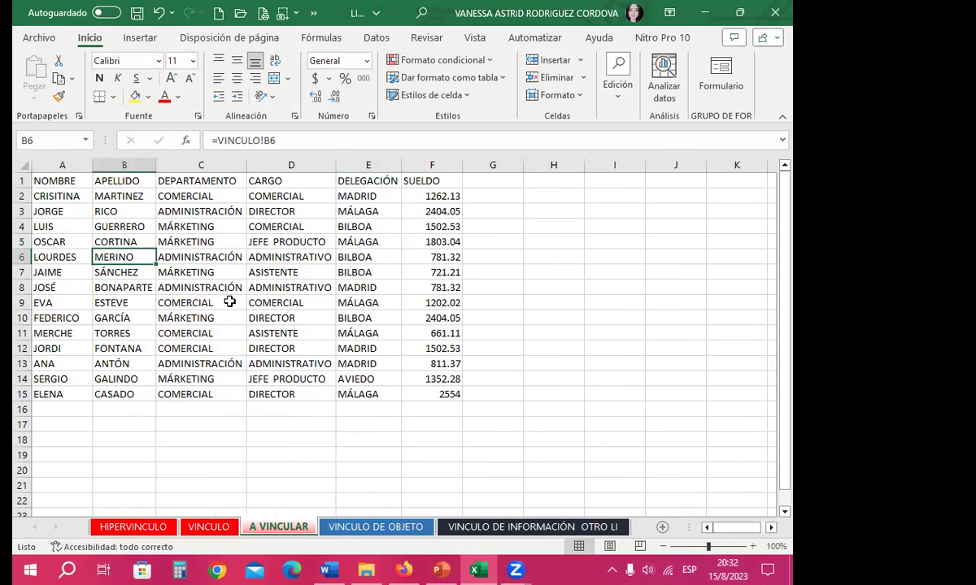
click(219, 345)
click(262, 363)
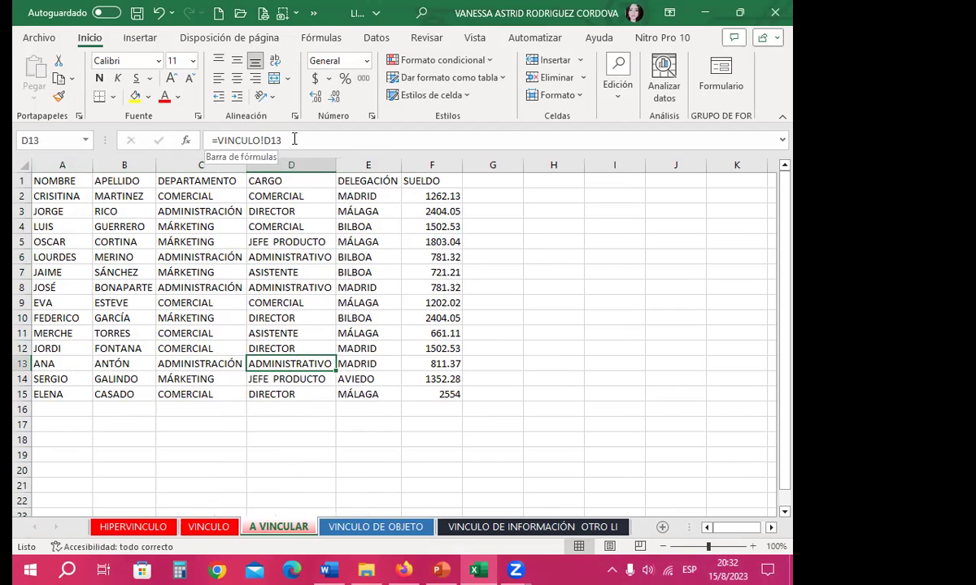
click(271, 273)
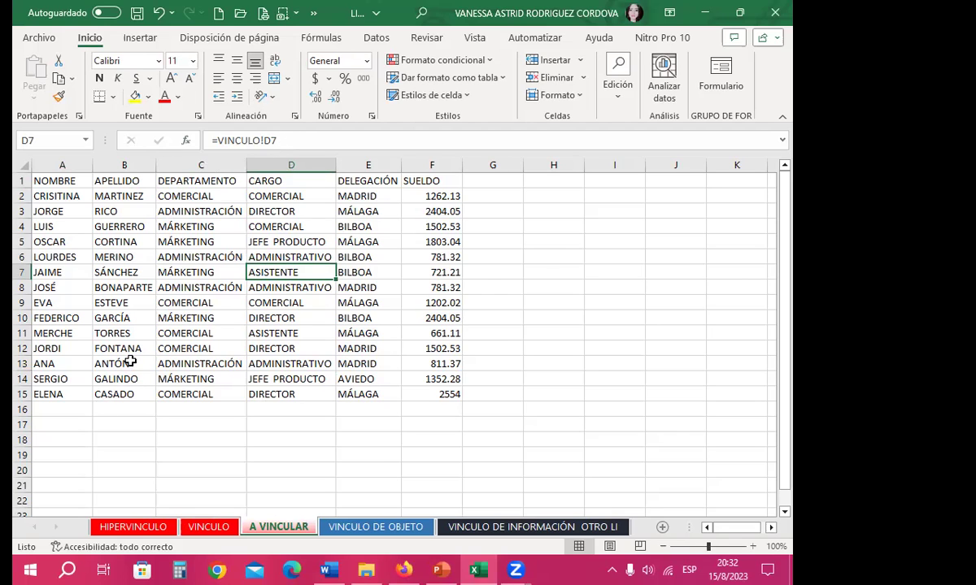
click(185, 304)
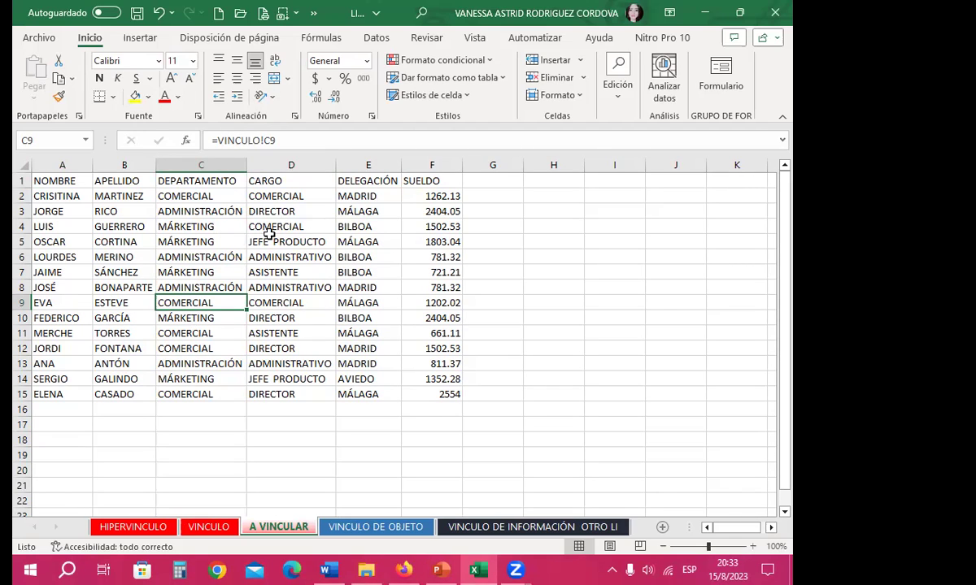
Delete the names in A2:A15 on the VINCULO sheet
click(195, 527)
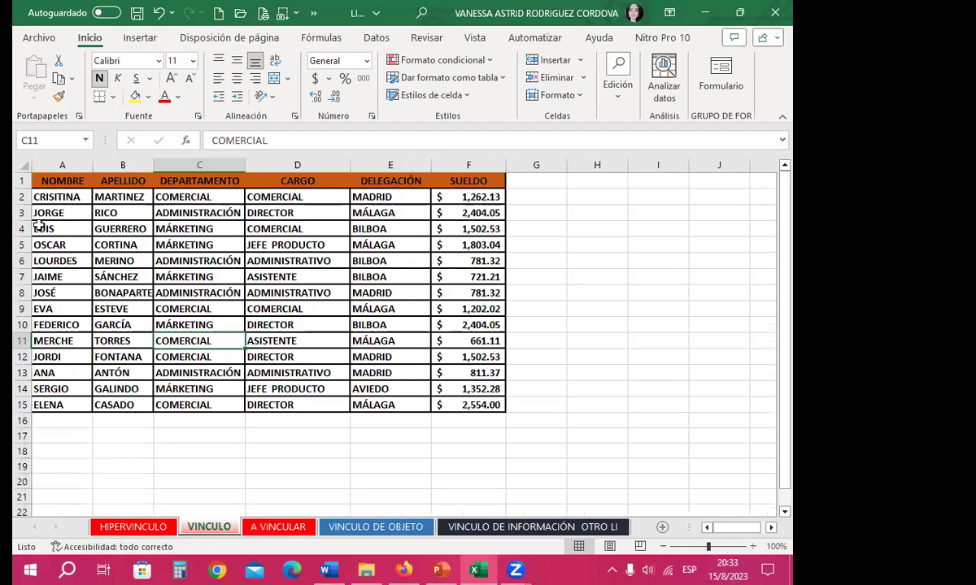
click(187, 228)
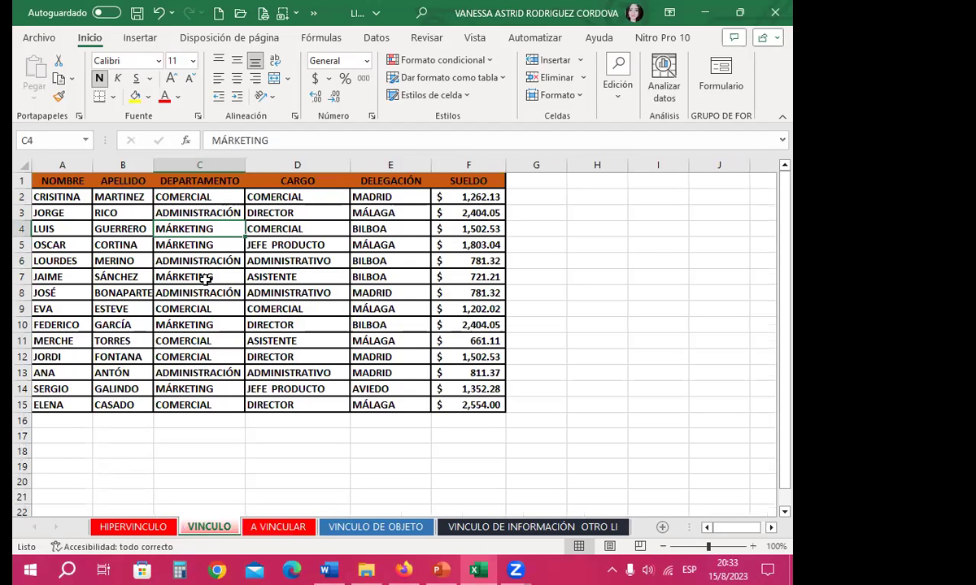
drag(64, 195, 55, 396)
key(Delete)
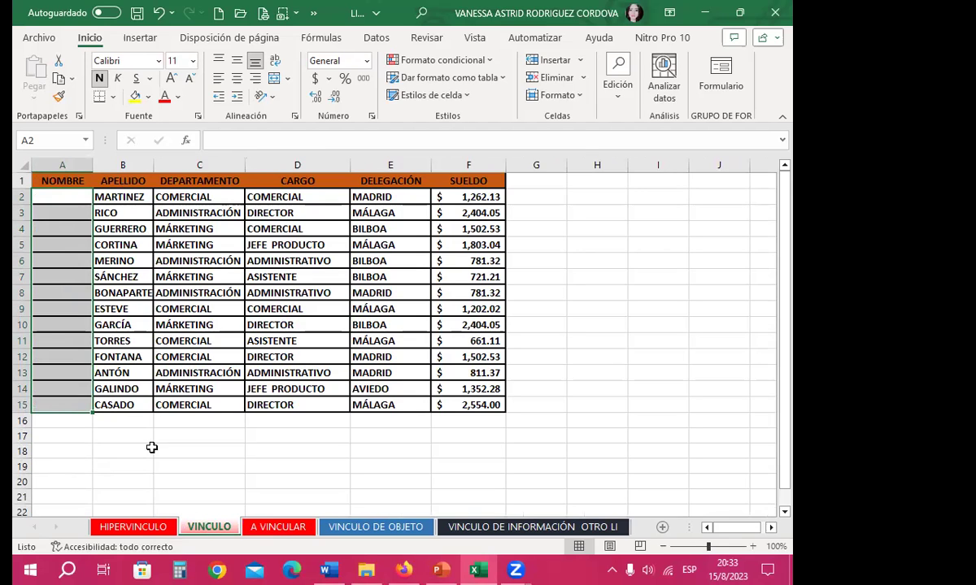
Confirm A VINCULAR's linked names now show 0, then restore VINCULO's names
click(274, 529)
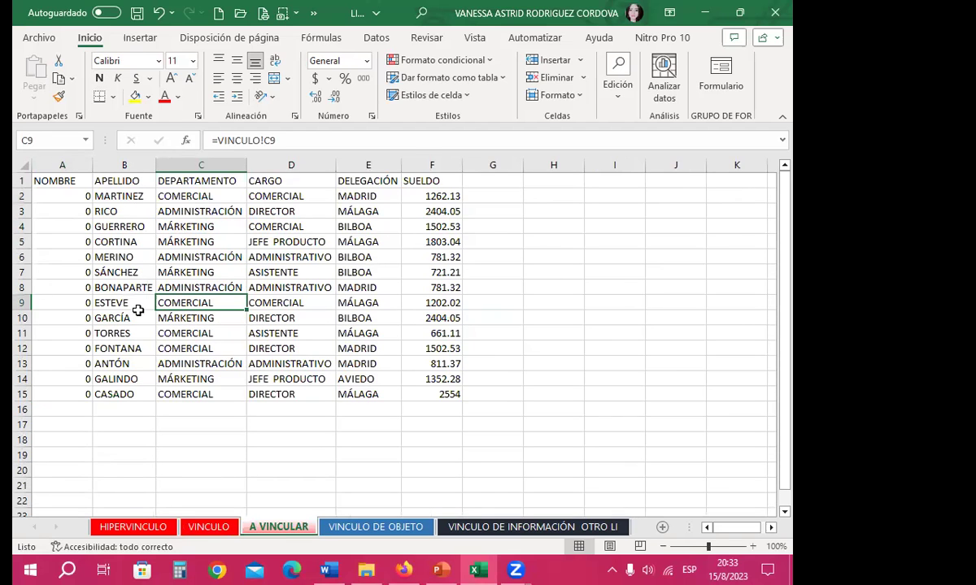
click(55, 196)
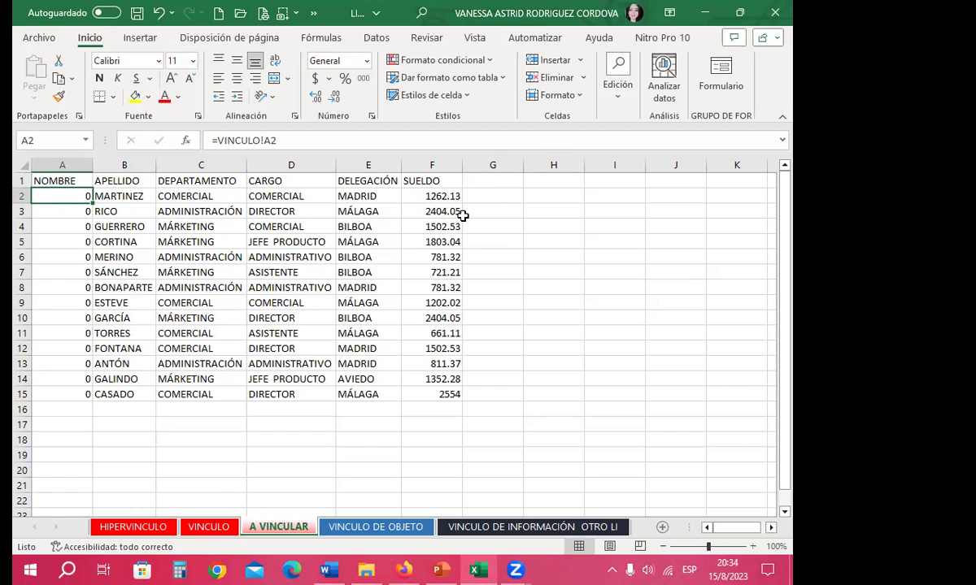
click(495, 195)
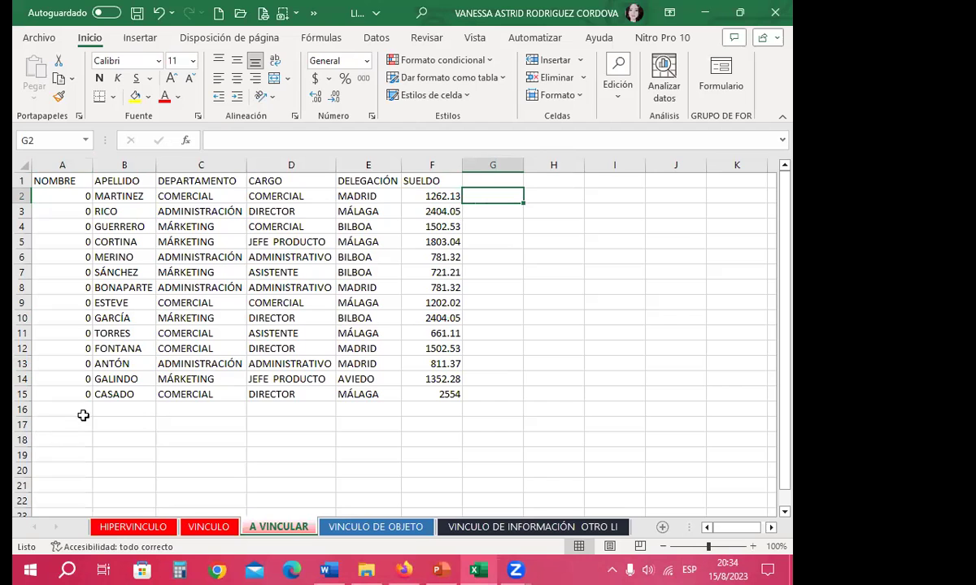
key(ctrl+Page_Up)
click(113, 322)
click(51, 245)
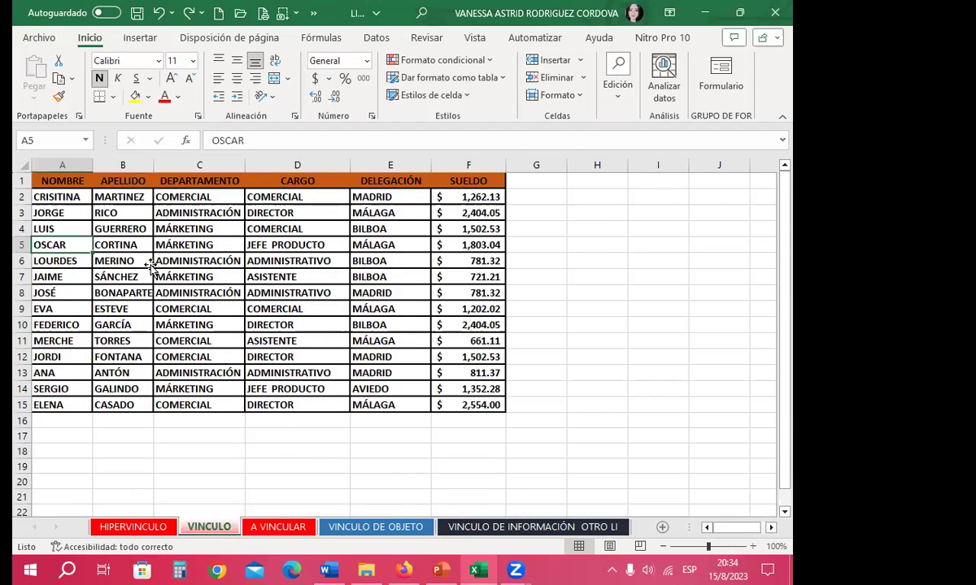
Copy the A1 link formula down column A to row 19 and check A15's =VINCULO!A15
key(ctrl+Page_Down)
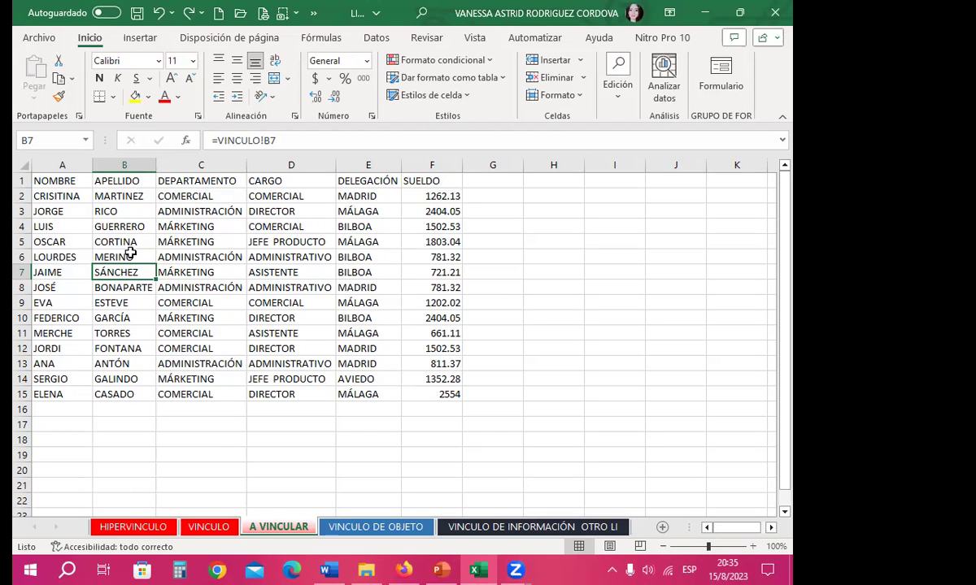
click(53, 178)
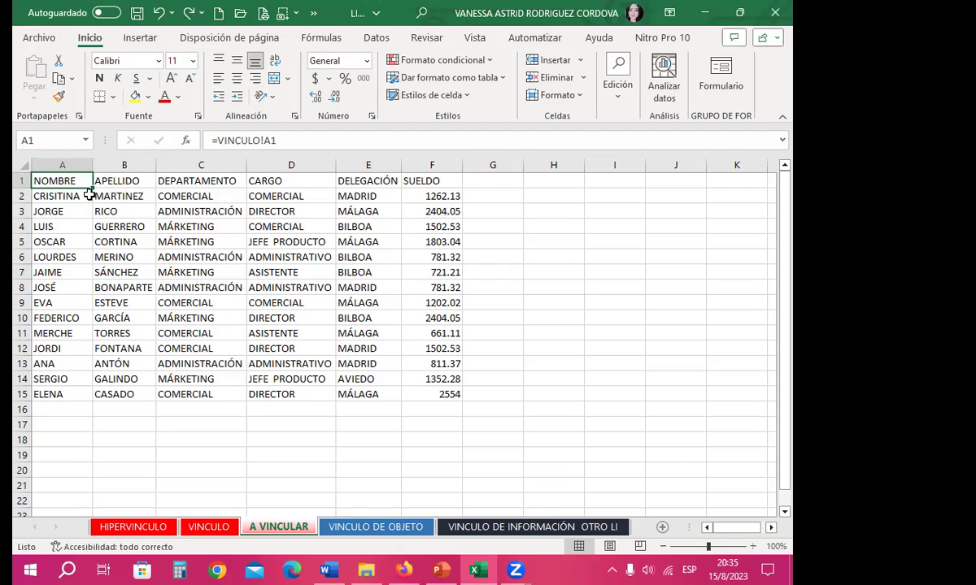
drag(91, 187, 84, 428)
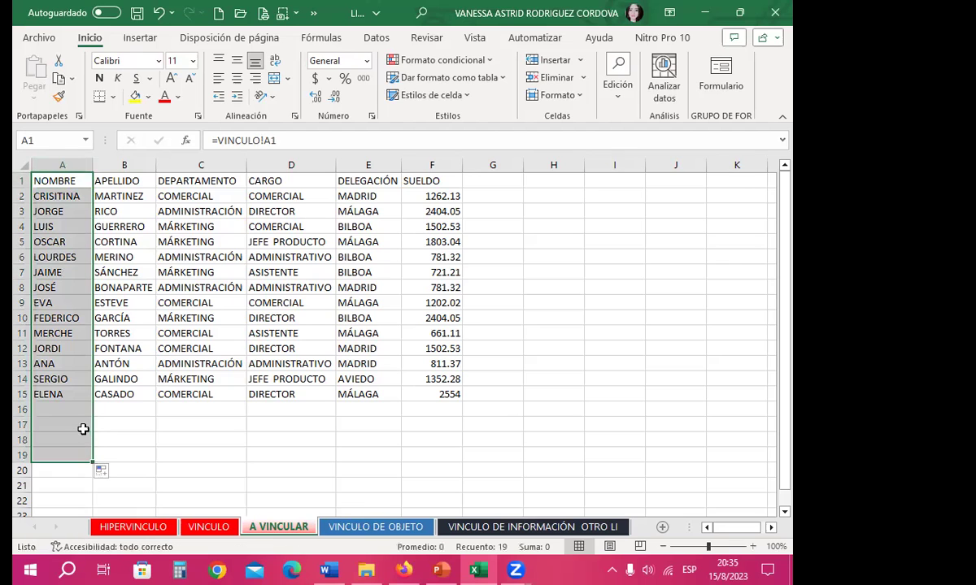
scroll(80, 370, down, 1)
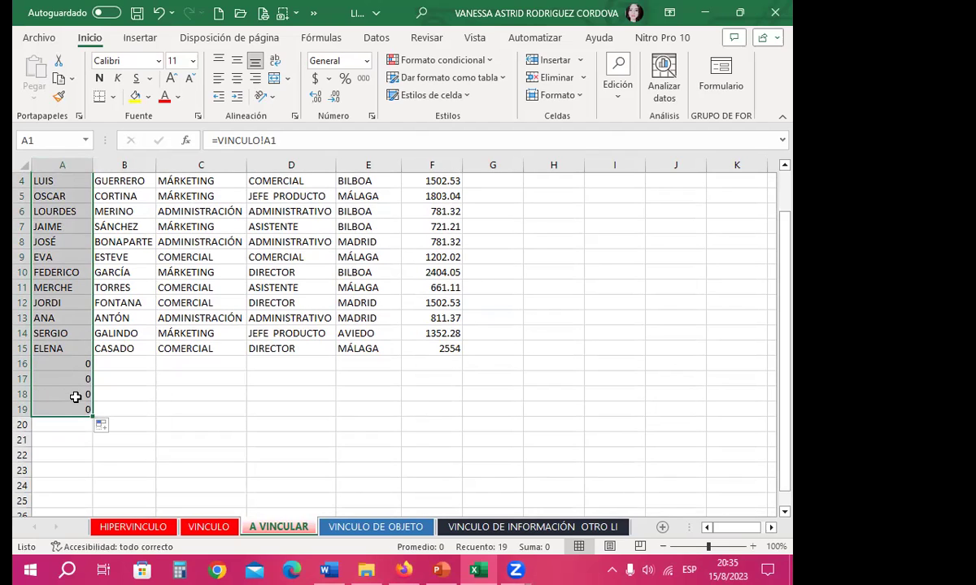
click(59, 352)
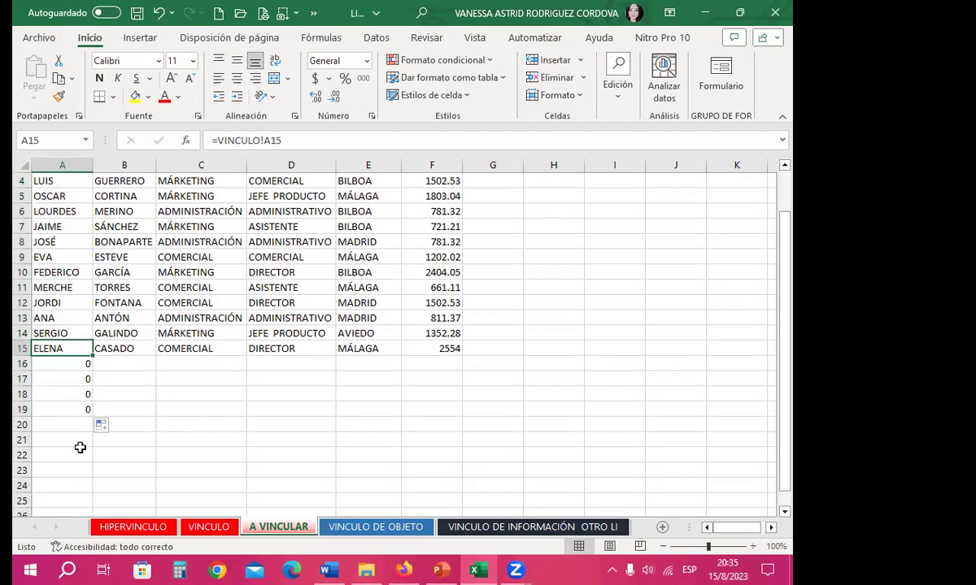
scroll(49, 402, down, 2)
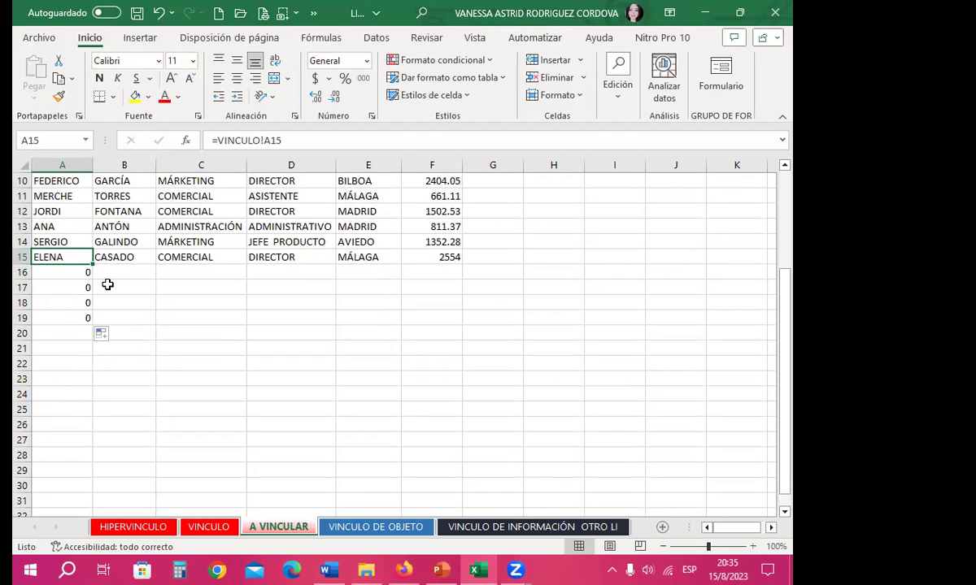
Type GFG, FGFD and GFDG into VINCULO's A16:A18, then check A16 on A VINCULAR
click(208, 527)
click(52, 419)
text(GFG)
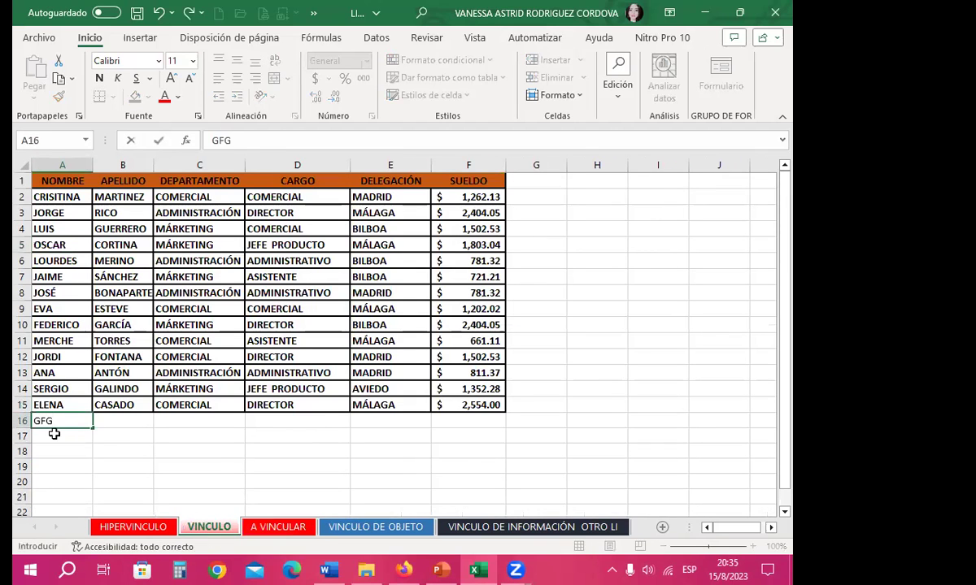
key(Return)
text(FGFD)
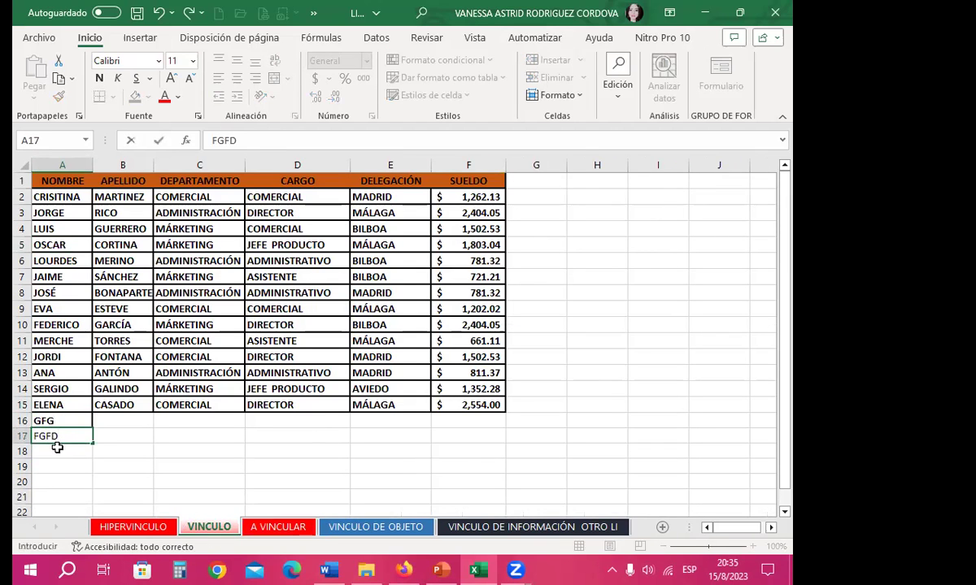
key(Return)
text(GFDG)
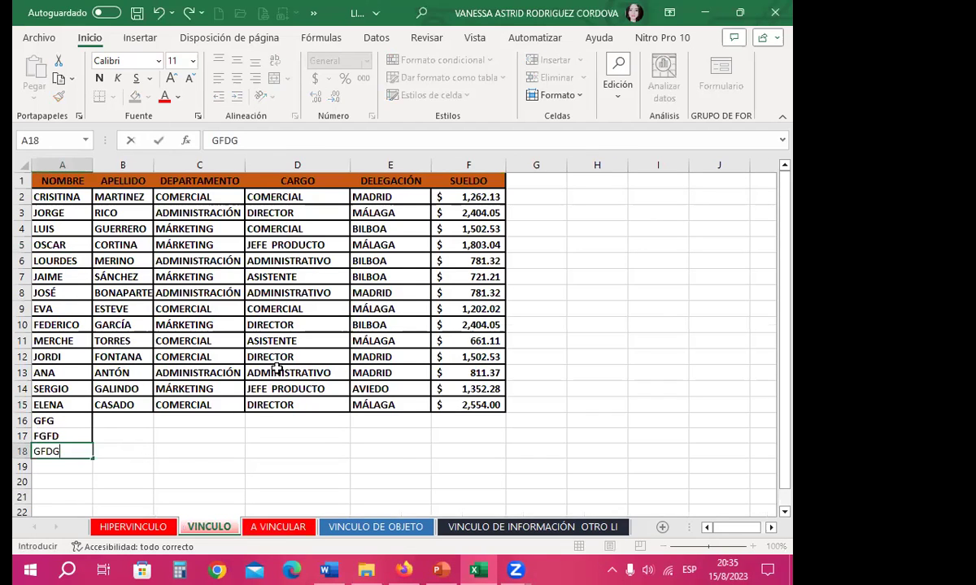
click(573, 406)
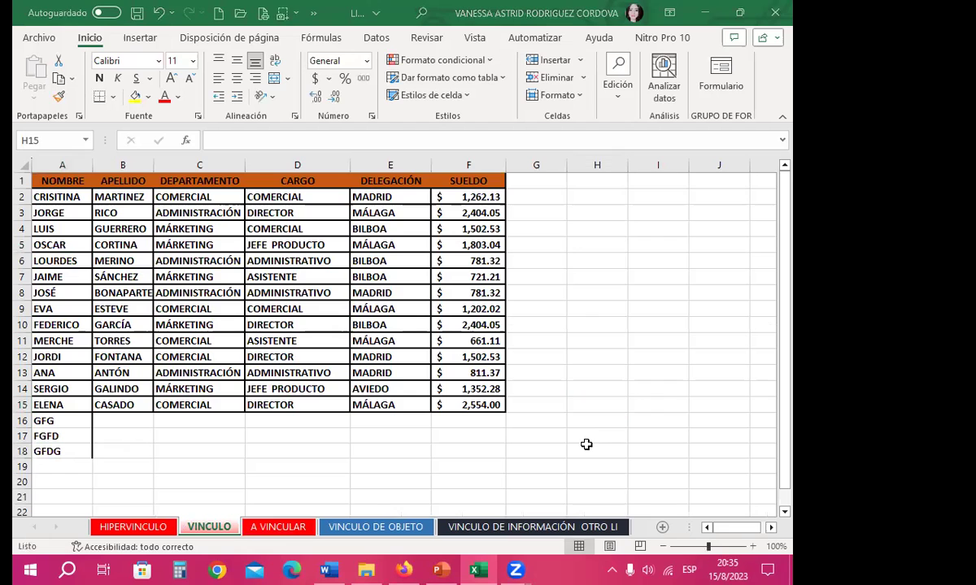
click(258, 528)
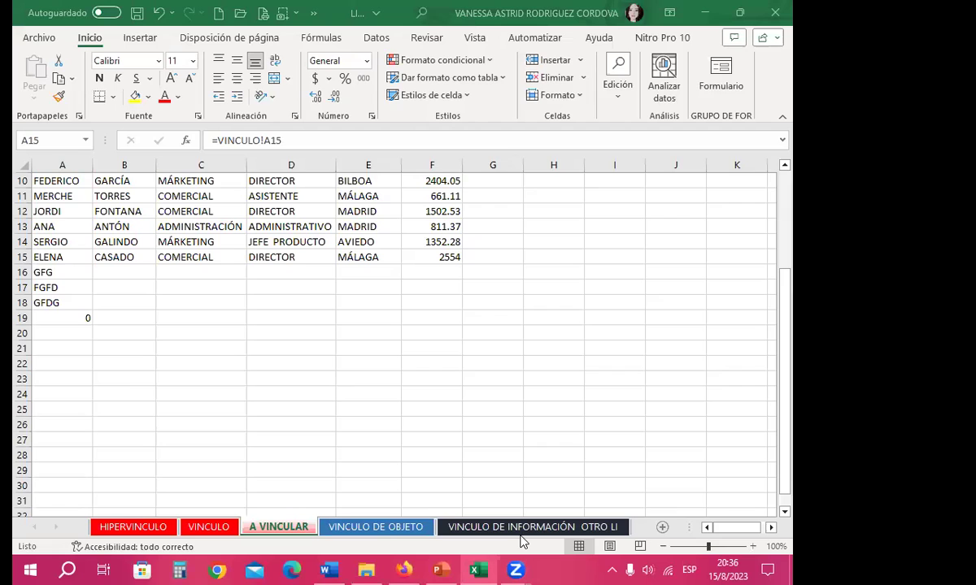
click(45, 274)
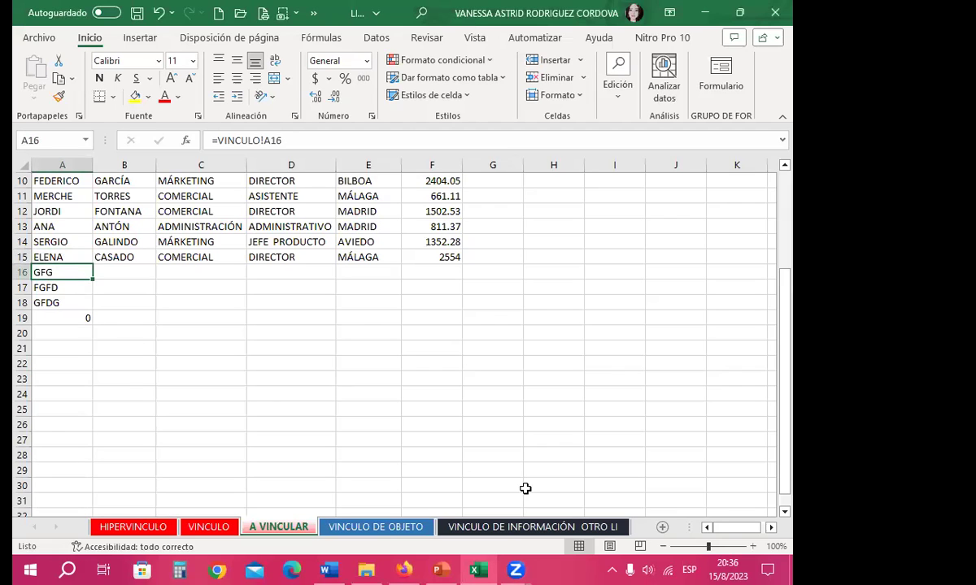
Delete the rows holding the test entries from the VINCULO sheet
click(207, 527)
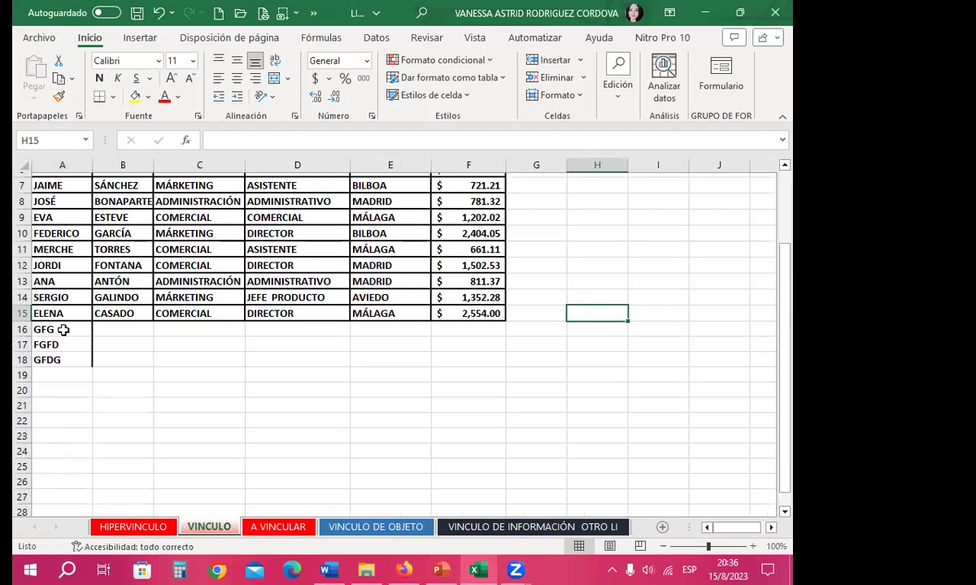
drag(61, 329, 65, 358)
drag(18, 329, 18, 375)
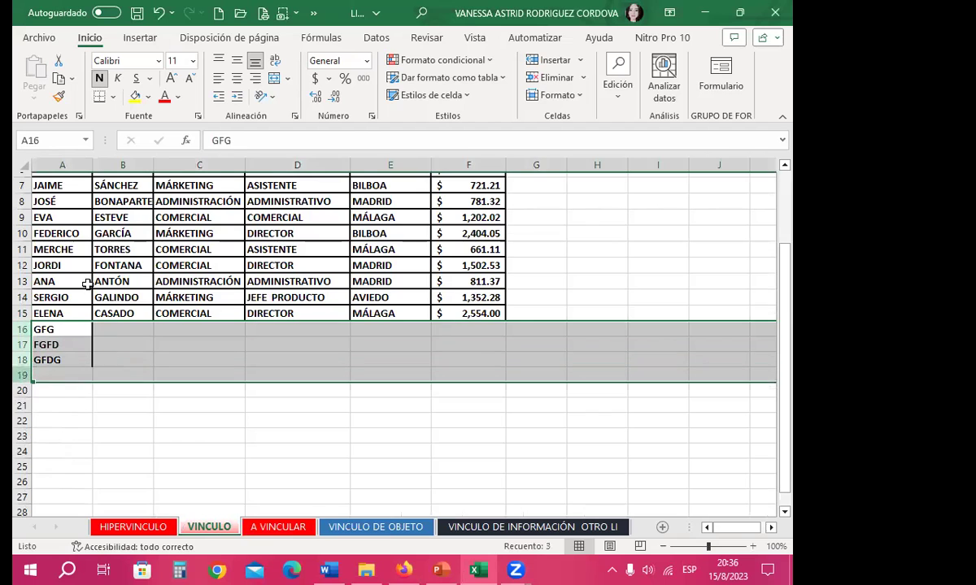
click(533, 77)
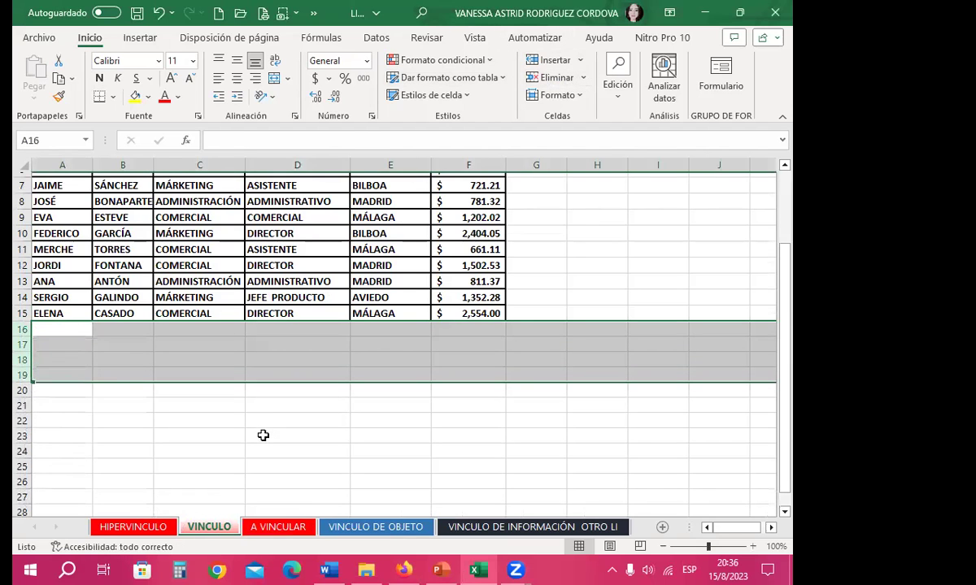
On A VINCULAR, make row 16 taller and inspect its broken formula
click(272, 528)
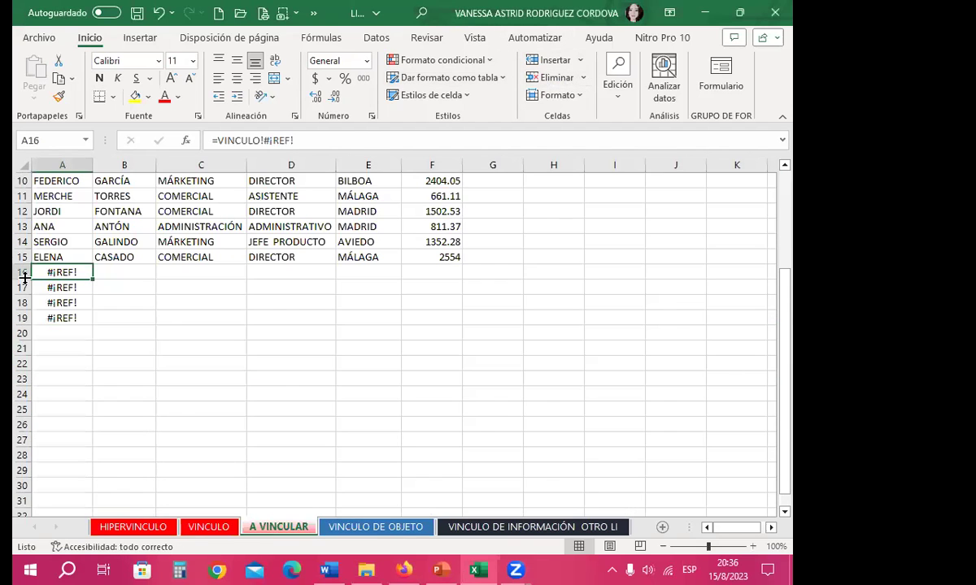
drag(18, 279, 25, 300)
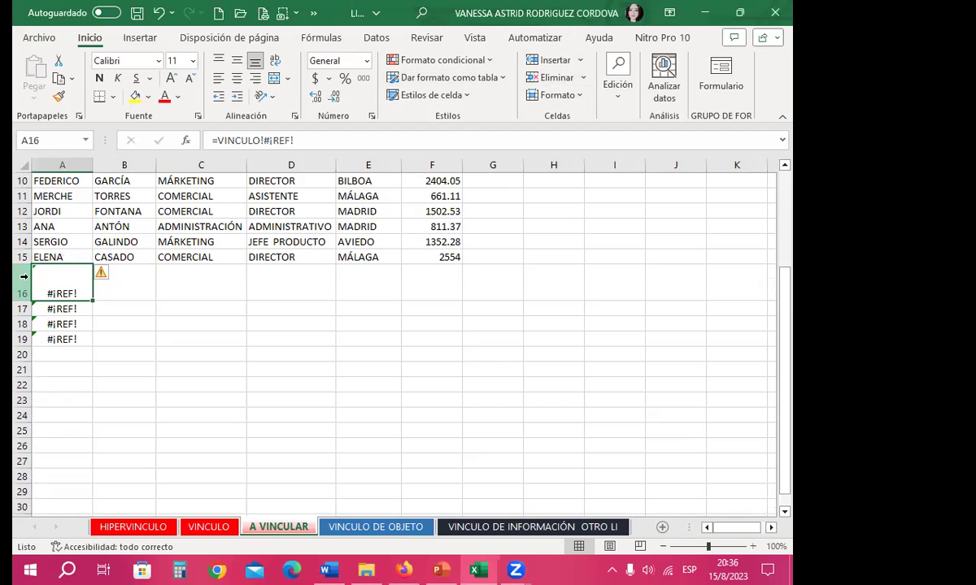
click(263, 139)
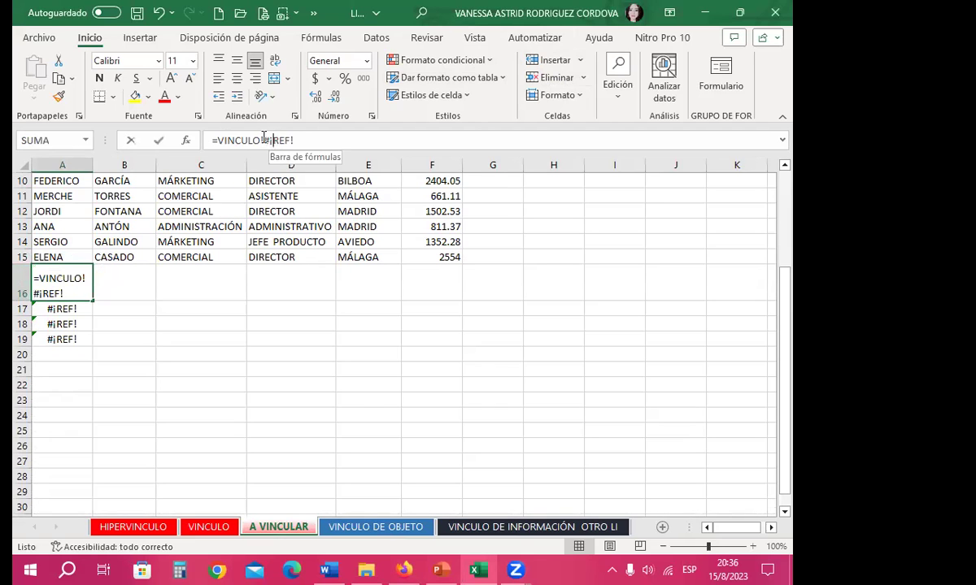
click(24, 280)
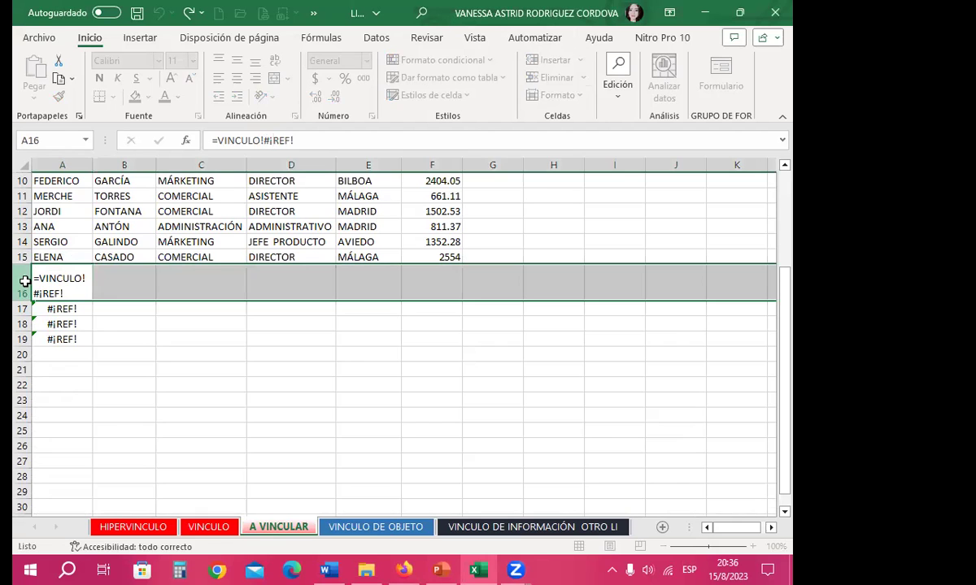
Compare VINCULO's A16 with A VINCULAR rows 16–19 and inspect A16's =VINCULO!#¡REF! formula
click(209, 527)
click(65, 330)
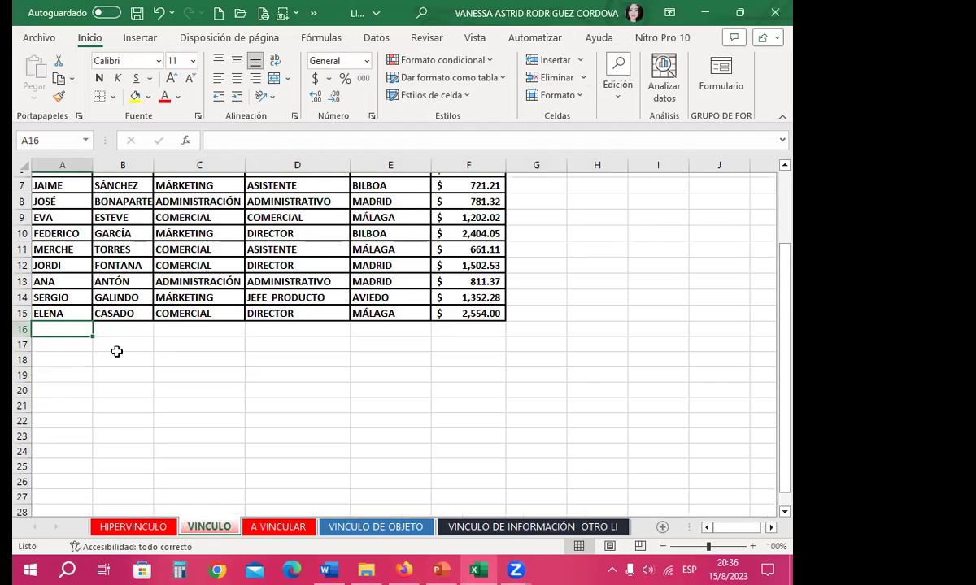
click(256, 524)
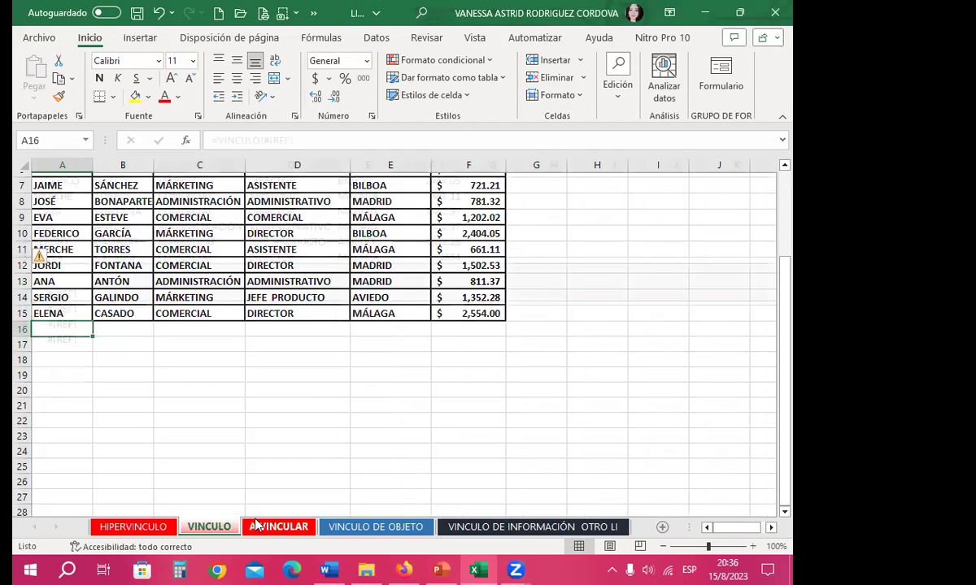
drag(22, 283, 18, 323)
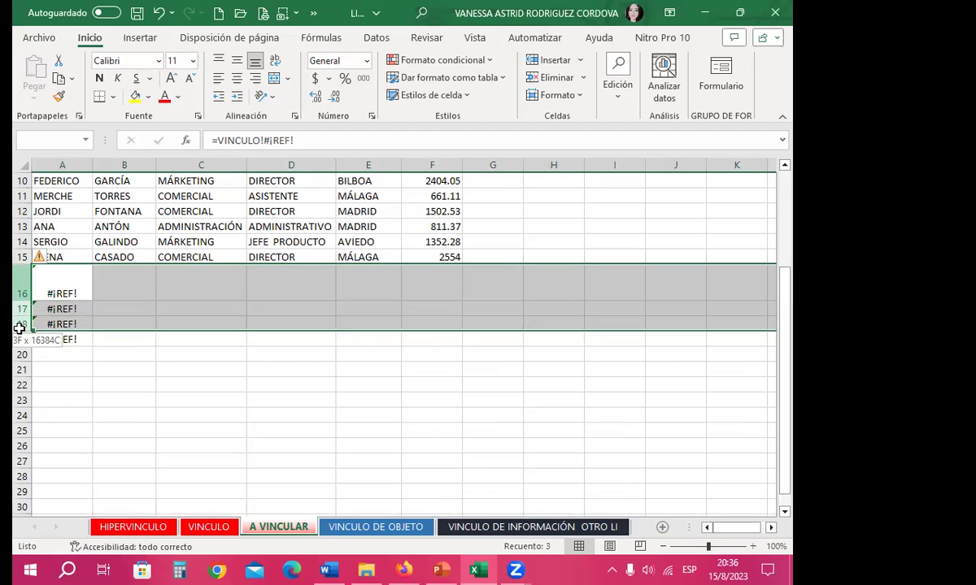
drag(23, 294, 21, 339)
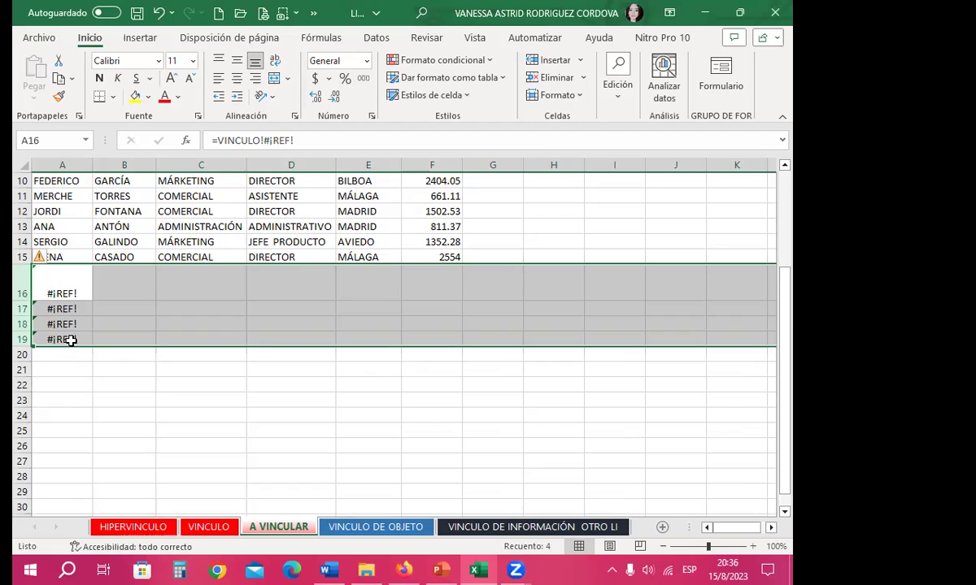
click(96, 370)
click(62, 287)
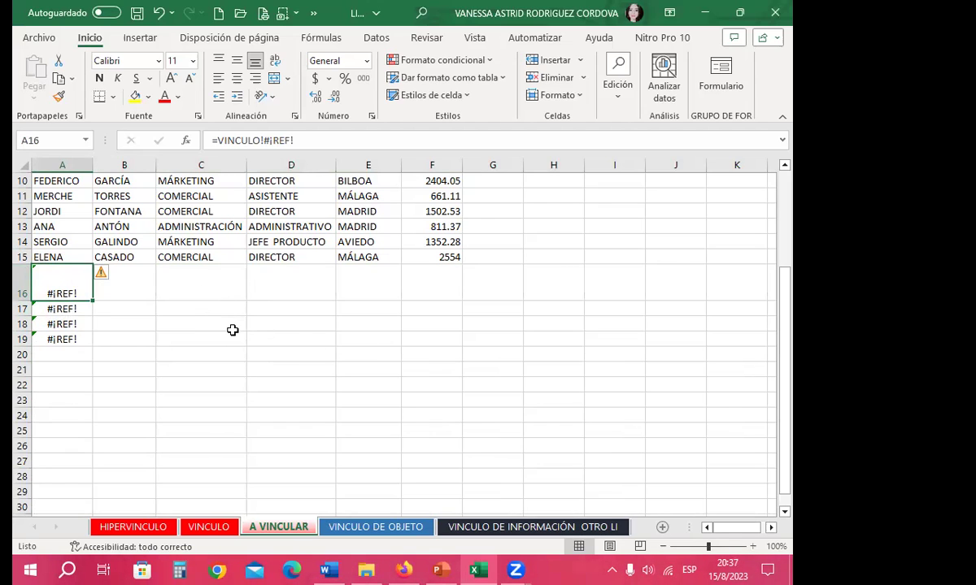
click(301, 141)
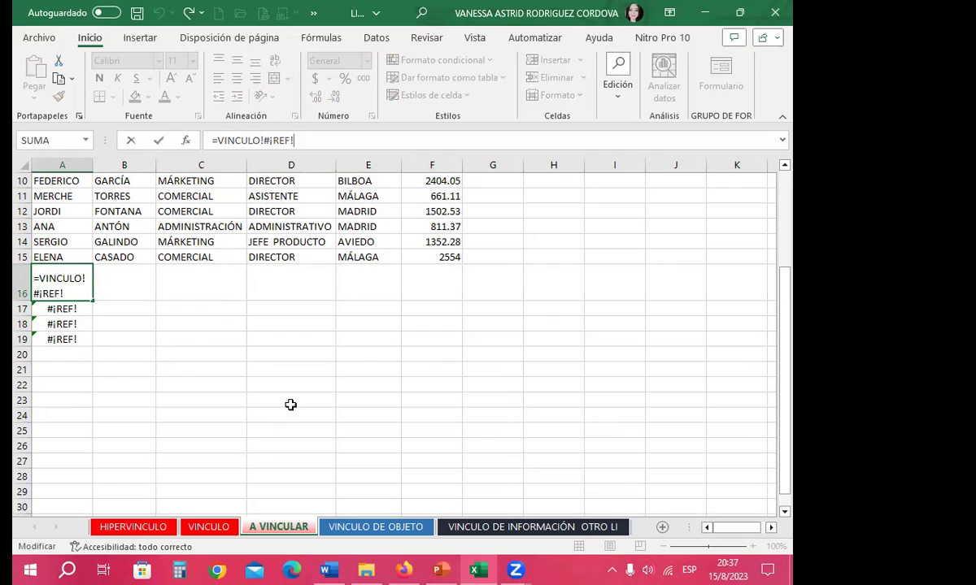
key(Escape)
Recheck VINCULO's cells A16 and B17, then select row 16 on A VINCULAR
key(ctrl+Page_Up)
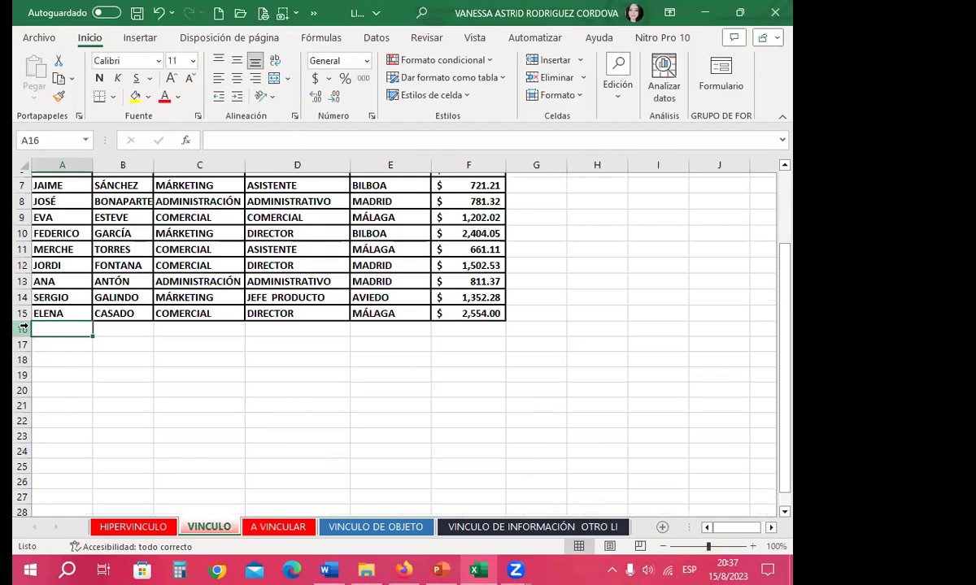
click(54, 389)
click(55, 333)
click(122, 344)
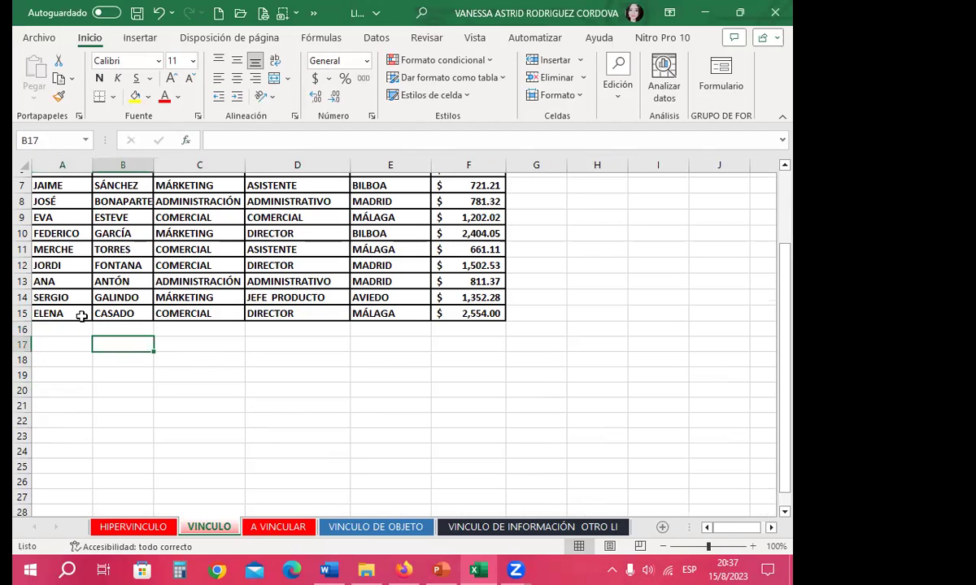
click(268, 527)
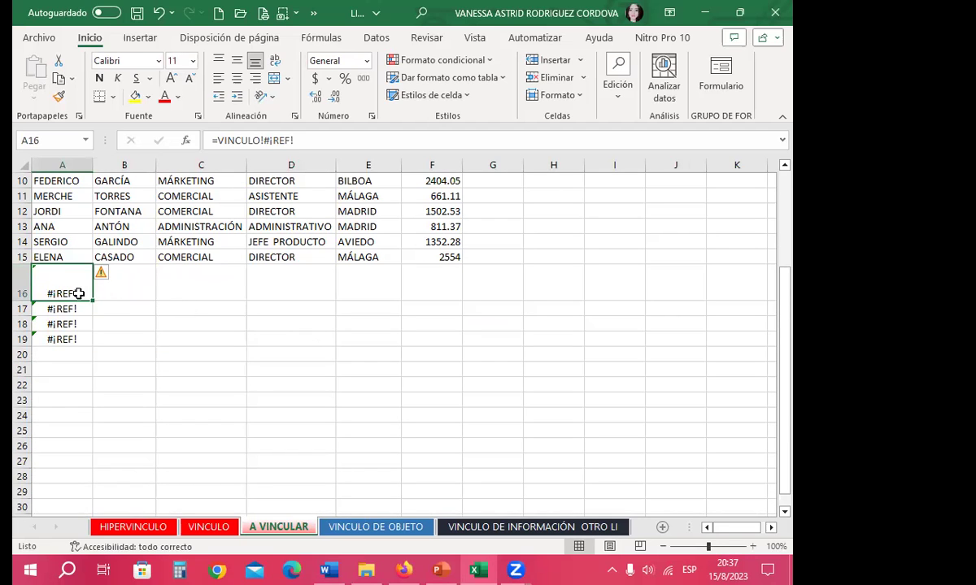
click(23, 286)
drag(22, 291, 22, 339)
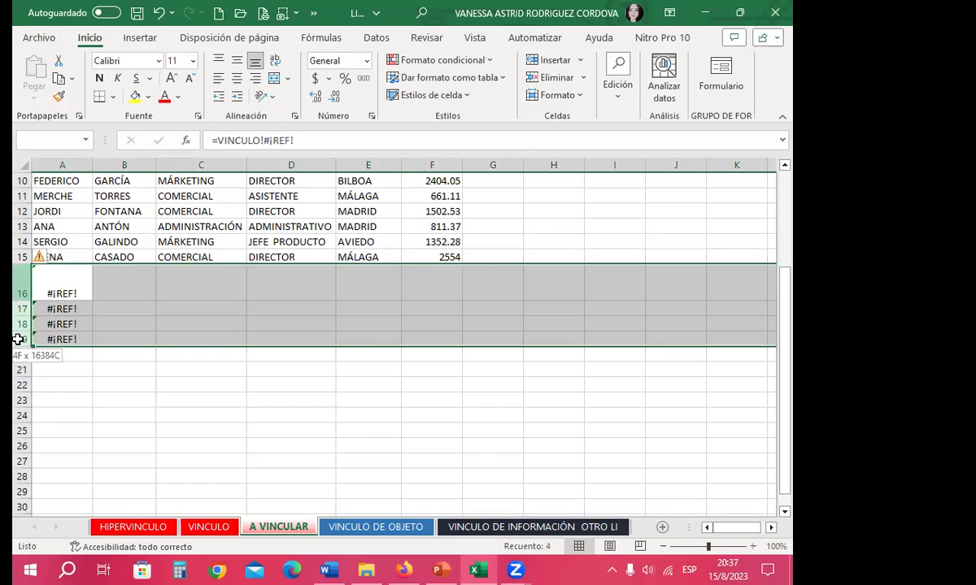
click(561, 84)
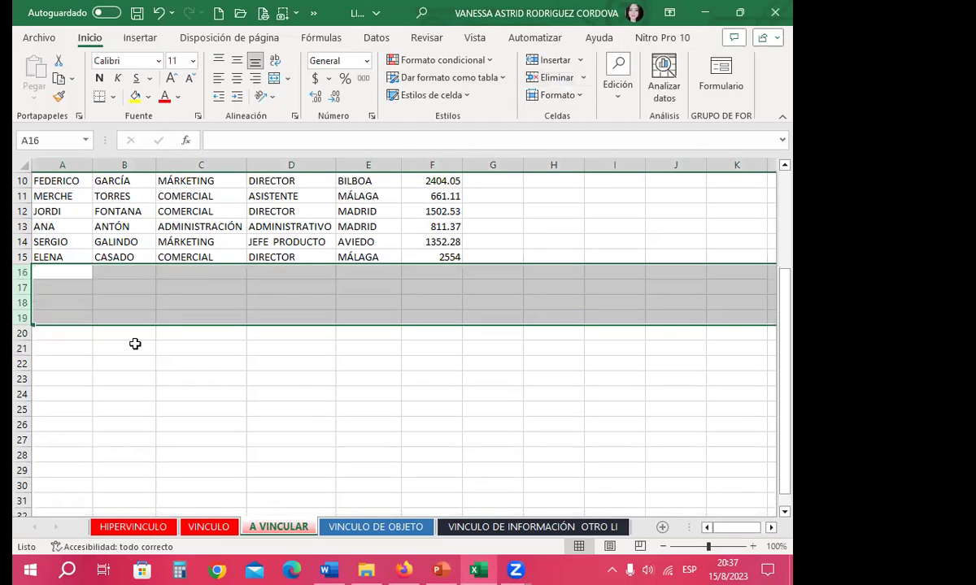
click(134, 370)
scroll(196, 374, up, 2)
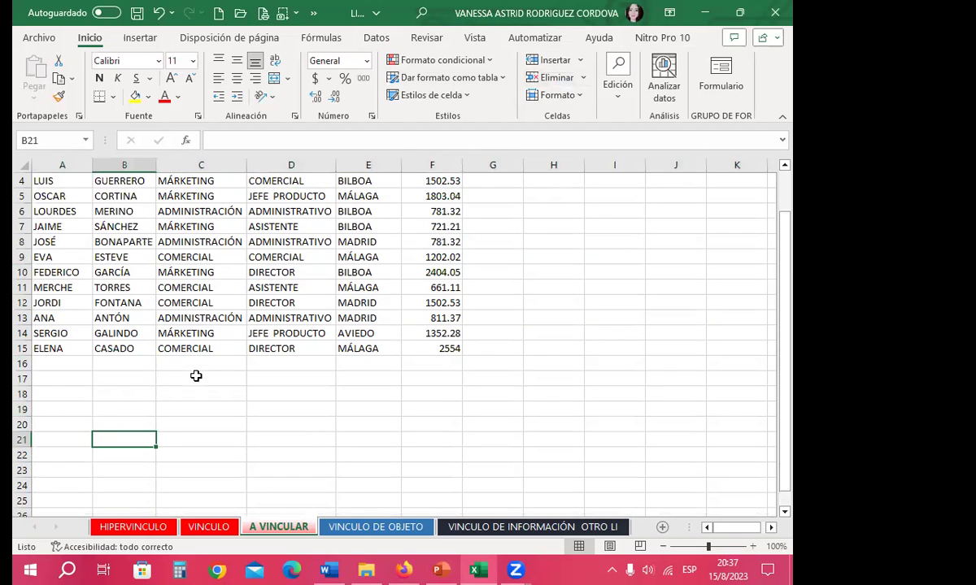
click(75, 348)
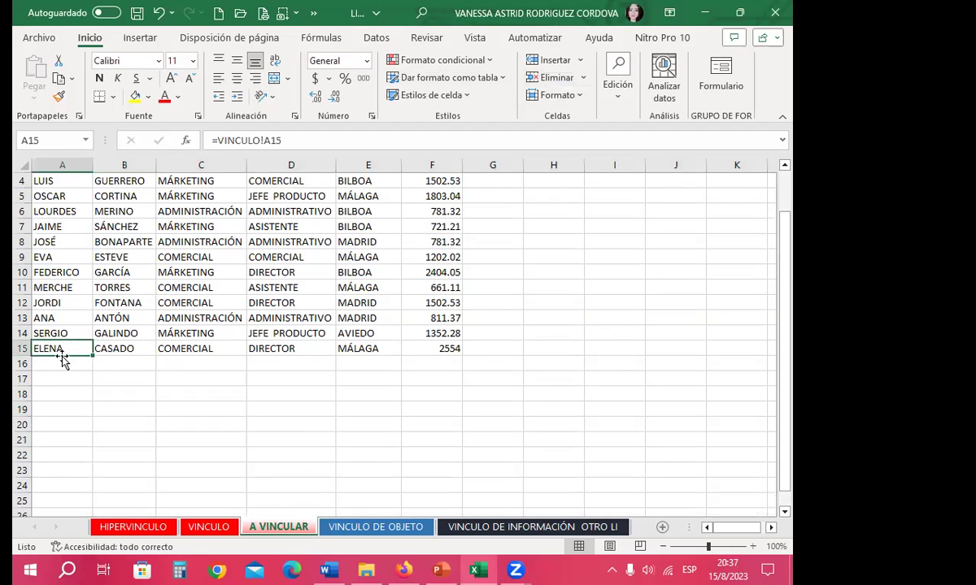
scroll(65, 244, up, 1)
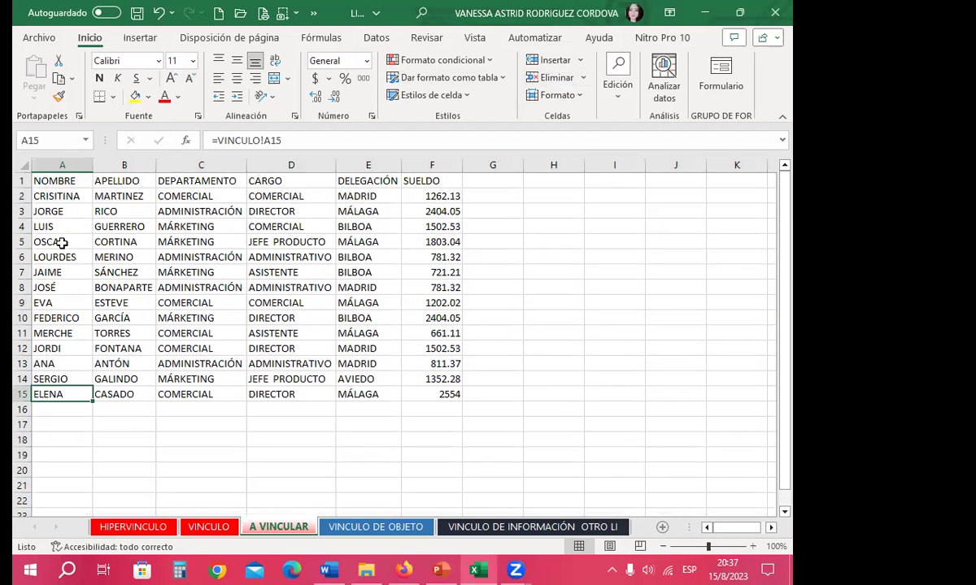
scroll(49, 325, down, 1)
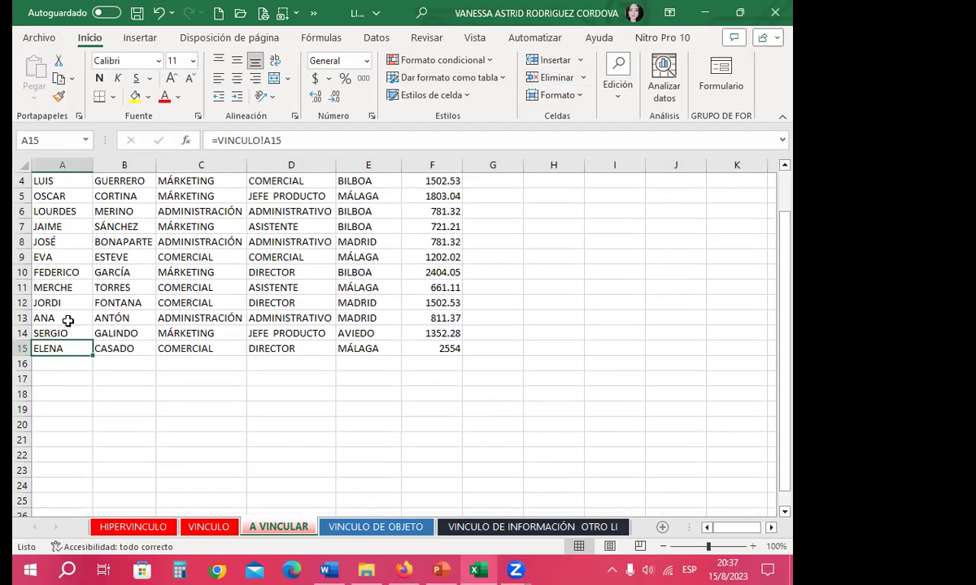
click(64, 404)
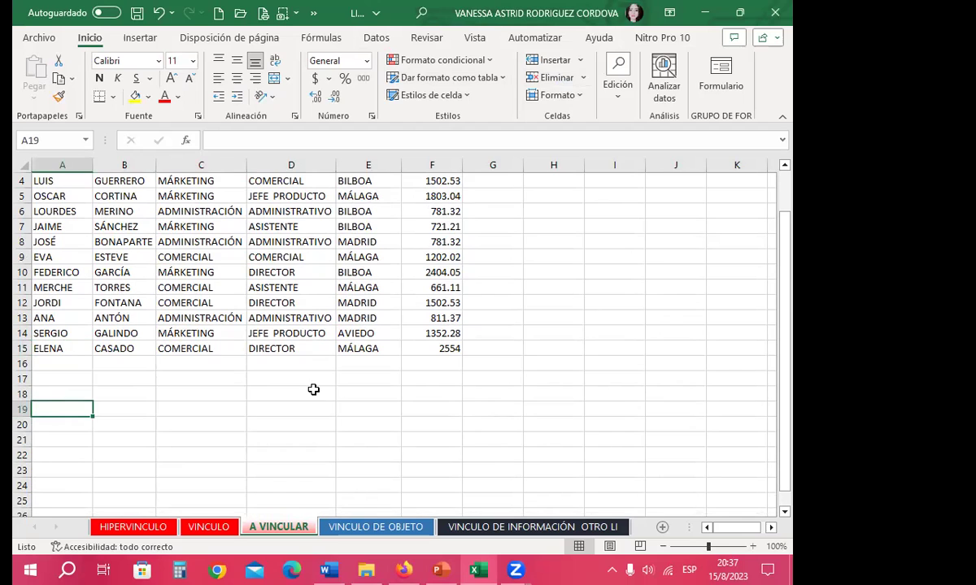
click(547, 187)
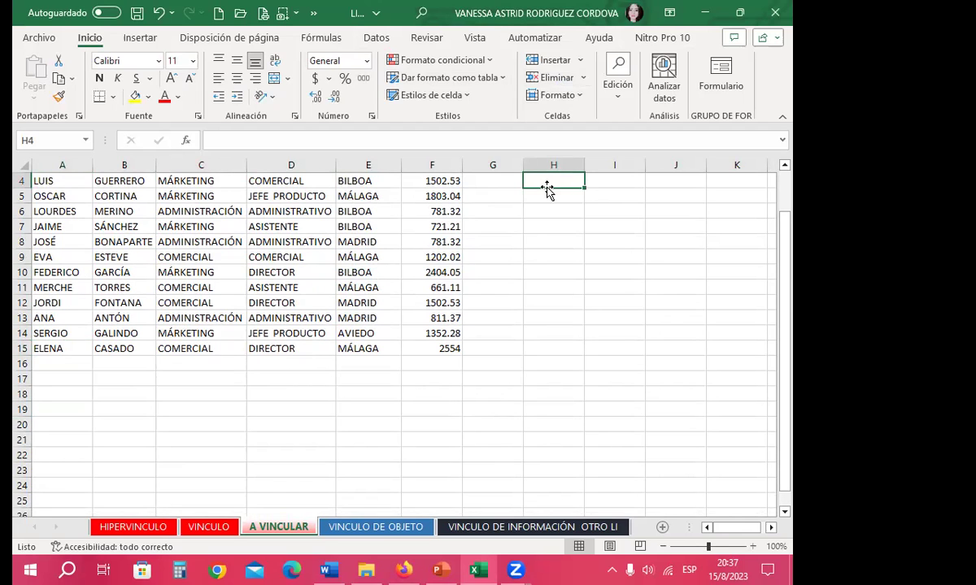
Enter the link formula =VINCULA!A1 in cell H4
text(=)
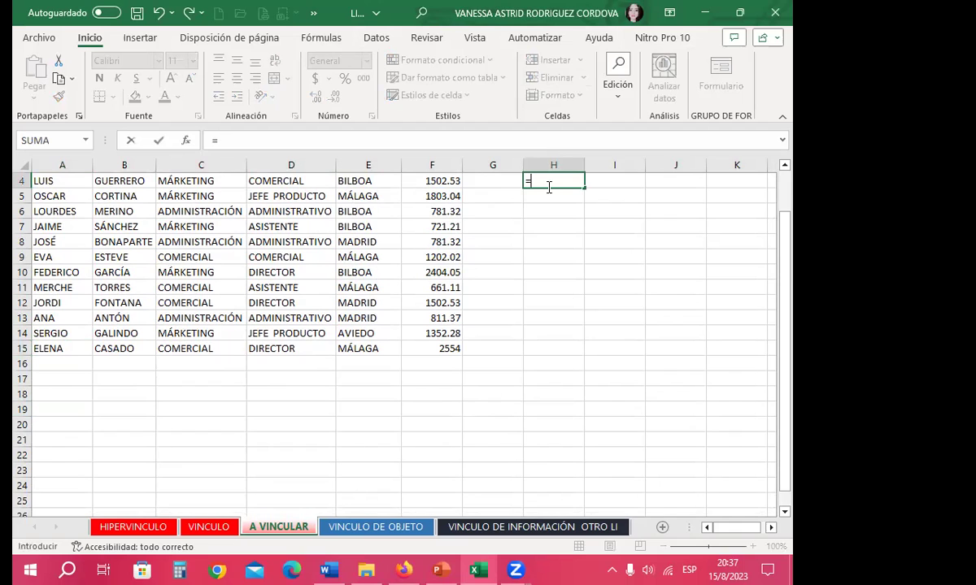
text(VINCI)
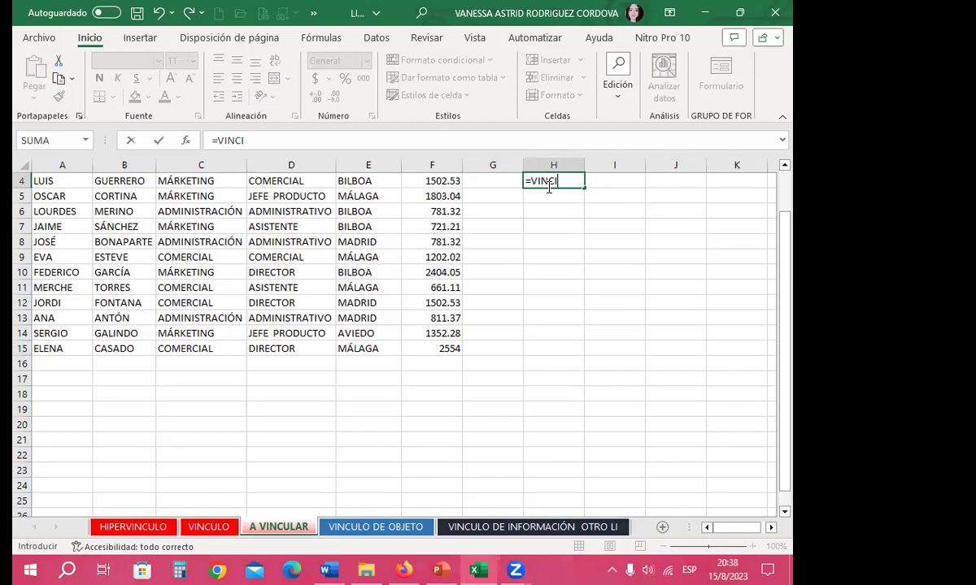
key(BackSpace)
text(ULA)
text(!)
text(A)
text(1)
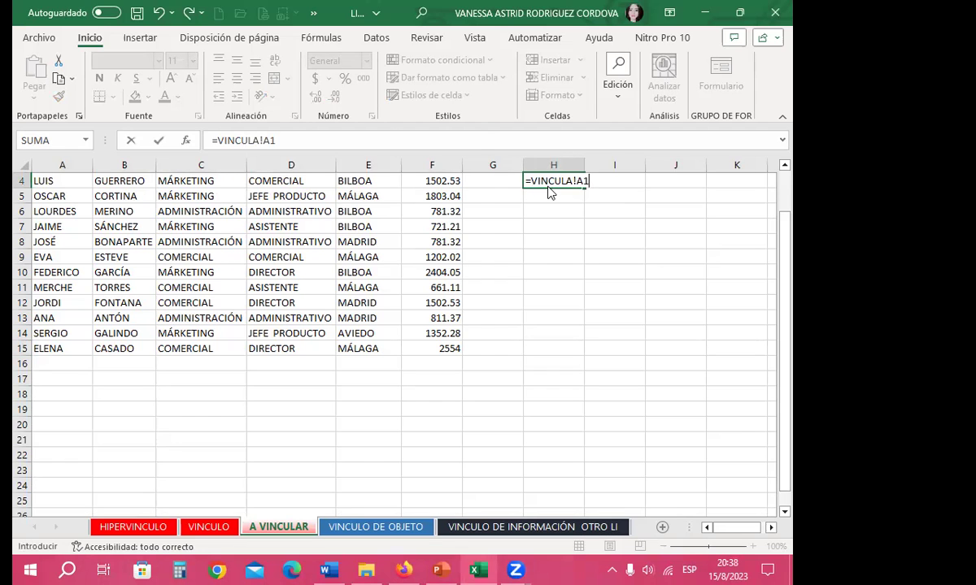
key(Return)
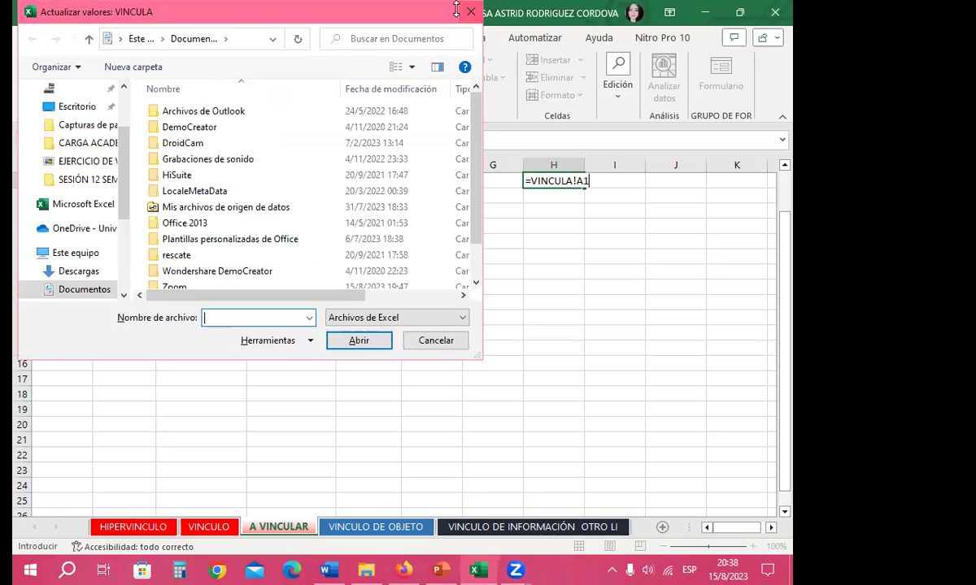
Dismiss the file prompt and correct H4's formula to =VINCULO!A1
click(470, 12)
click(552, 180)
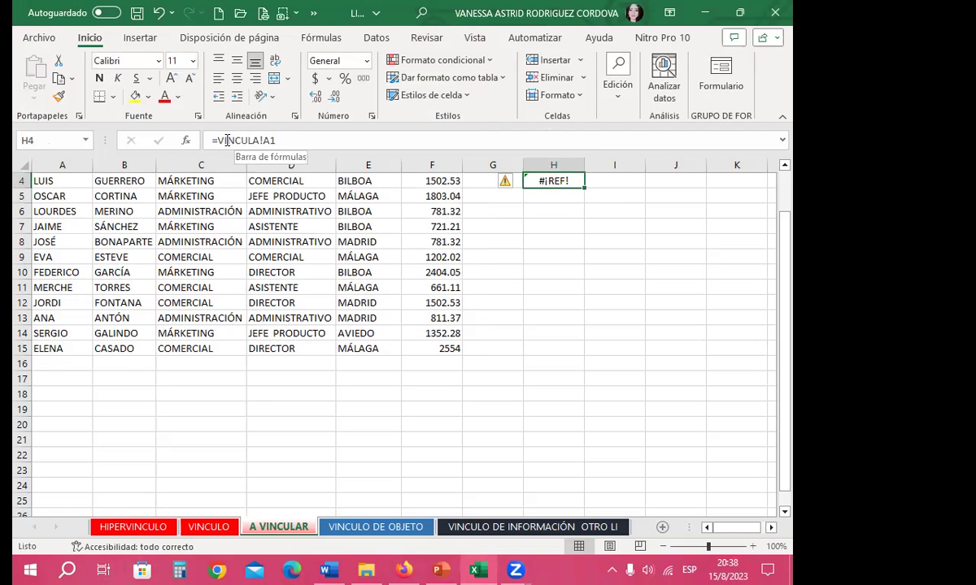
click(257, 140)
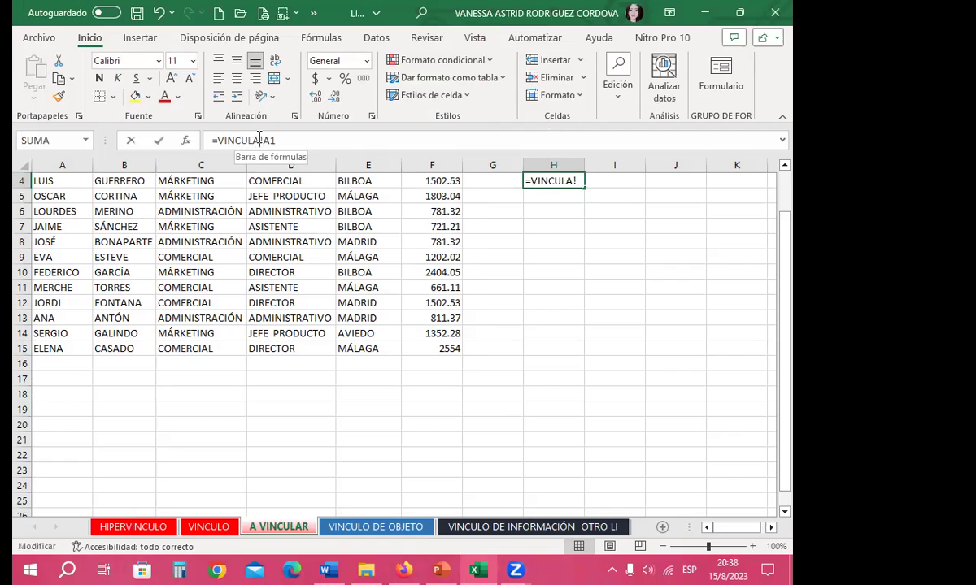
key(BackSpace)
text(O)
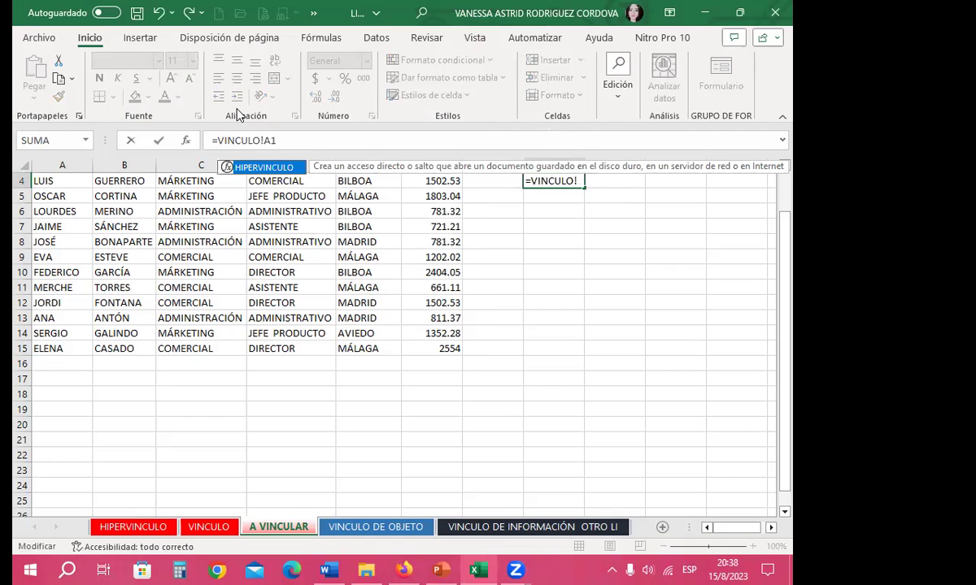
key(Return)
Move the NOMBRE link from H4 to H1 and fill it across H1:M15
scroll(487, 228, up, 1)
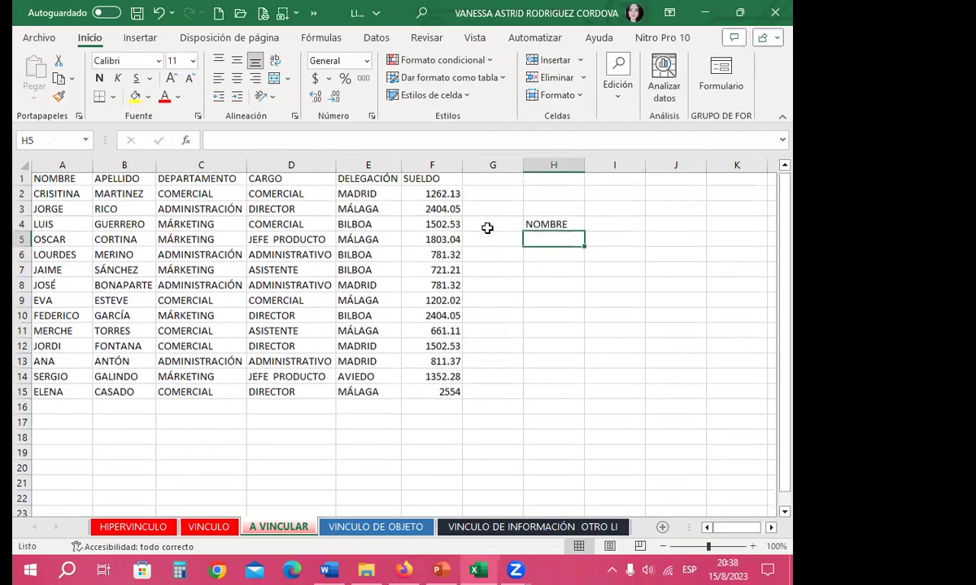
click(528, 227)
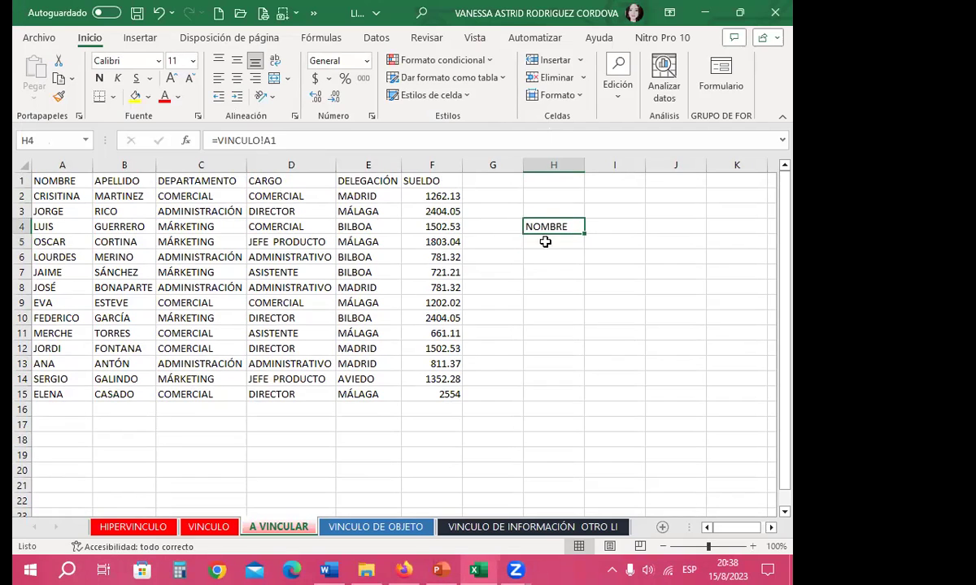
drag(559, 220, 559, 174)
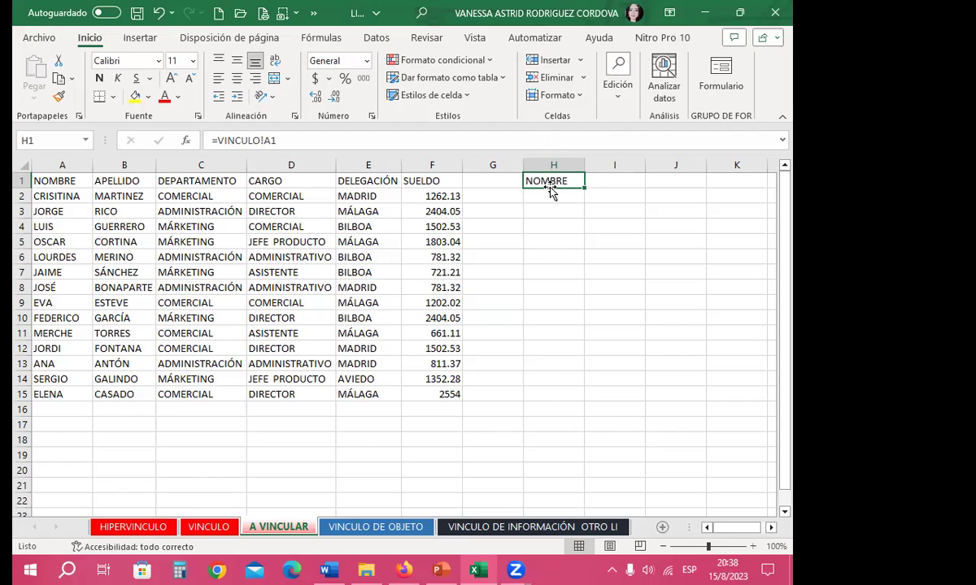
mouse_move(586, 186)
mouse_down()
mouse_move(564, 399)
mouse_move(742, 375)
mouse_up()
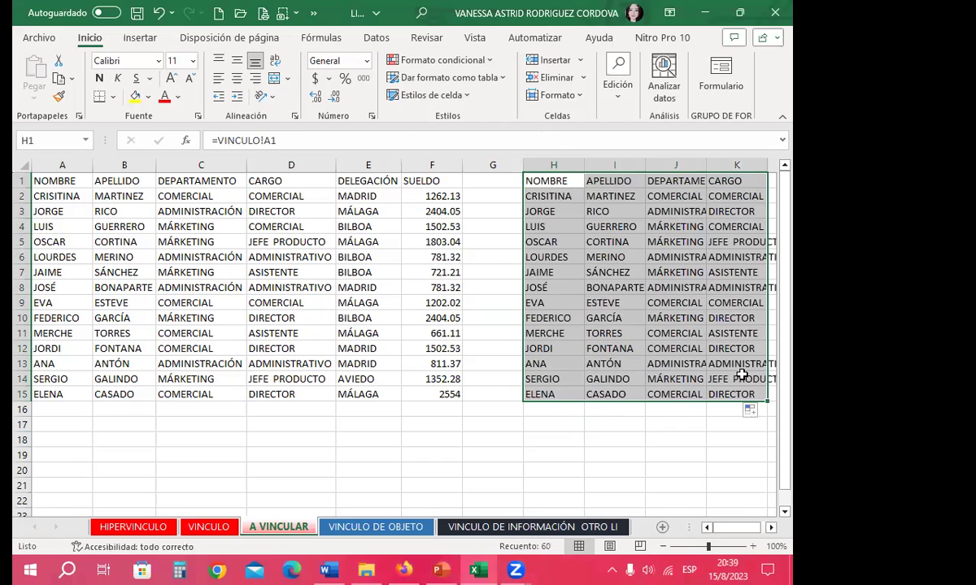
mouse_move(734, 527)
mouse_down()
mouse_move(752, 525)
mouse_move(744, 525)
mouse_up()
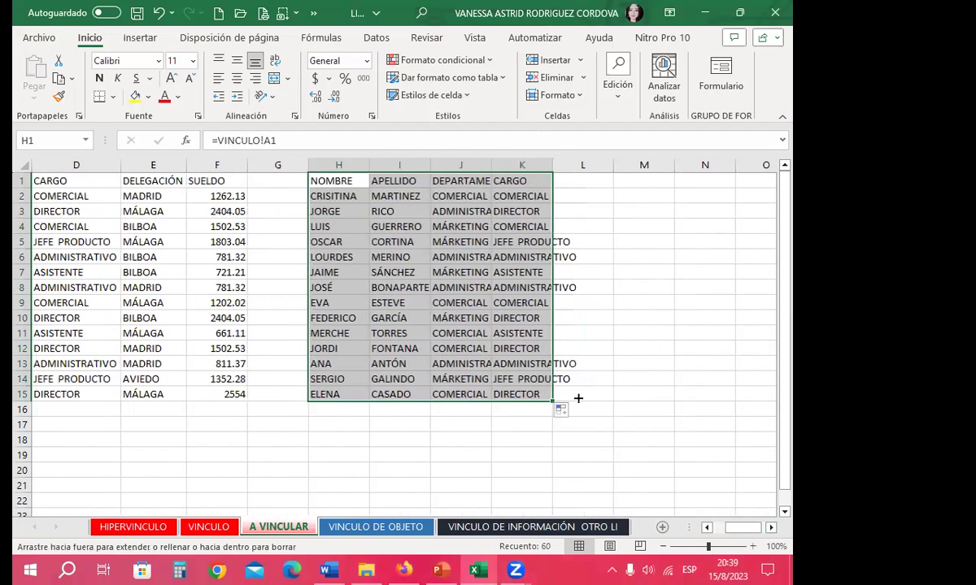
drag(578, 398, 649, 397)
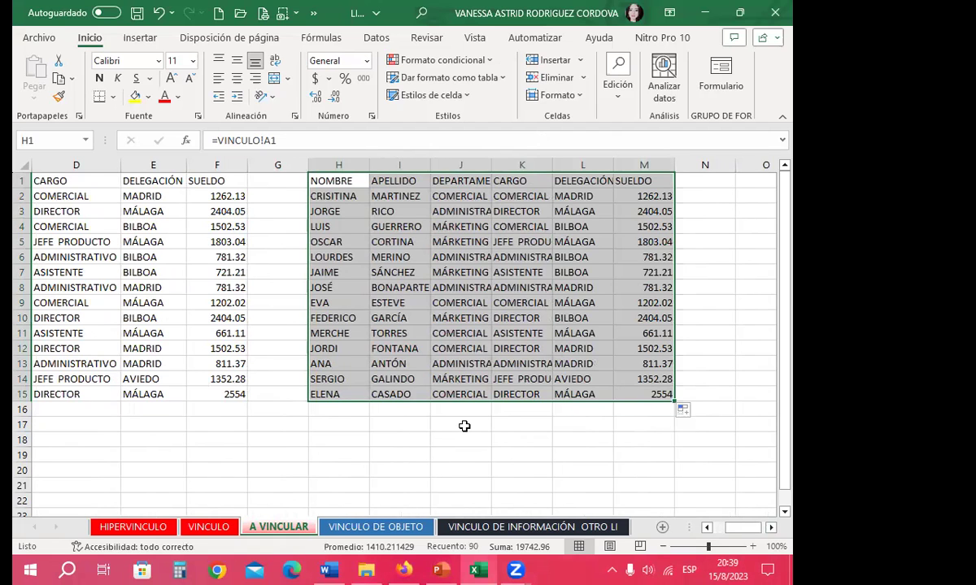
Clear A8:D14 on the VINCULO sheet and return to A VINCULAR
click(191, 527)
drag(78, 202, 333, 298)
key(ctrl+c)
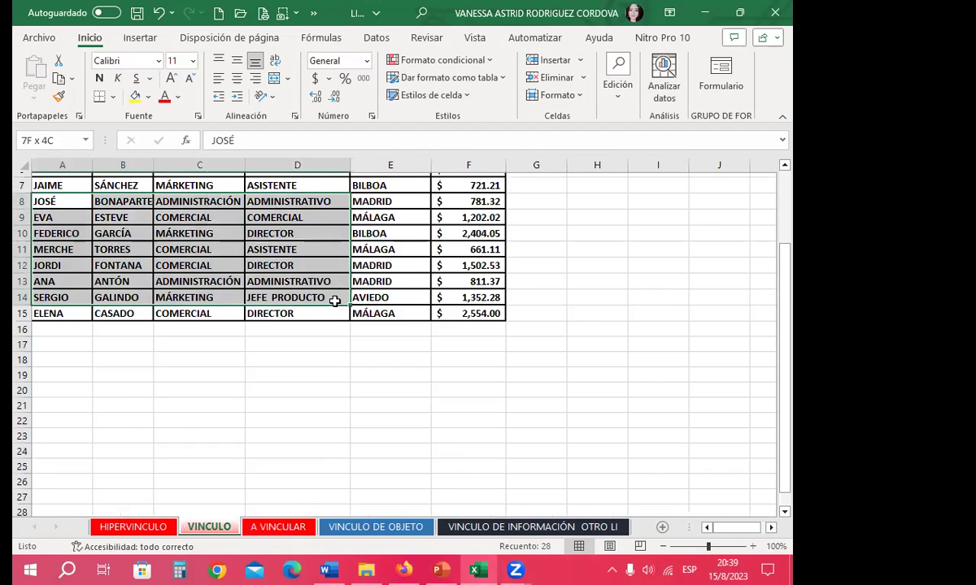
key(Delete)
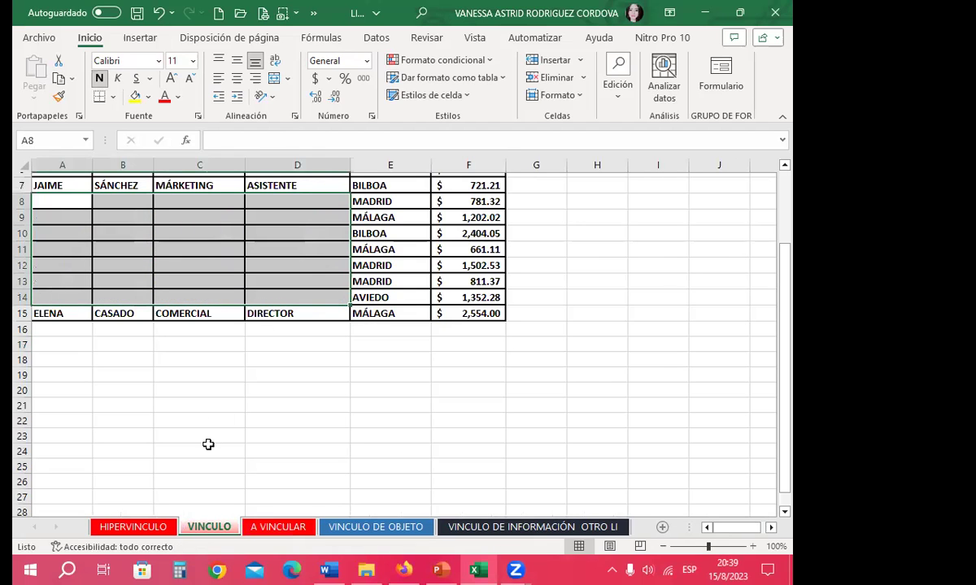
key(ctrl+Page_Down)
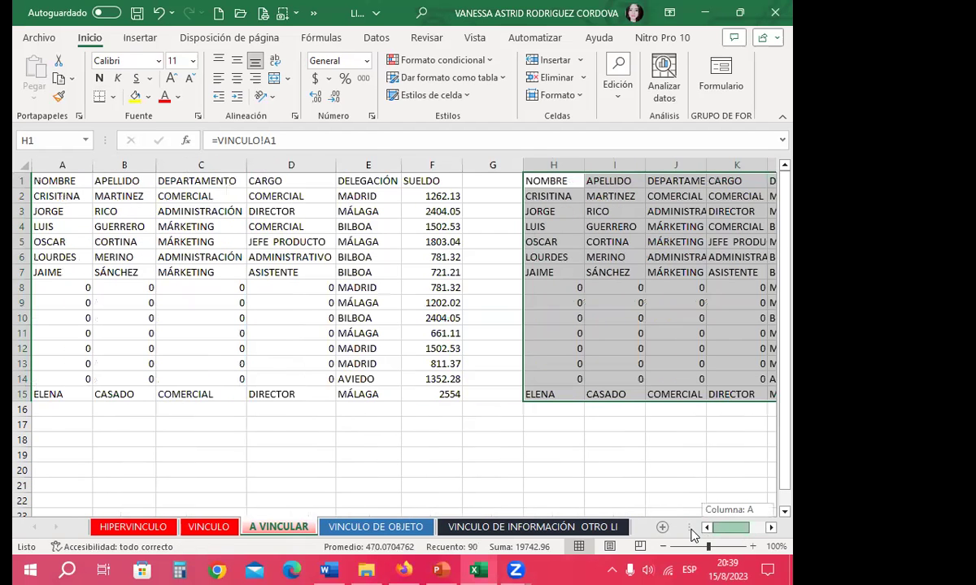
Put VINCULO's A8:D14 names and departments back, then check J14's link on A VINCULAR
mouse_move(692, 534)
mouse_down()
mouse_move(736, 536)
mouse_move(696, 537)
mouse_up()
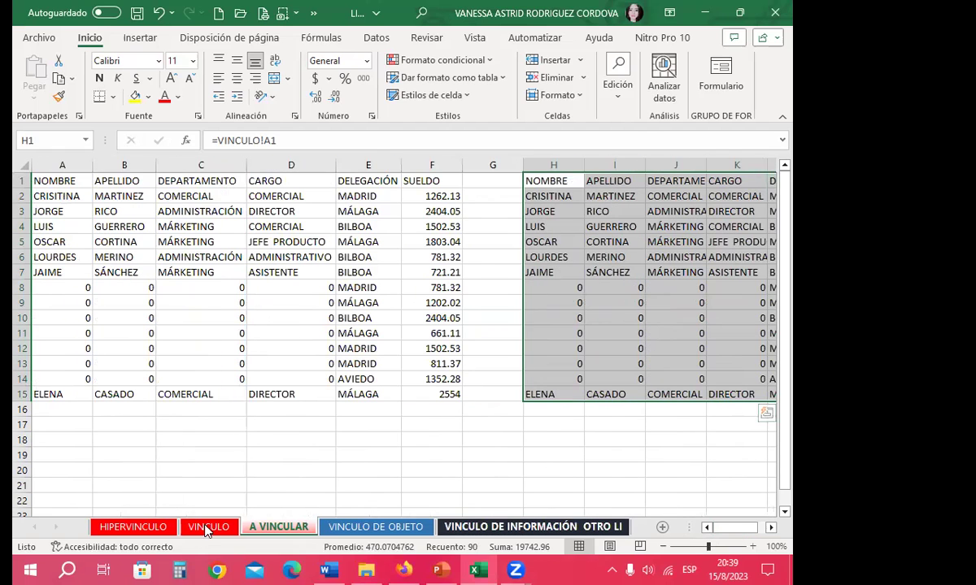
click(198, 527)
key(ctrl+v)
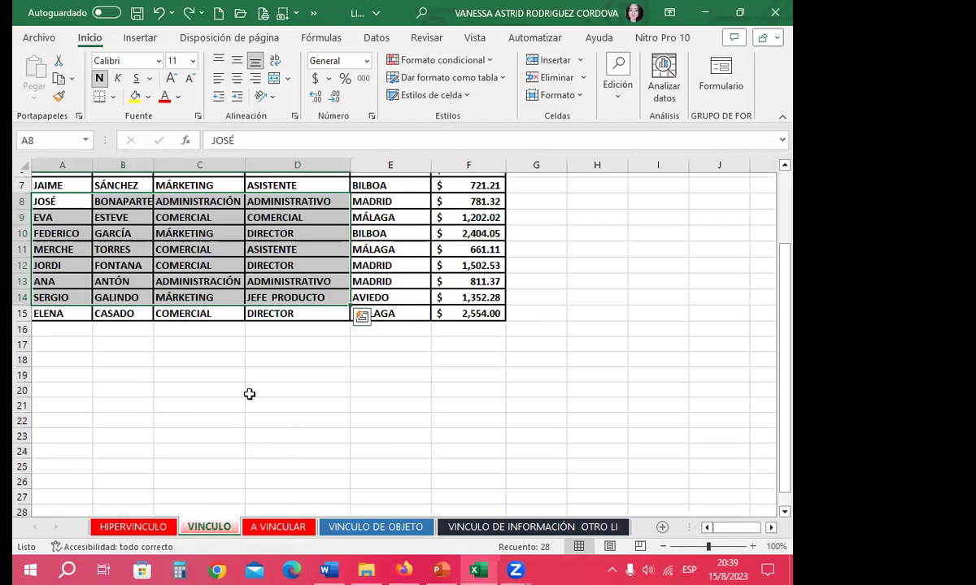
click(275, 529)
click(670, 374)
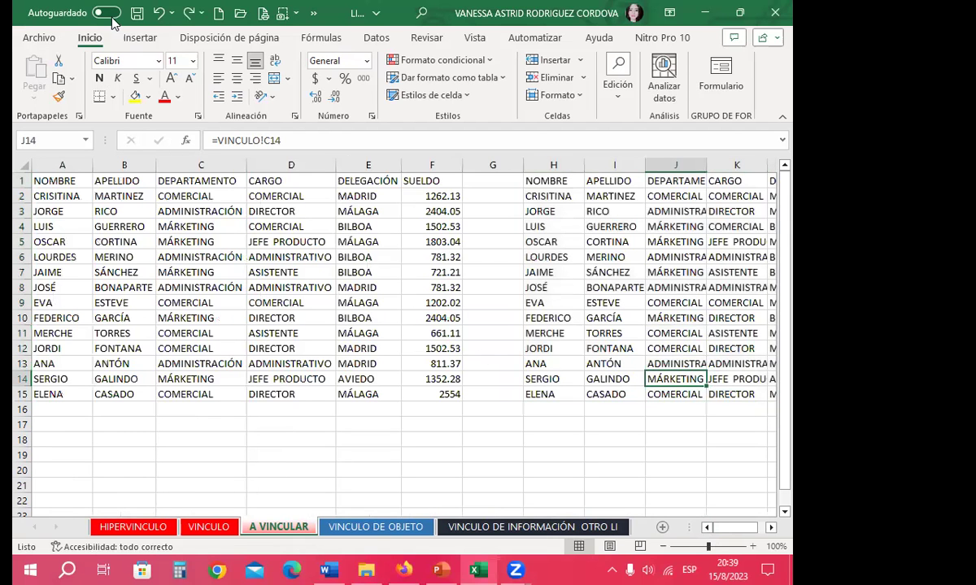
scroll(202, 359, down, 6)
Copy the whole VINCULO table A1:F15, with D27 on A VINCULAR as its destination
scroll(190, 338, down, 1)
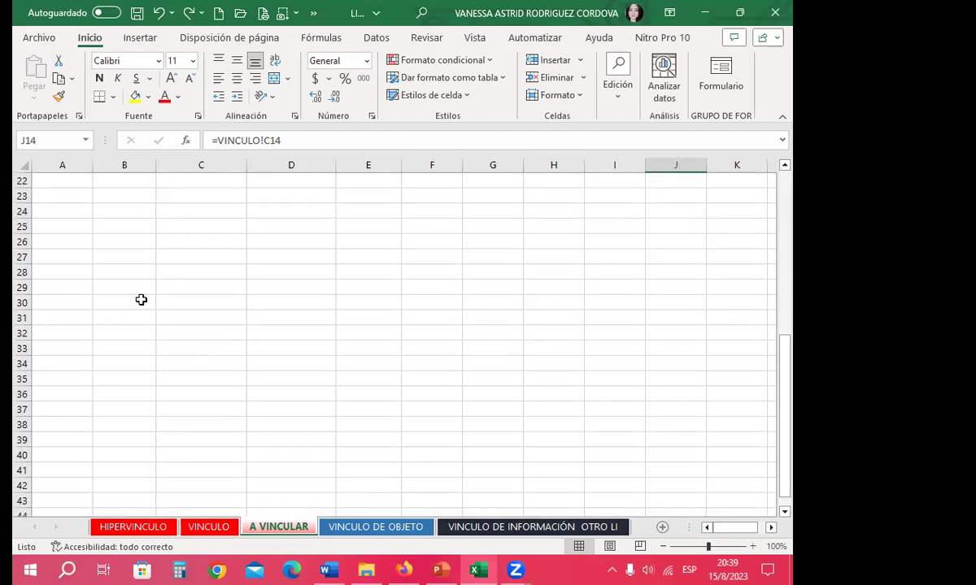
click(48, 259)
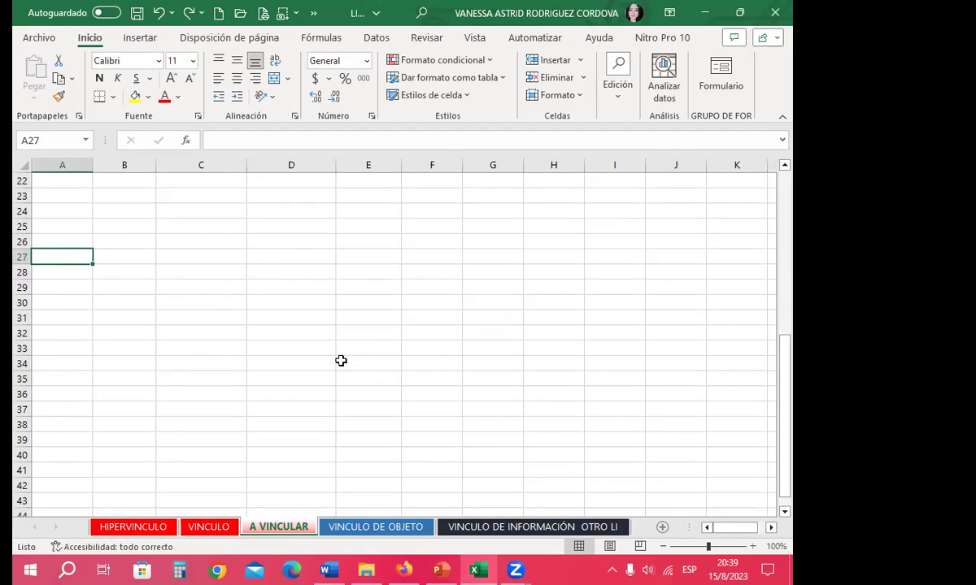
click(266, 256)
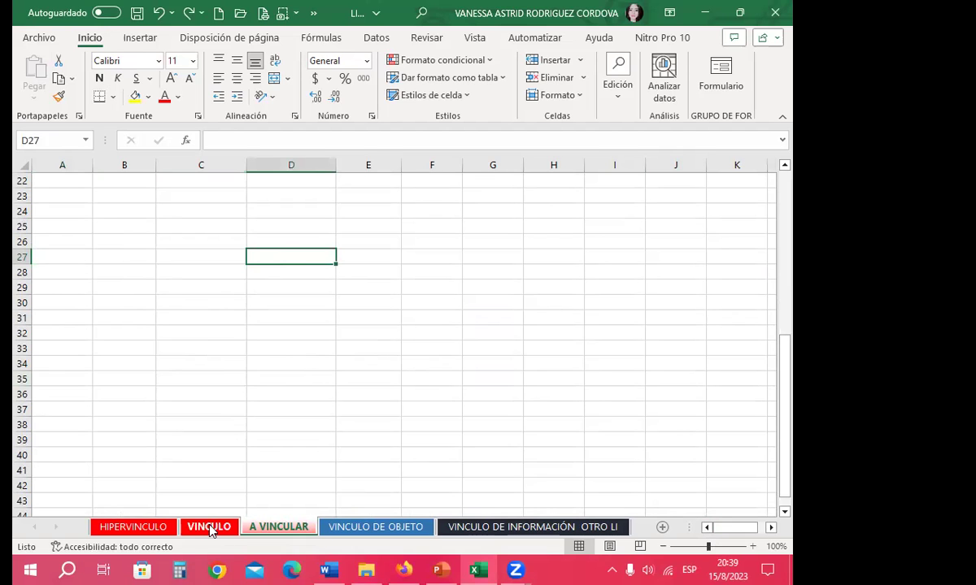
click(209, 529)
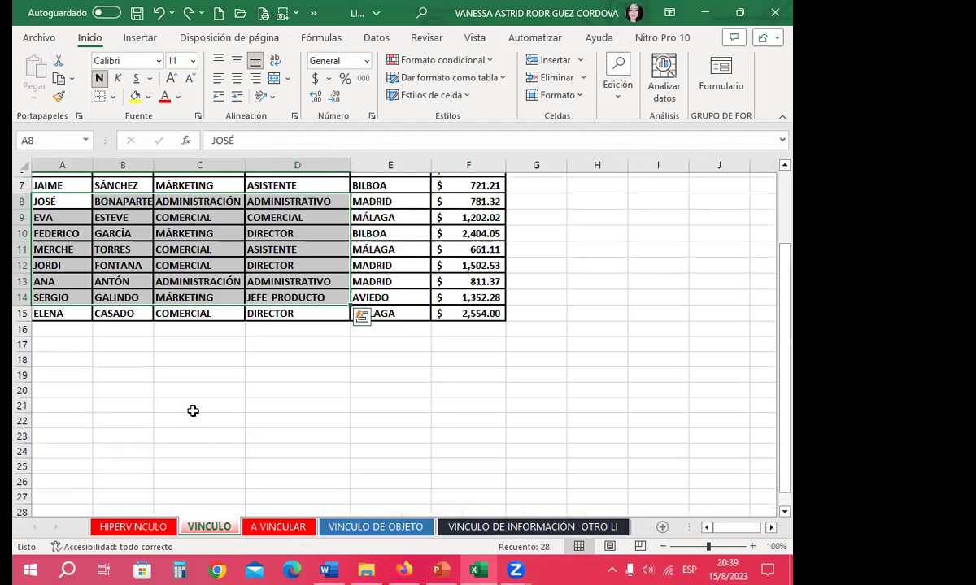
scroll(193, 391, up, 2)
click(179, 341)
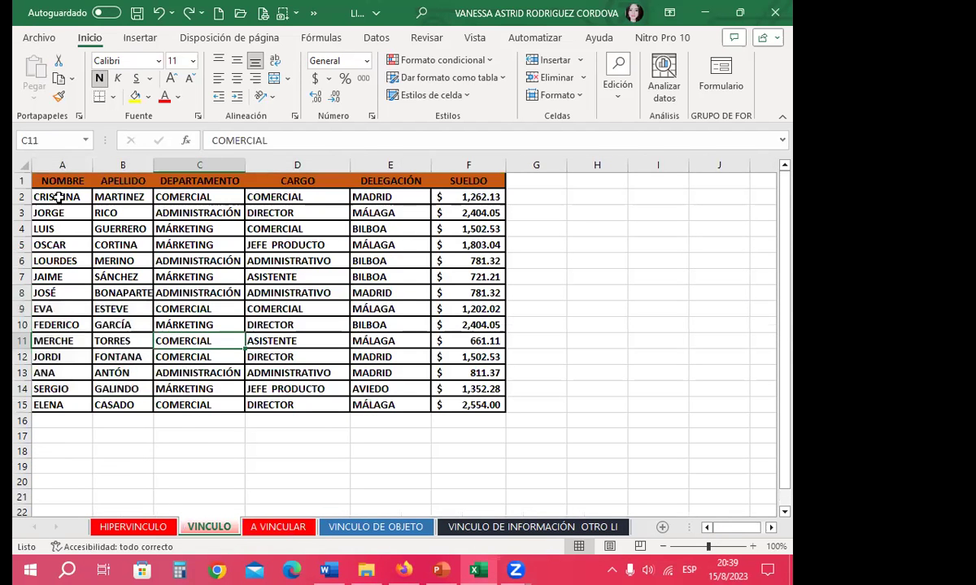
drag(47, 173, 466, 404)
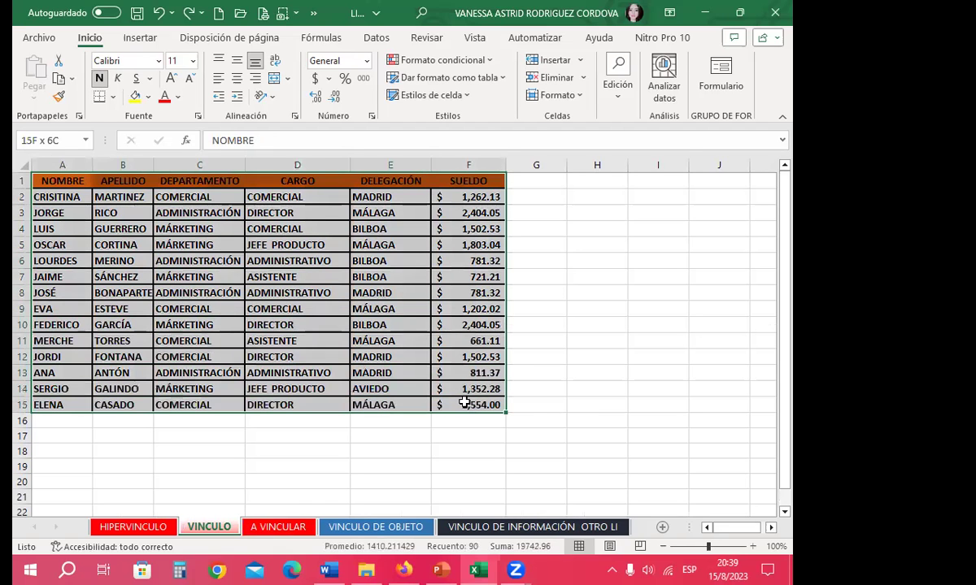
click(58, 78)
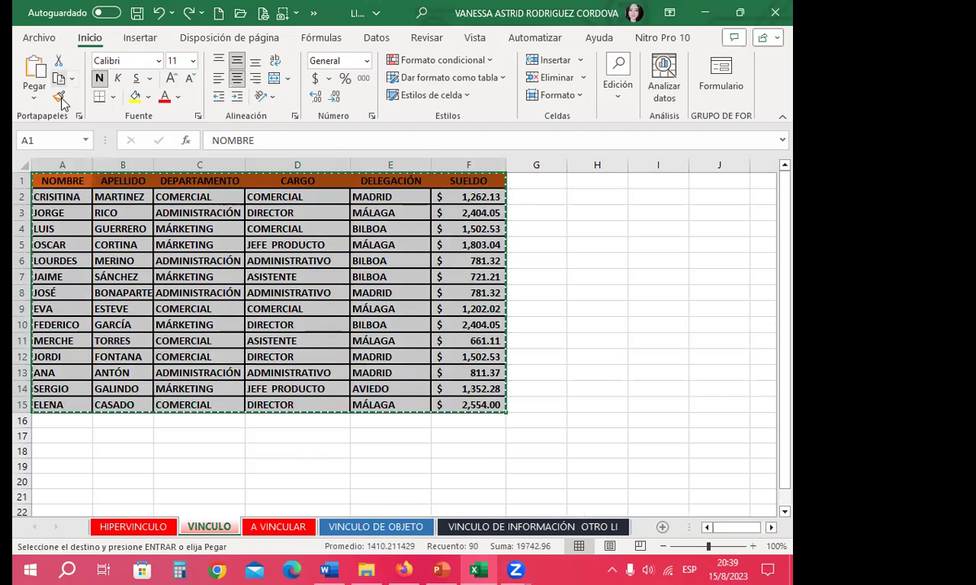
Paste the table as links into D27:I41 on A VINCULAR
click(271, 527)
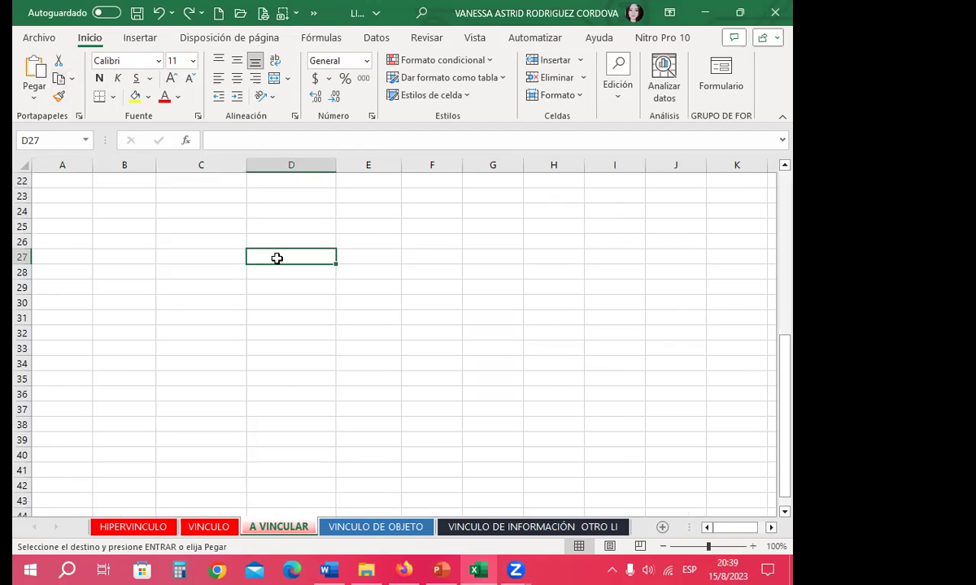
click(36, 100)
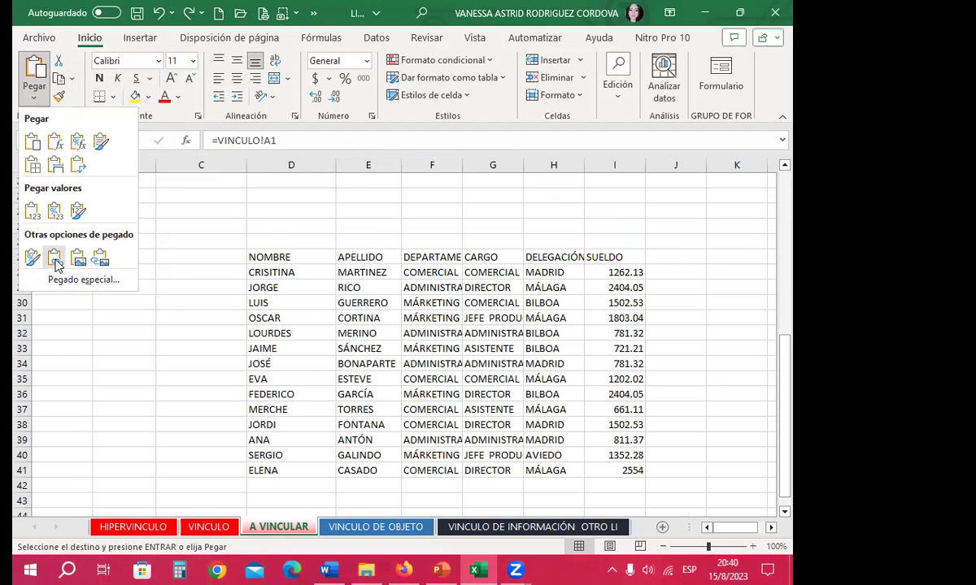
click(55, 264)
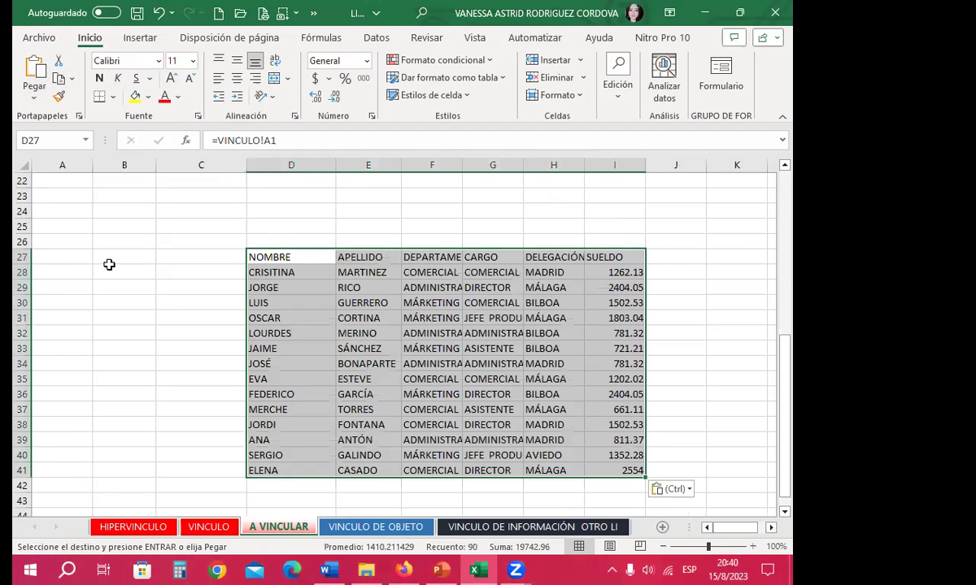
scroll(81, 260, up, 7)
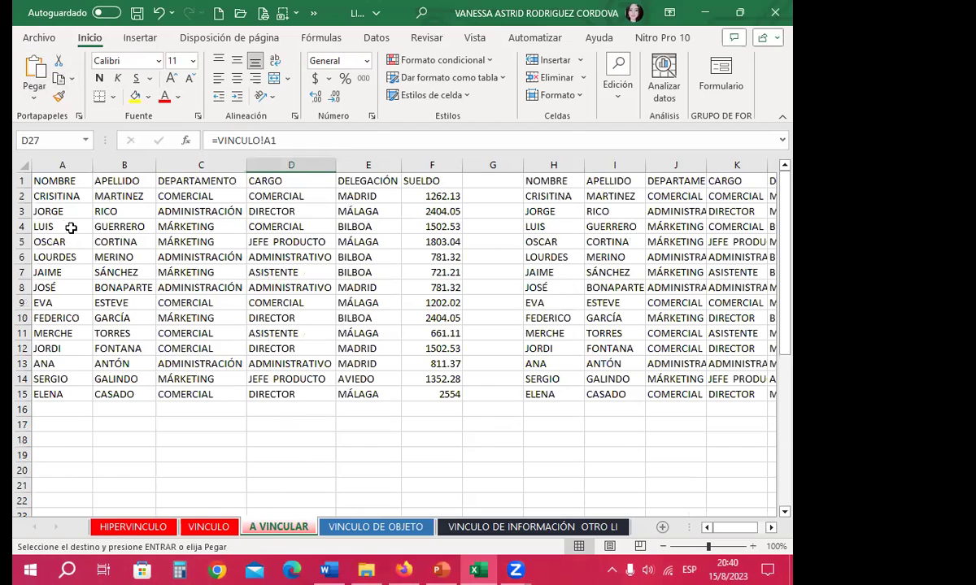
click(57, 183)
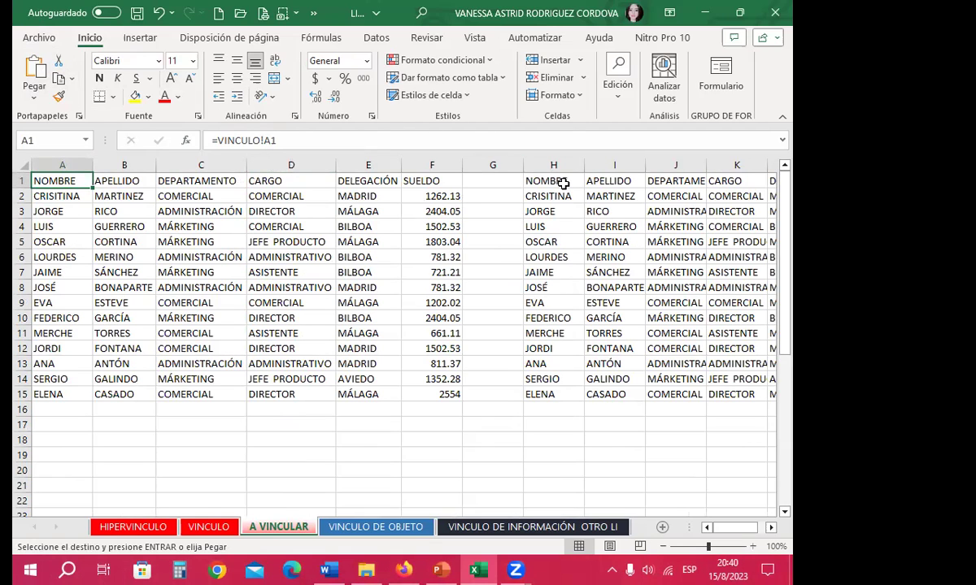
click(537, 182)
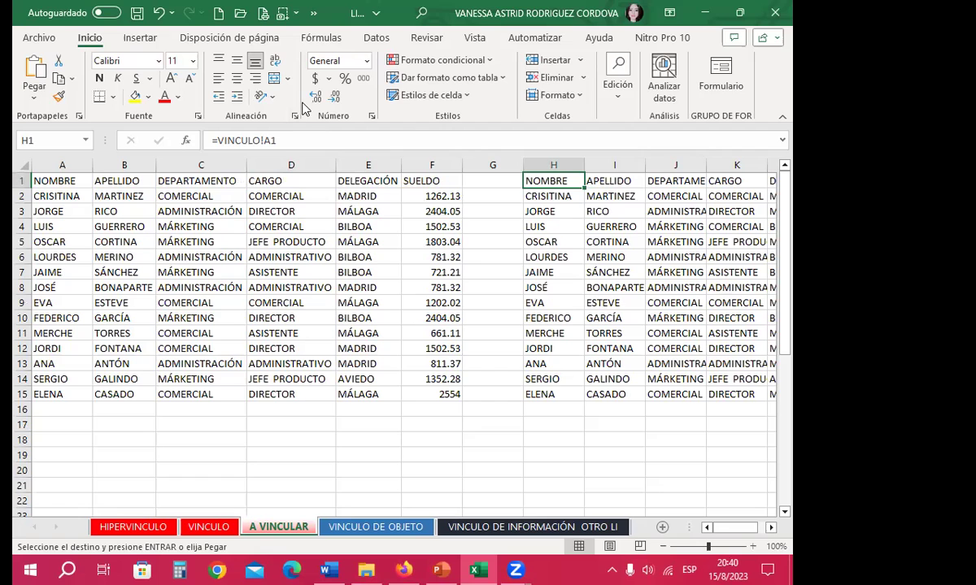
scroll(382, 276, down, 5)
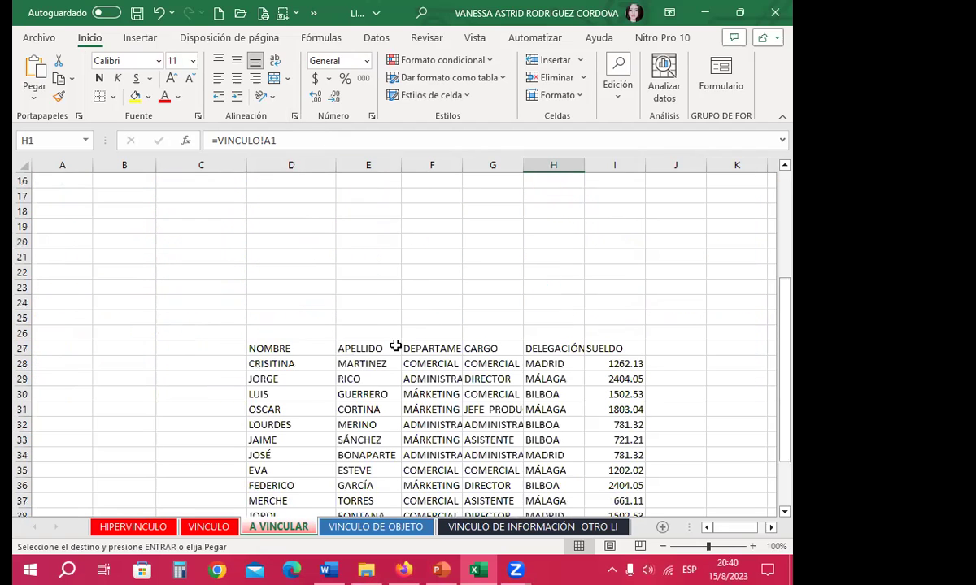
click(270, 347)
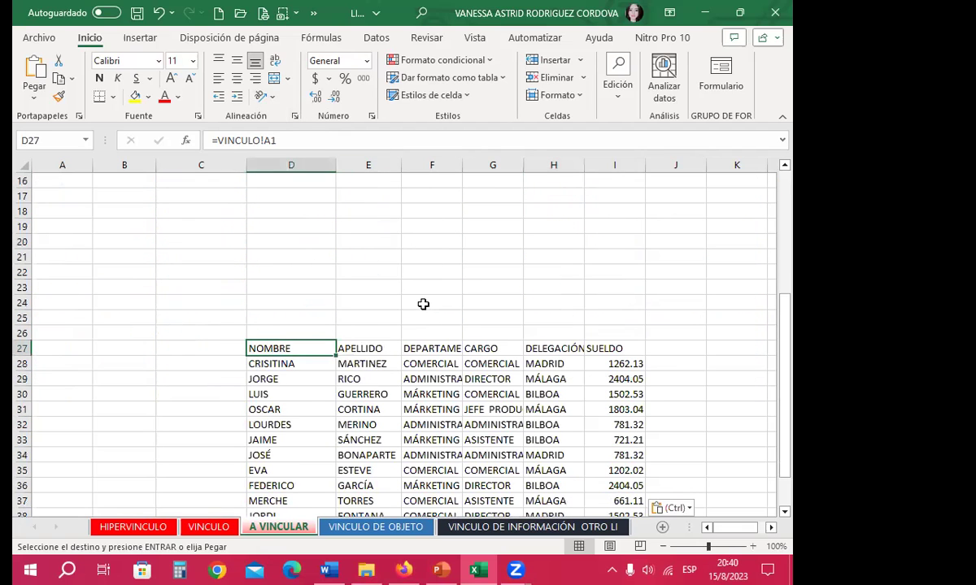
scroll(417, 305, up, 3)
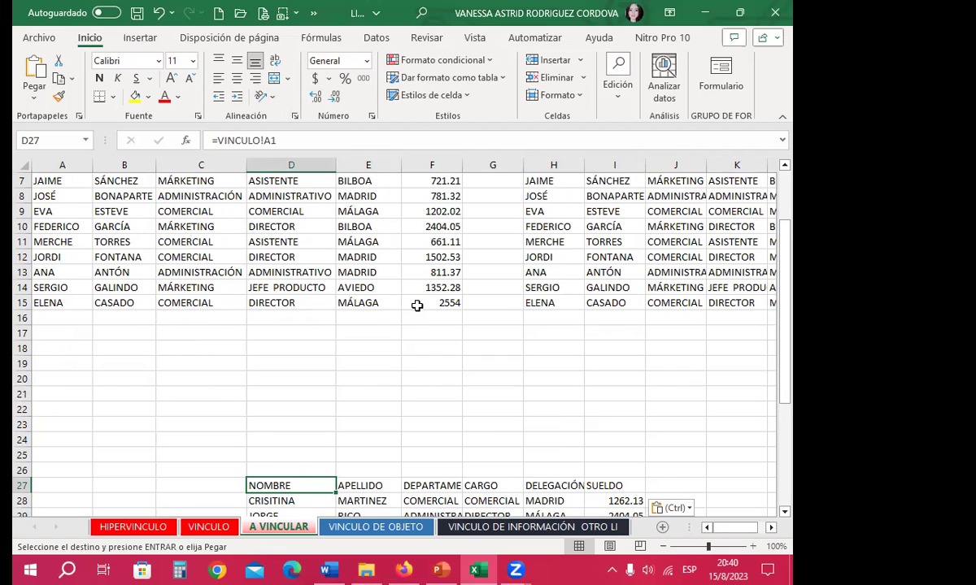
scroll(382, 260, up, 2)
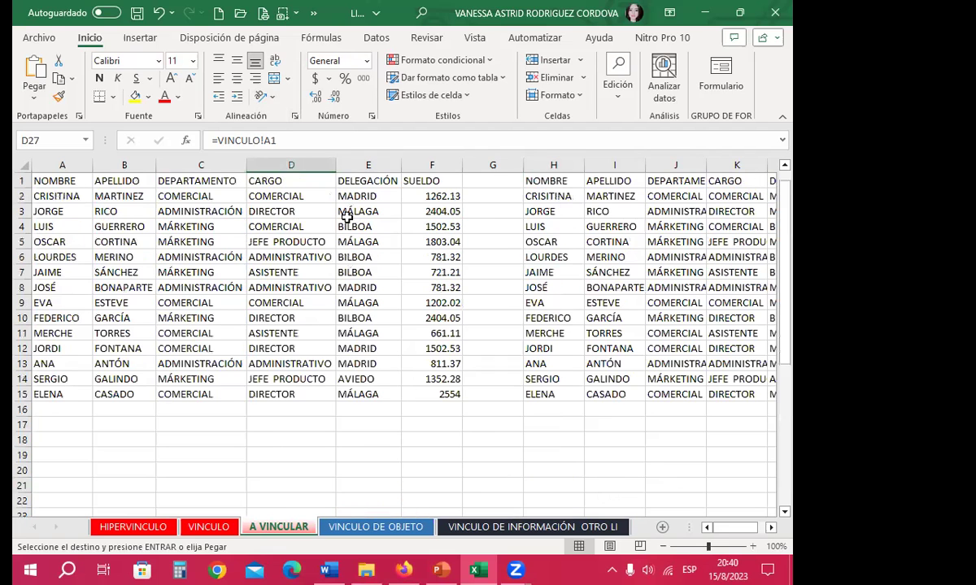
click(284, 176)
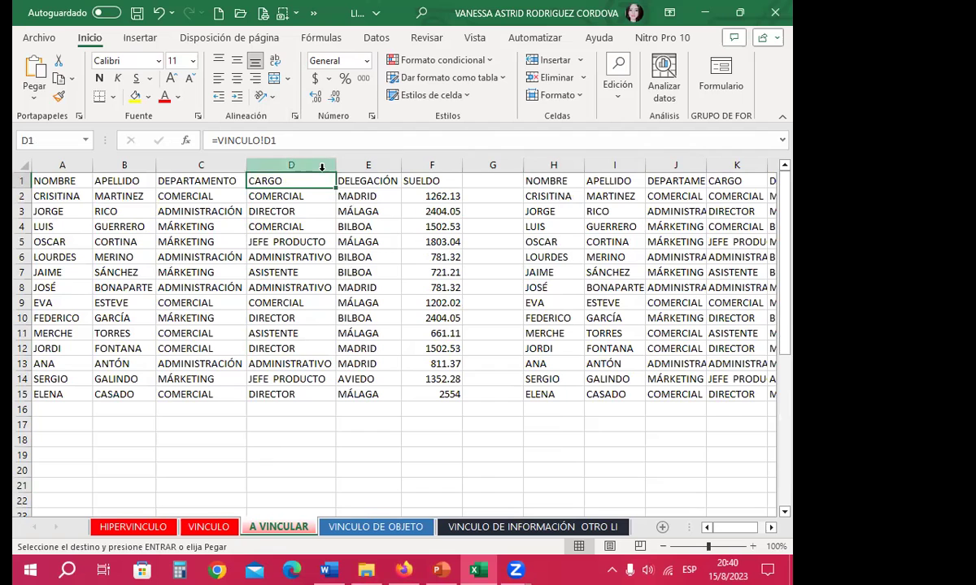
scroll(462, 383, down, 3)
scroll(462, 383, down, 2)
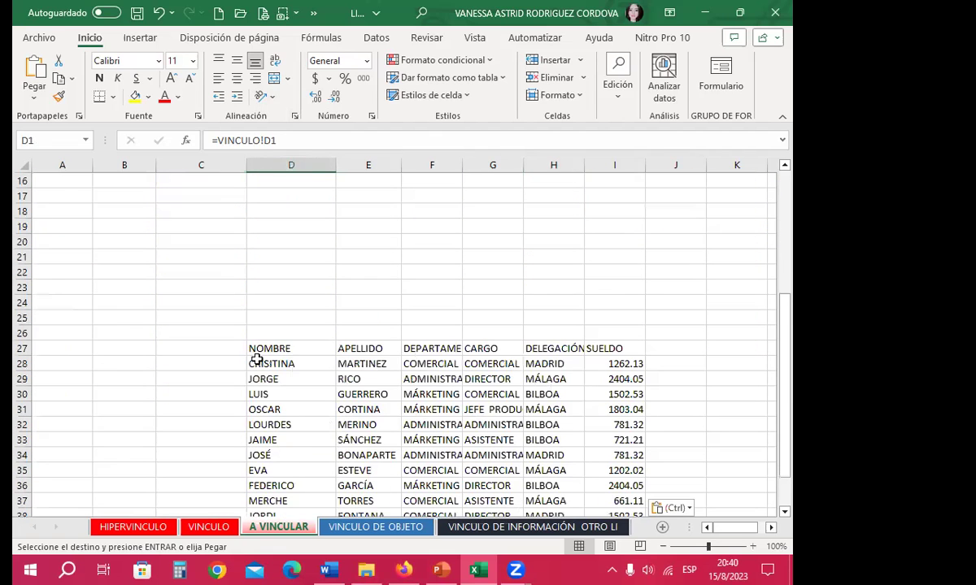
click(257, 334)
click(257, 350)
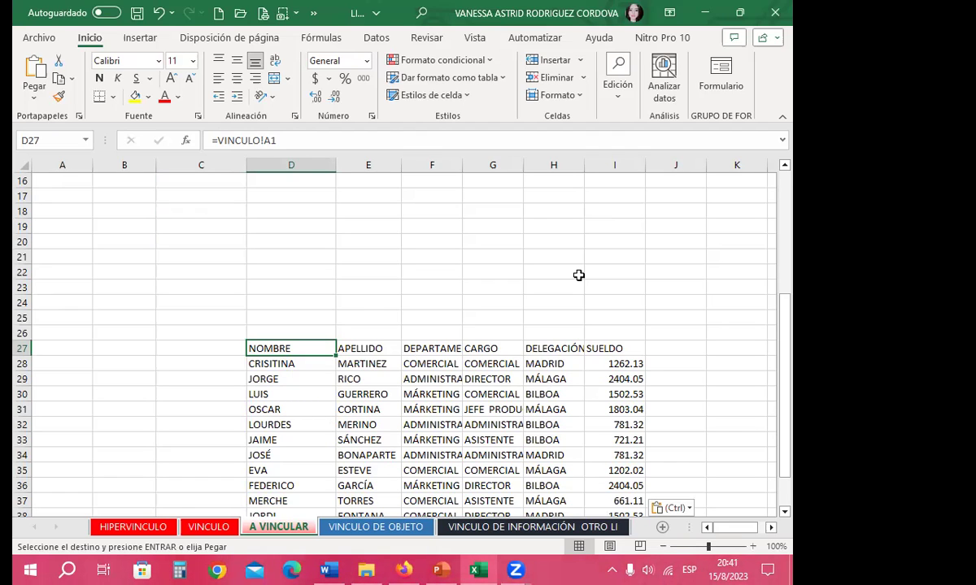
scroll(571, 279, down, 3)
click(283, 348)
click(381, 347)
click(443, 361)
click(500, 363)
click(573, 365)
click(614, 379)
scroll(382, 353, up, 1)
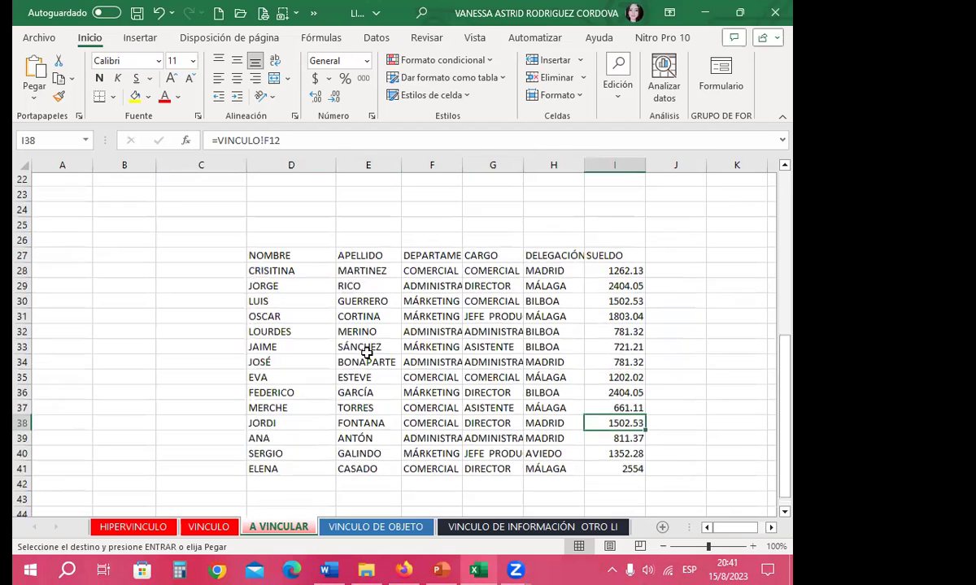
click(368, 309)
scroll(370, 309, up, 4)
scroll(369, 309, up, 3)
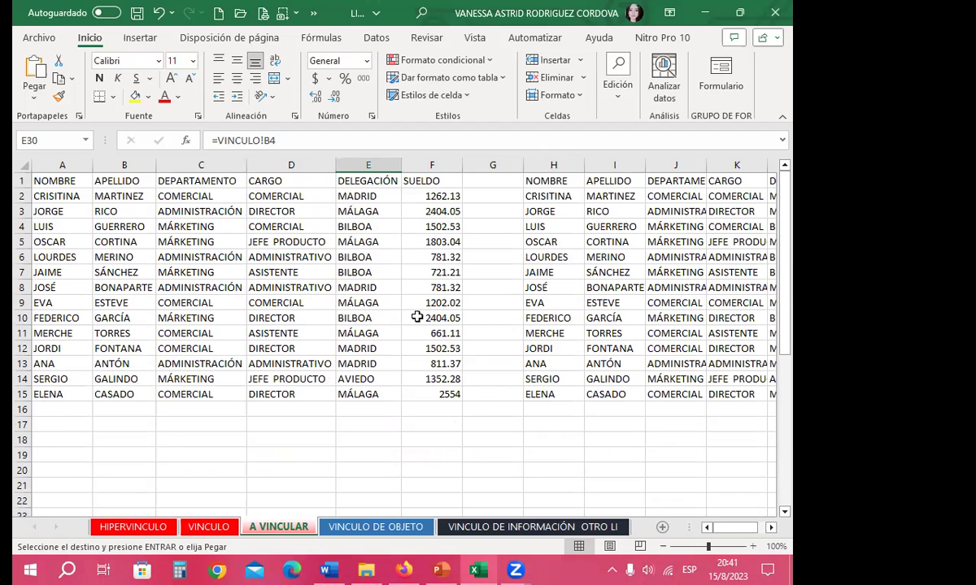
scroll(439, 321, down, 4)
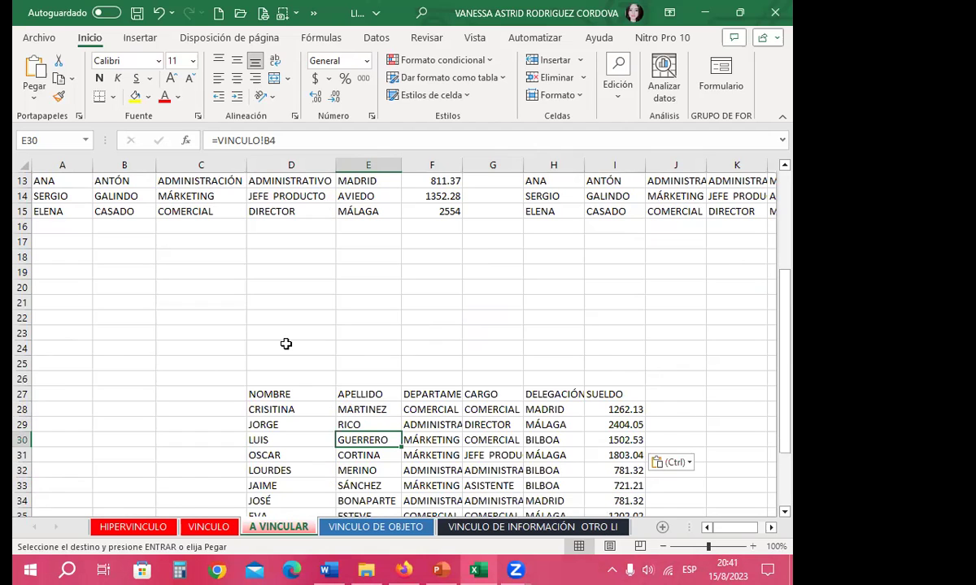
scroll(286, 344, down, 2)
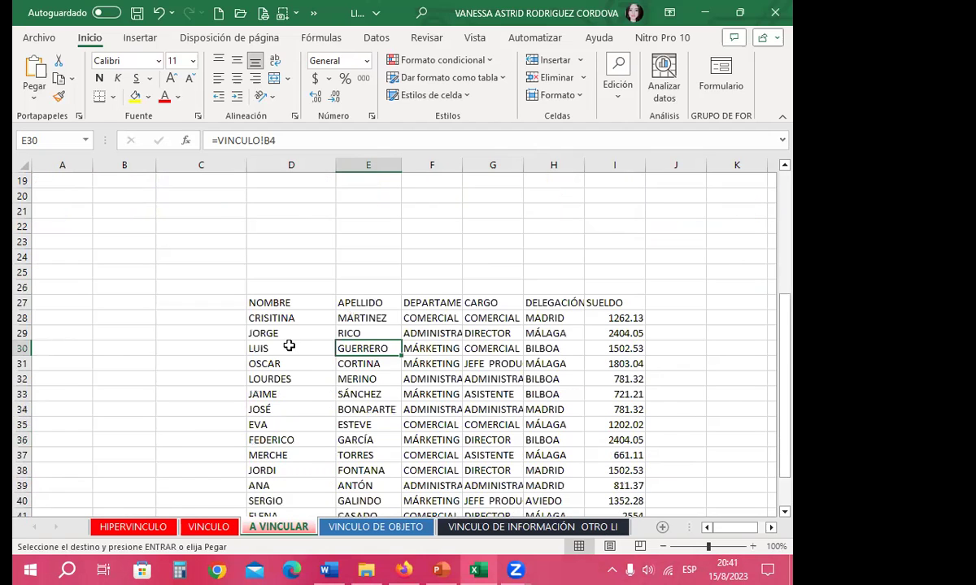
click(290, 303)
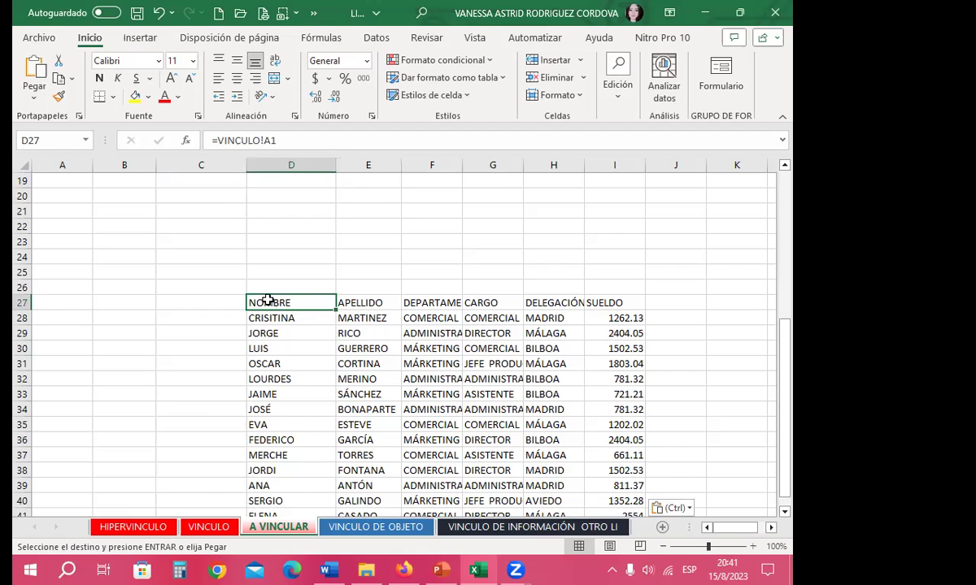
scroll(309, 302, down, 3)
click(307, 302)
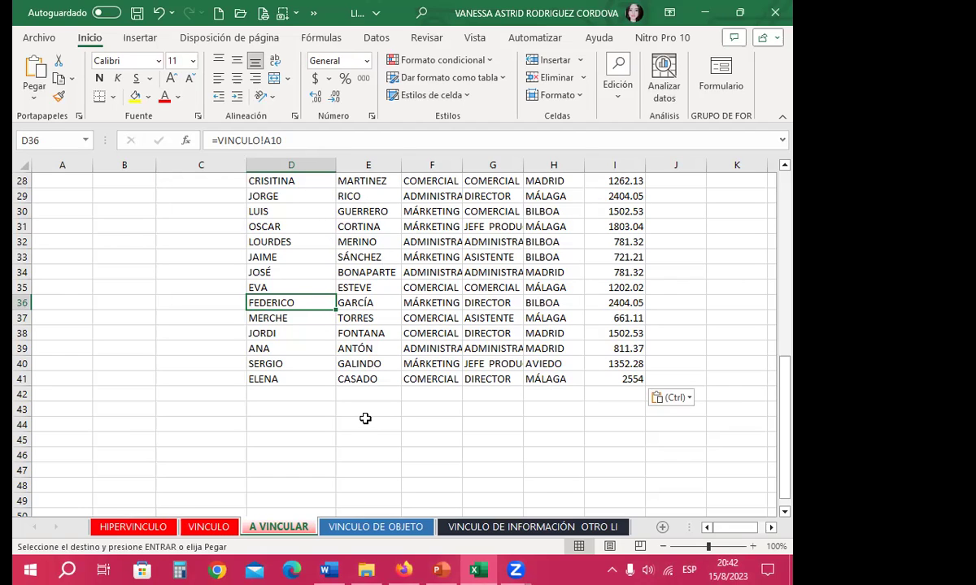
scroll(357, 406, up, 3)
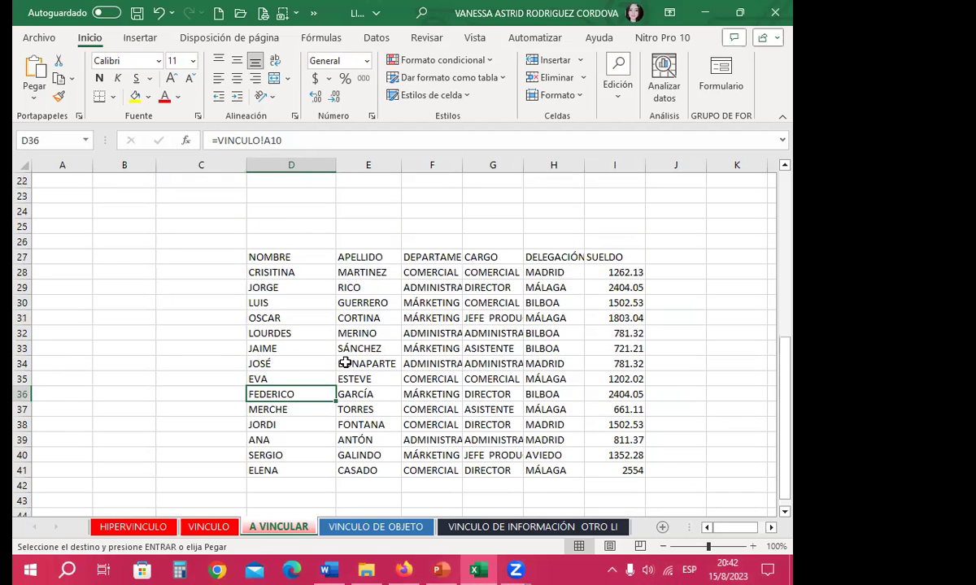
scroll(342, 353, up, 1)
scroll(342, 344, up, 2)
scroll(343, 343, up, 3)
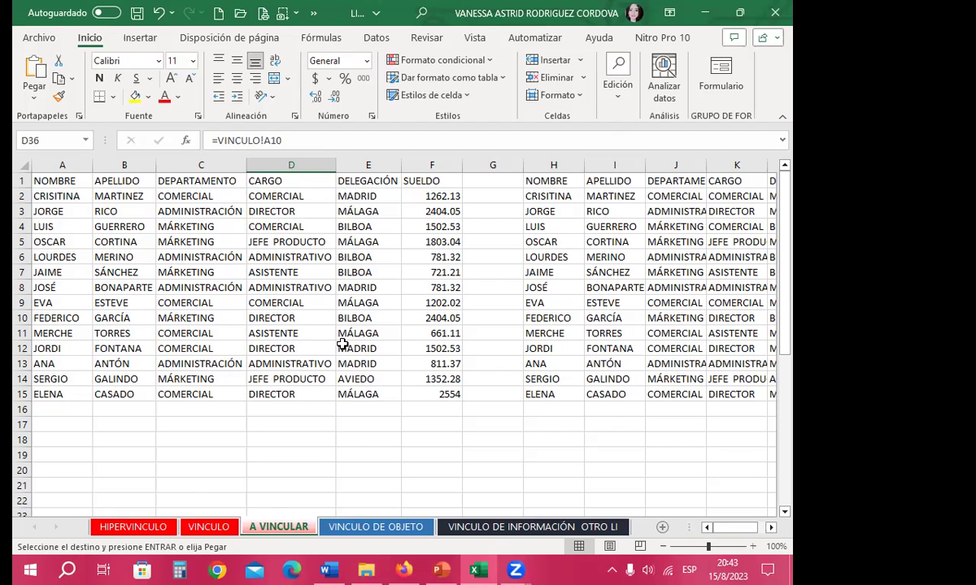
Inspect the linked salary 1352.28 in F14 and glance over the HIPERVINCULO sheet
click(411, 379)
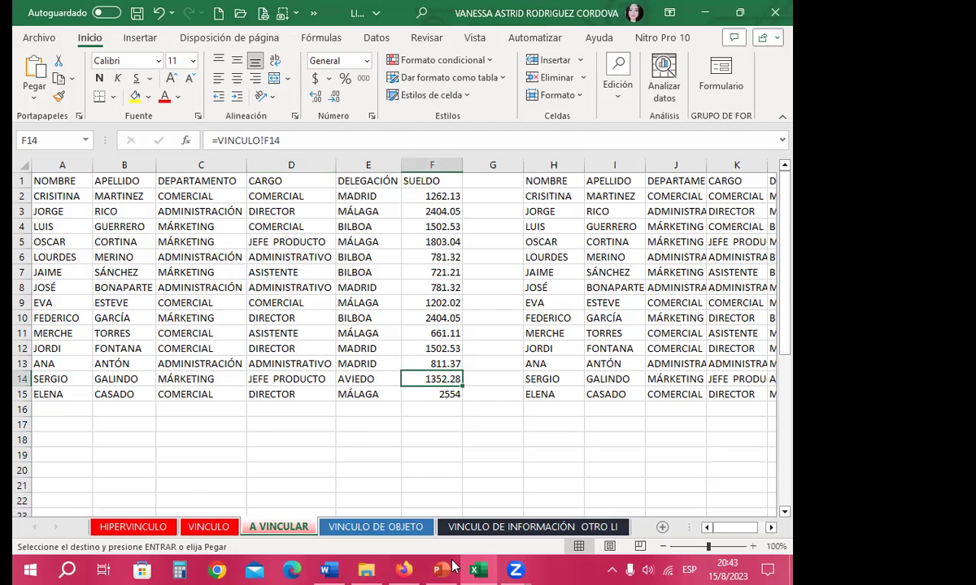
click(122, 525)
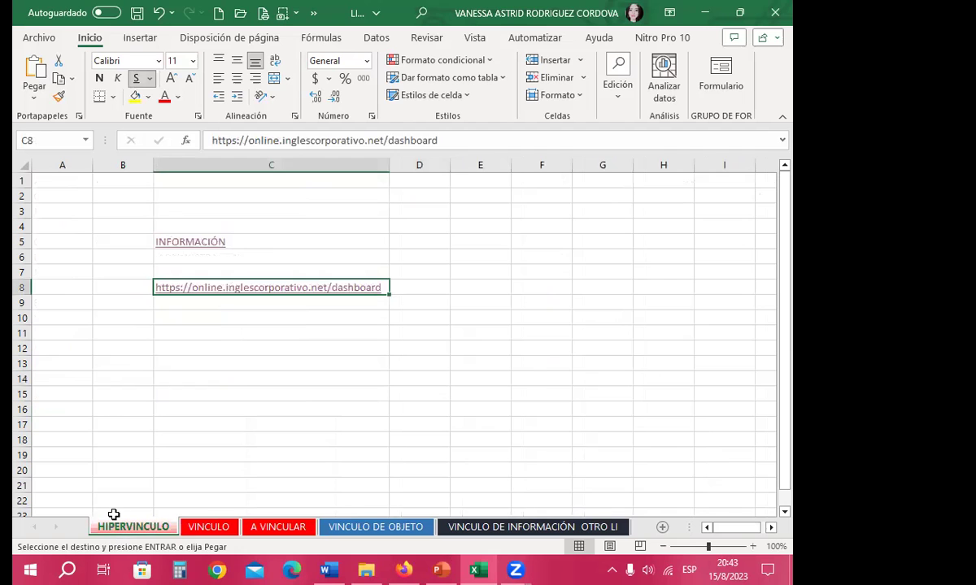
click(235, 376)
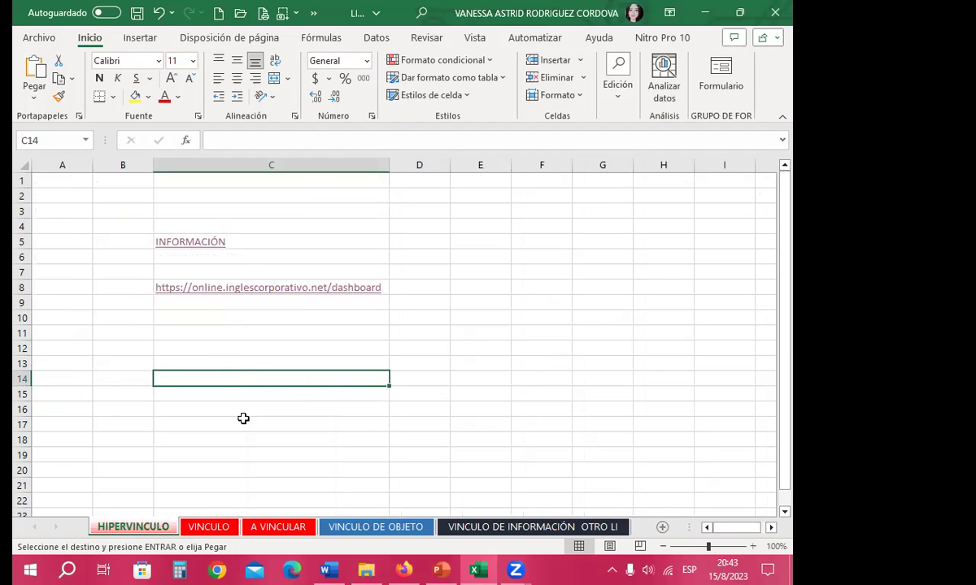
key(ctrl+Page_Down)
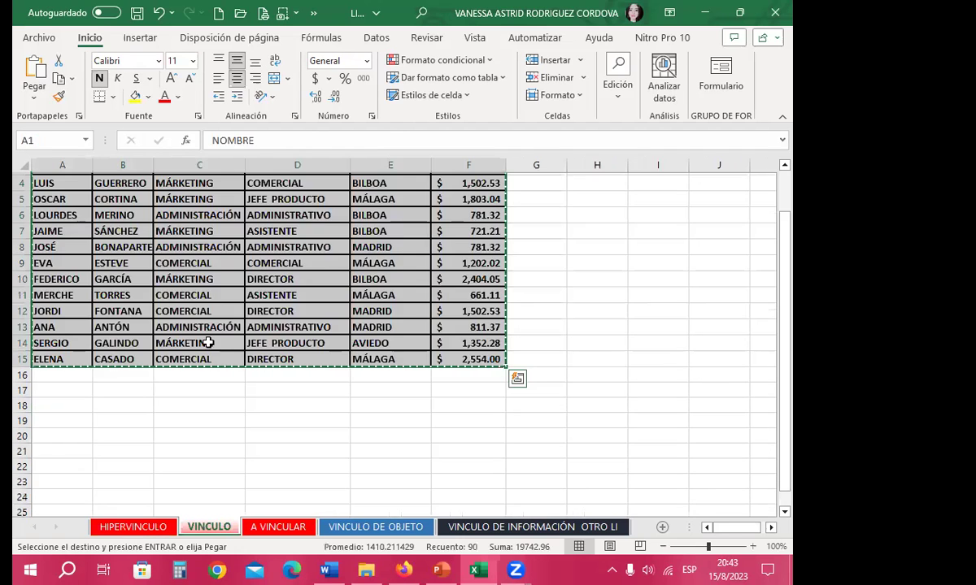
Enter =HIPERVINCULO!C12 in D20 on VINCULO, showing 0, then return to HIPERVINCULO
scroll(244, 374, down, 2)
click(265, 389)
text(=)
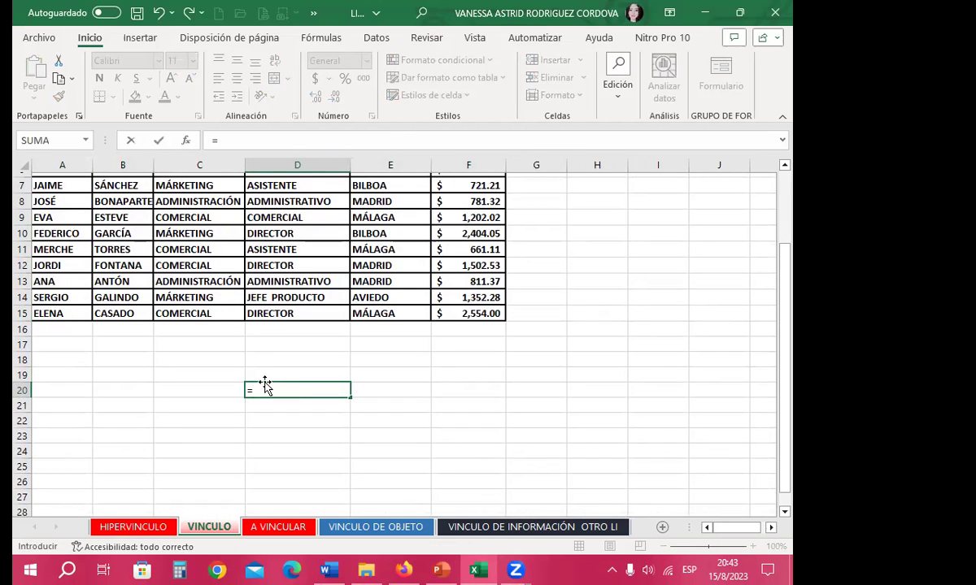
click(138, 525)
click(172, 349)
key(Return)
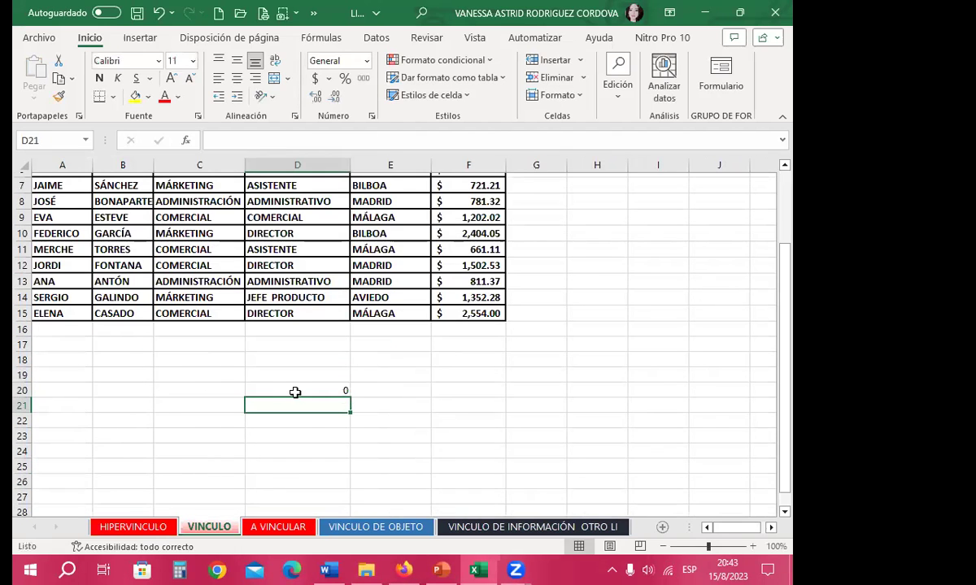
click(289, 390)
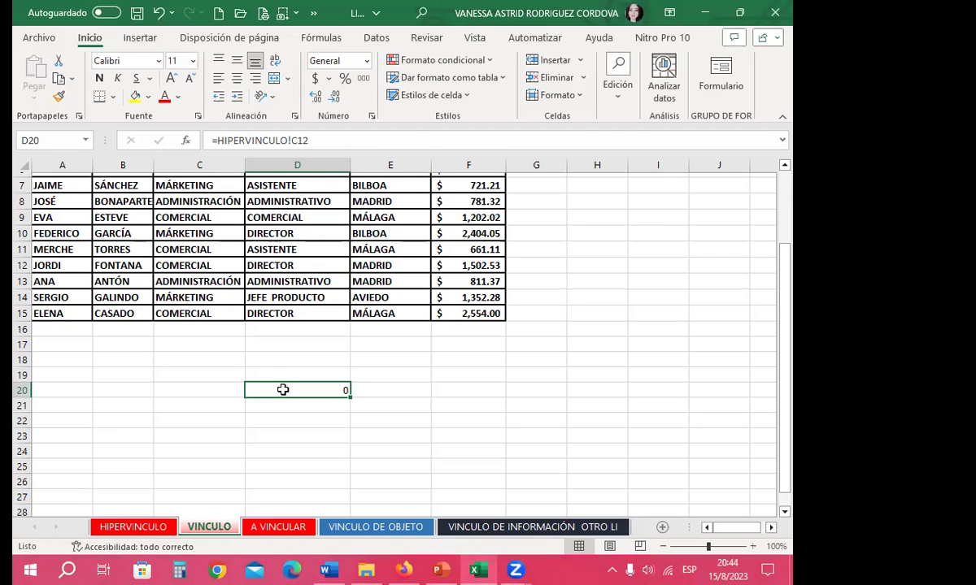
click(142, 522)
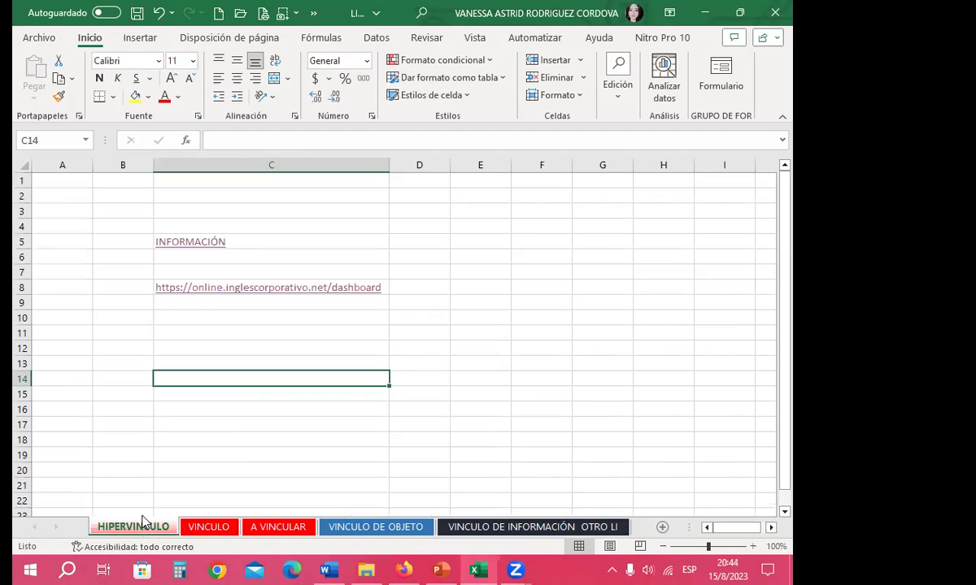
Select row 14 on HIPERVINCULO, then return to VINCULO where D21 holds =HIPERVINCULO!C12
click(22, 379)
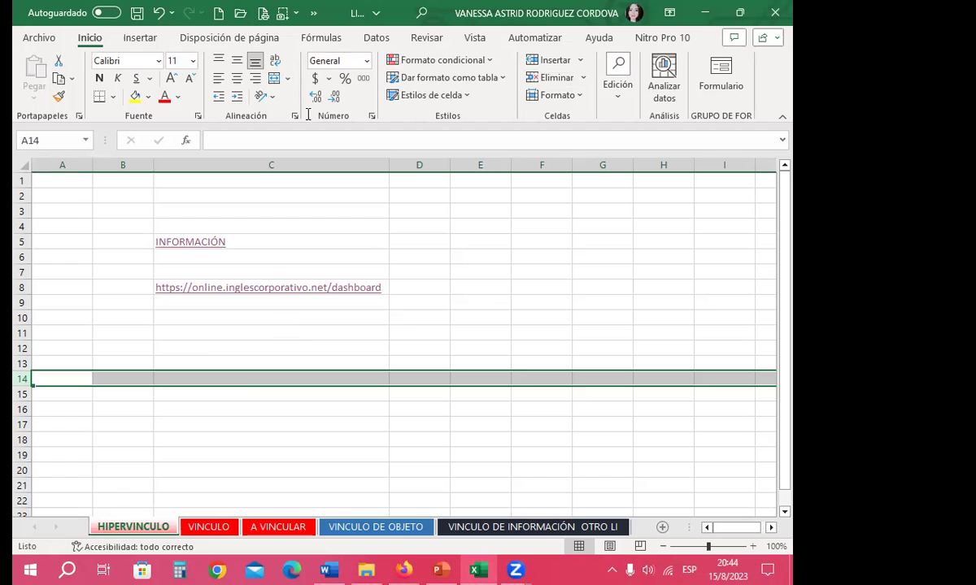
click(208, 527)
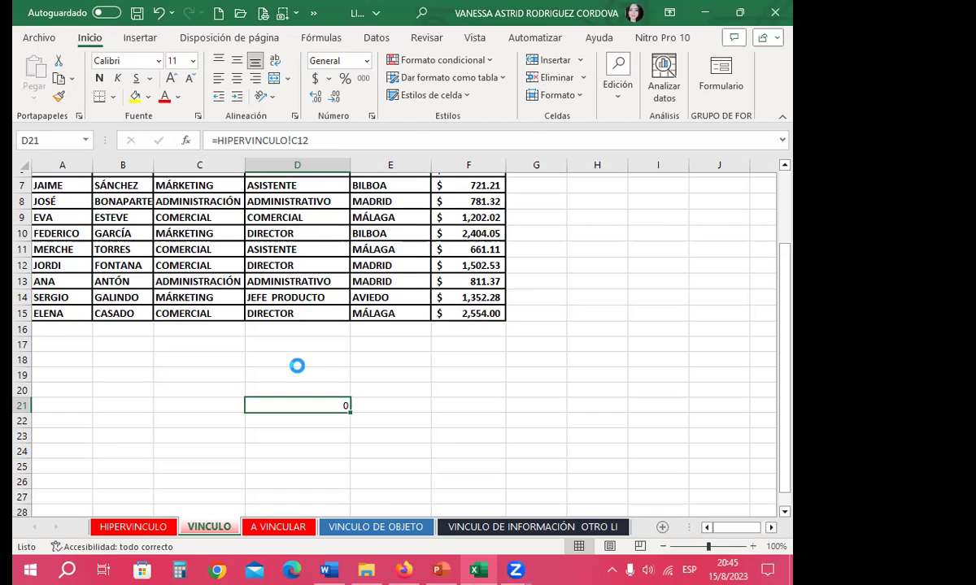
Delete the test link formula from D21 and move to the VINCULO DE OBJETO sheet
key(Delete)
key(Up)
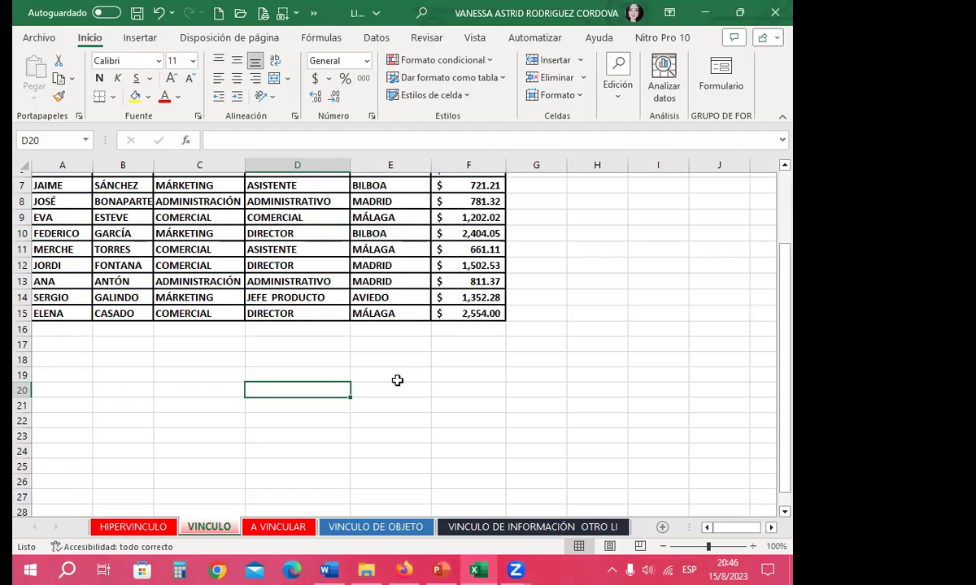
click(367, 527)
click(524, 303)
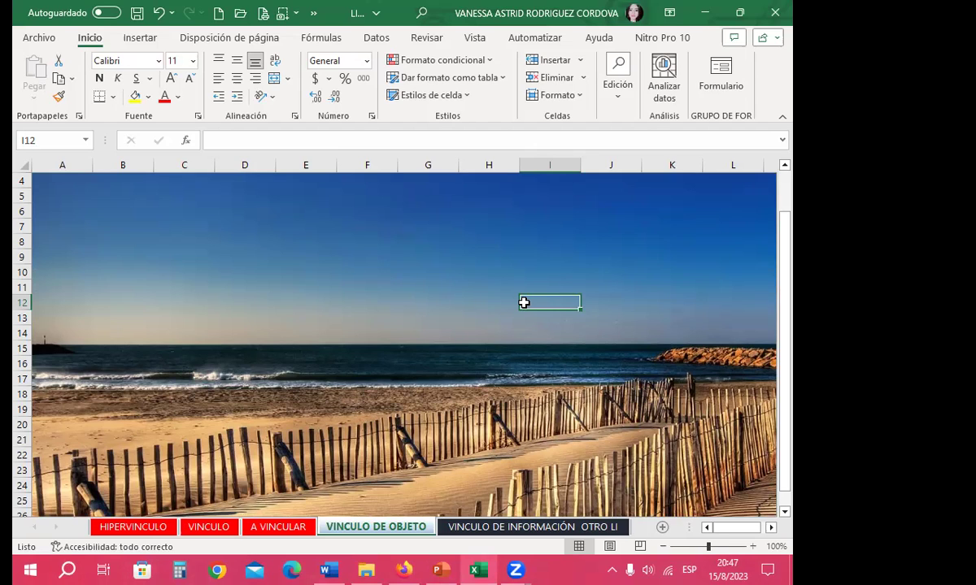
click(97, 318)
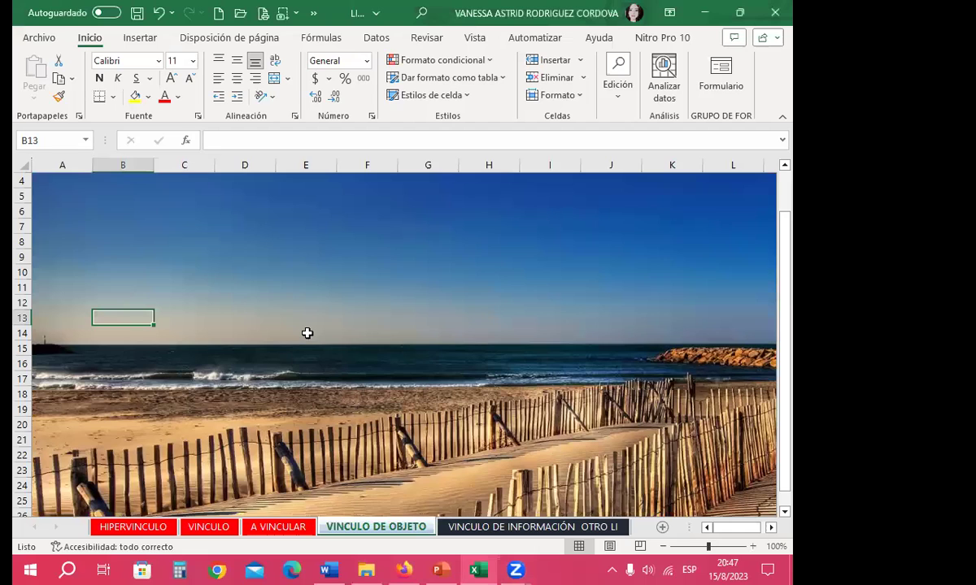
click(289, 307)
click(266, 314)
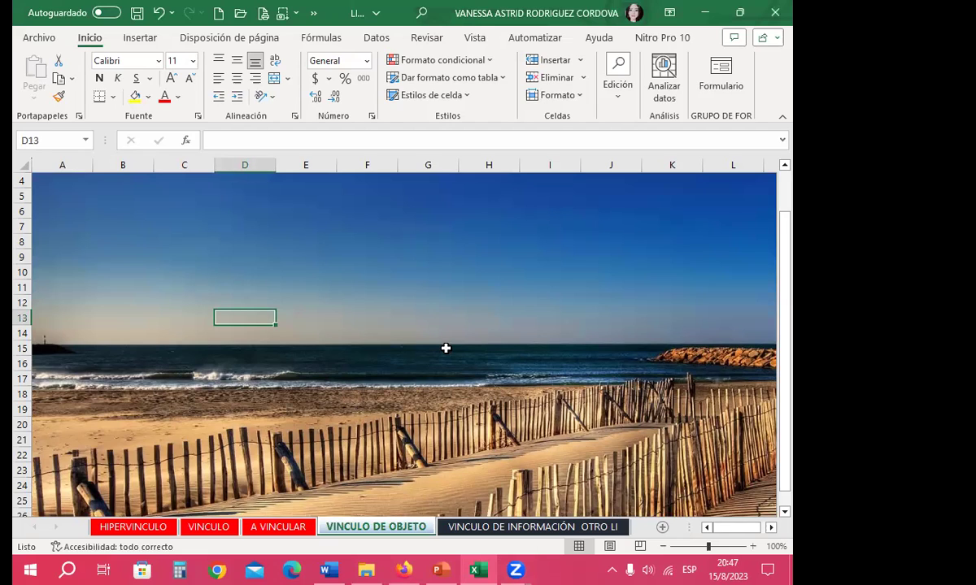
Start inserting an object created from an existing file, browsing for the file
click(141, 40)
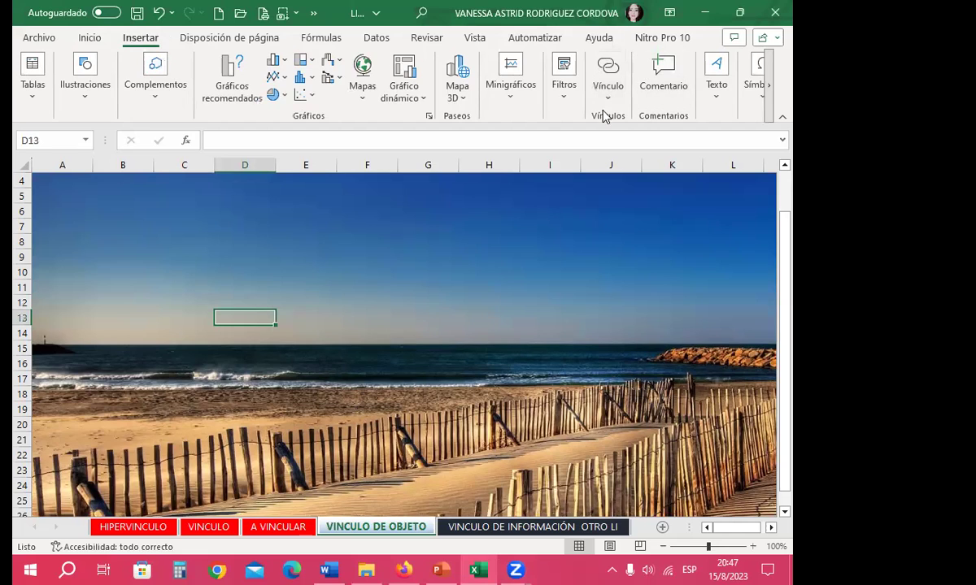
click(716, 91)
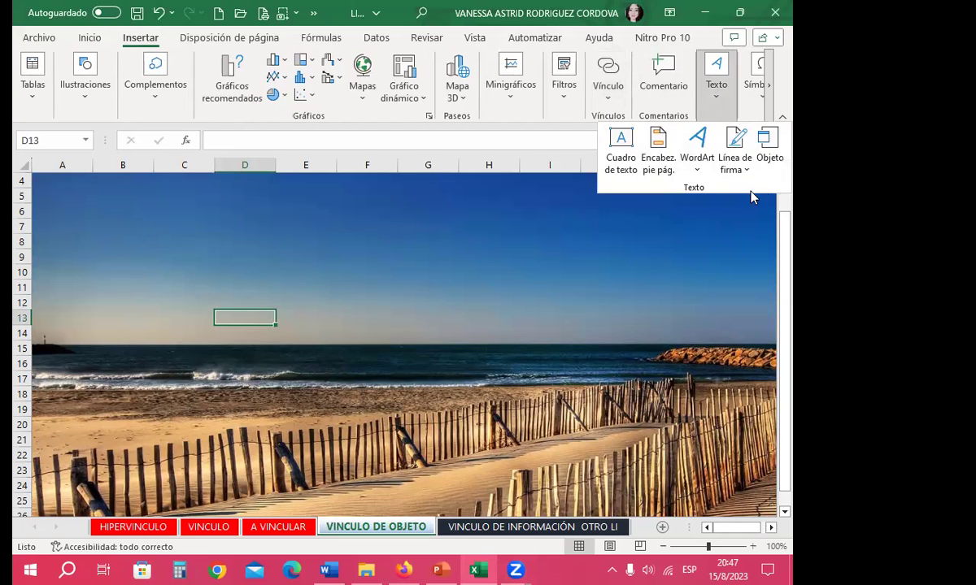
click(769, 145)
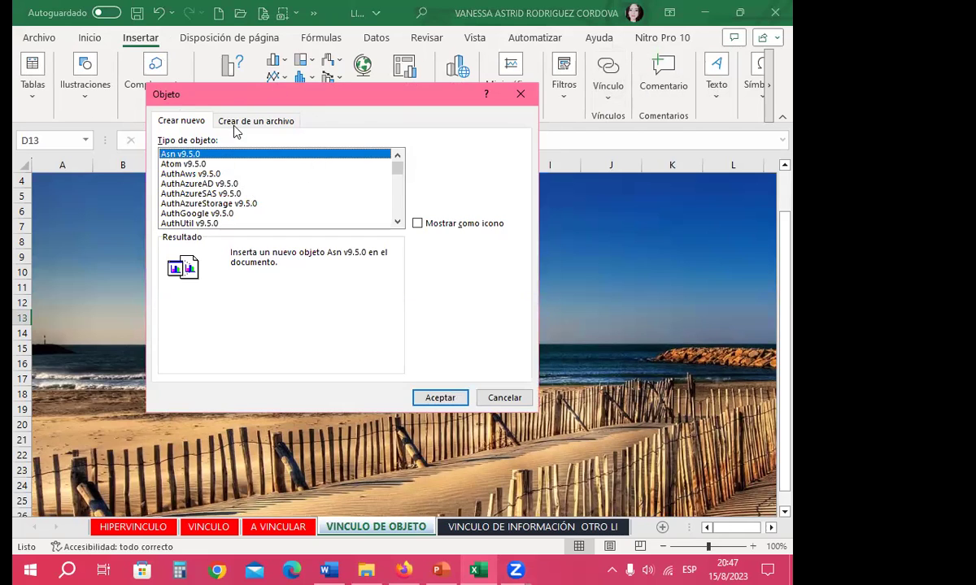
click(261, 124)
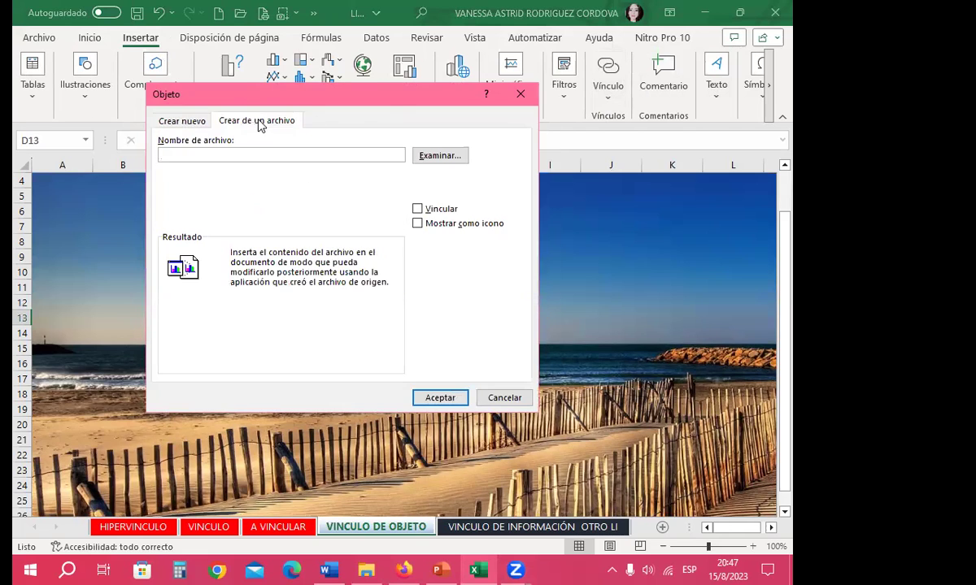
click(439, 154)
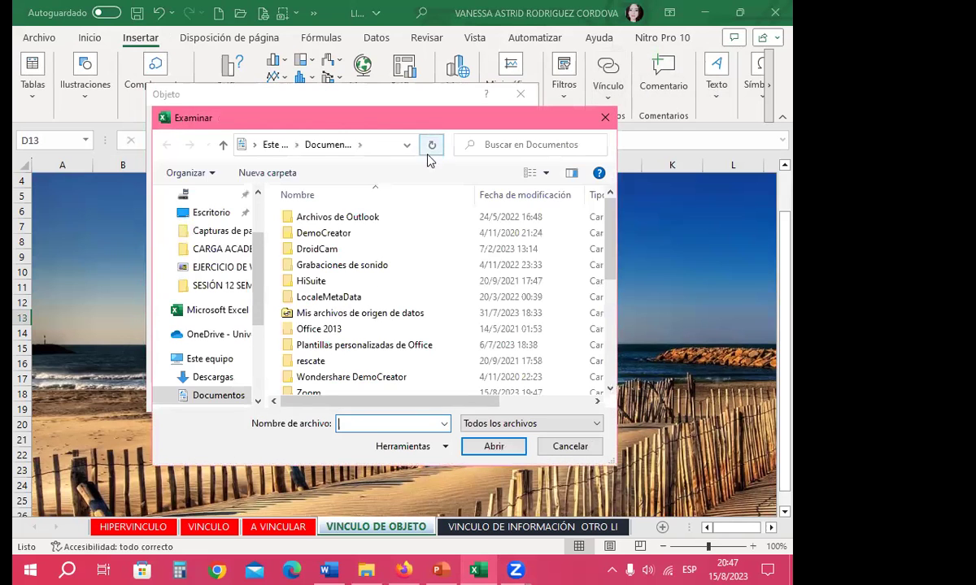
Browse from the Desktop to the EJERCICIO DE VINCULO folder and choose TEMA SOBRE COREA
click(213, 213)
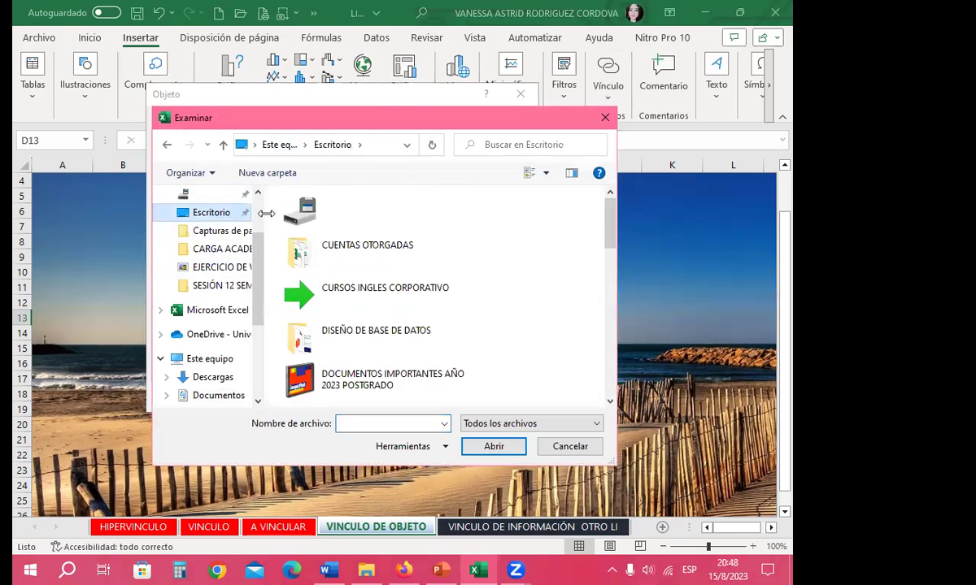
double_click(358, 295)
scroll(341, 243, down, 5)
scroll(339, 268, down, 5)
scroll(338, 292, down, 5)
scroll(357, 321, down, 5)
scroll(362, 330, down, 3)
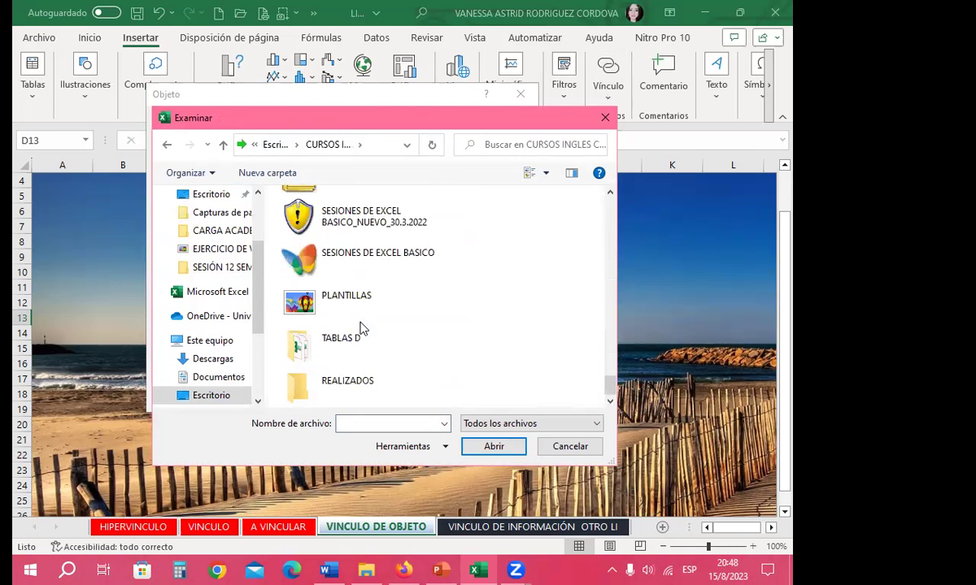
scroll(362, 330, up, 3)
scroll(364, 317, up, 2)
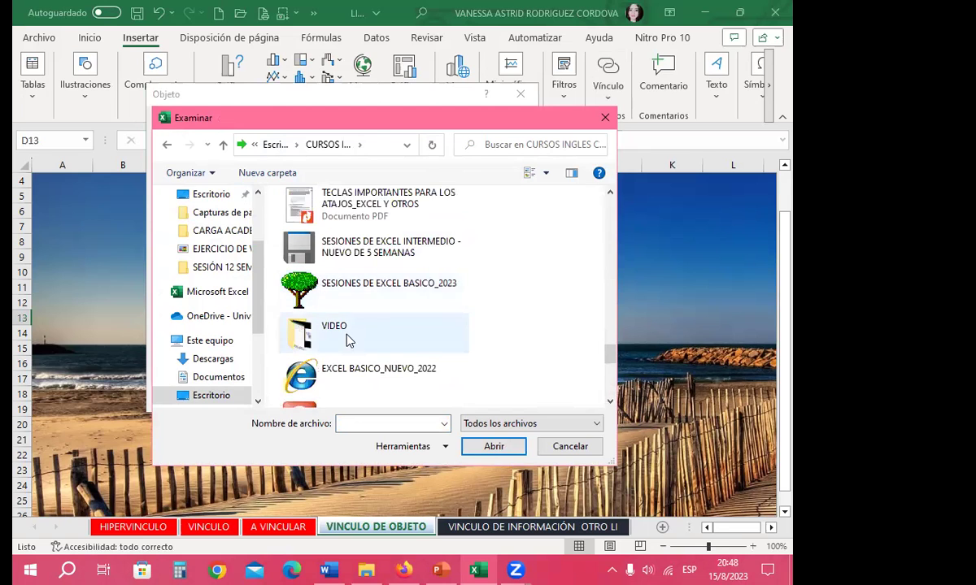
double_click(349, 246)
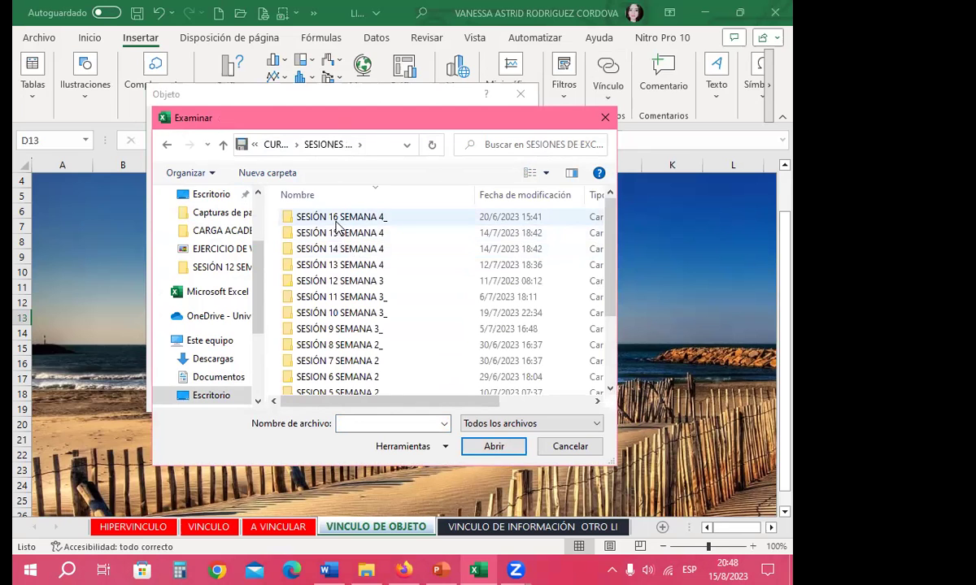
scroll(349, 260, down, 3)
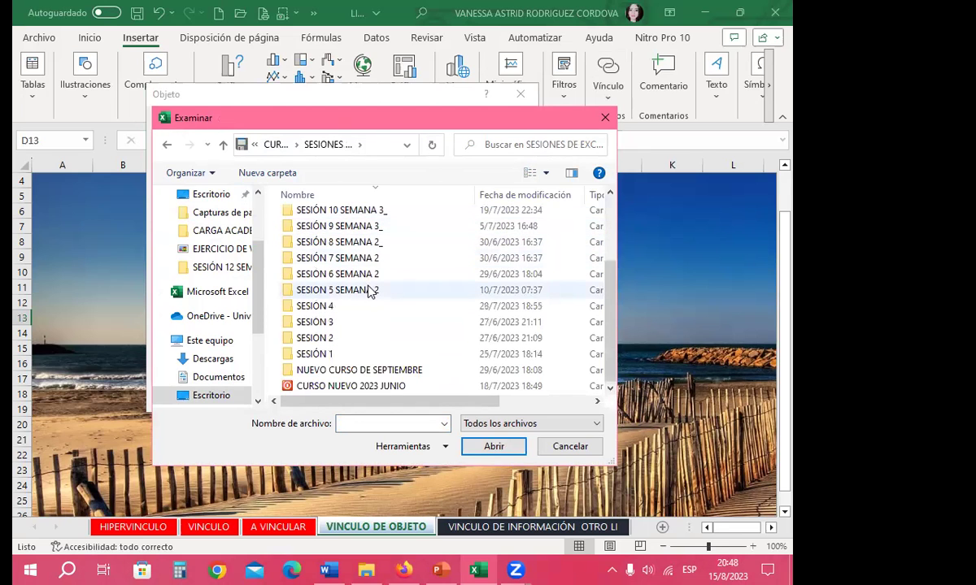
double_click(345, 387)
scroll(346, 349, down, 3)
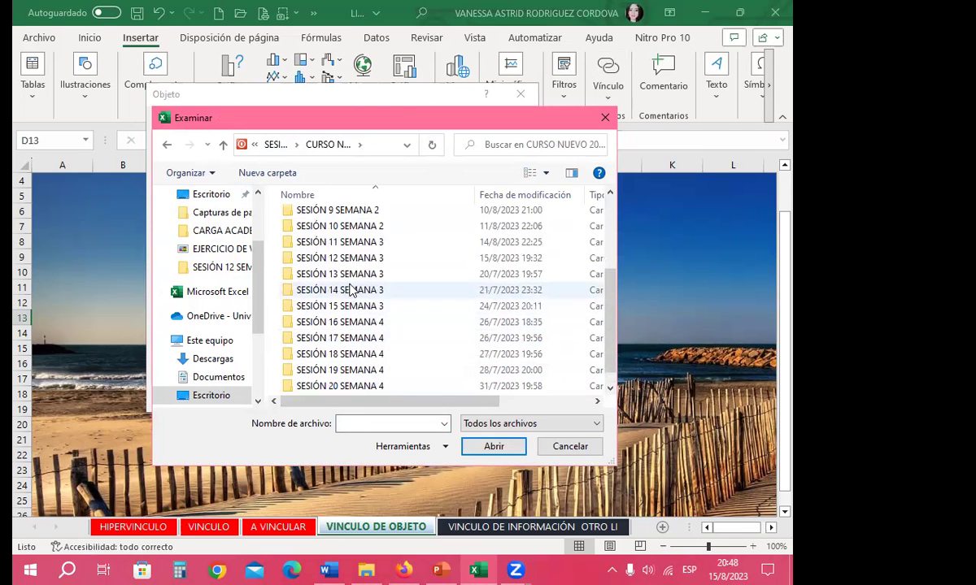
double_click(351, 259)
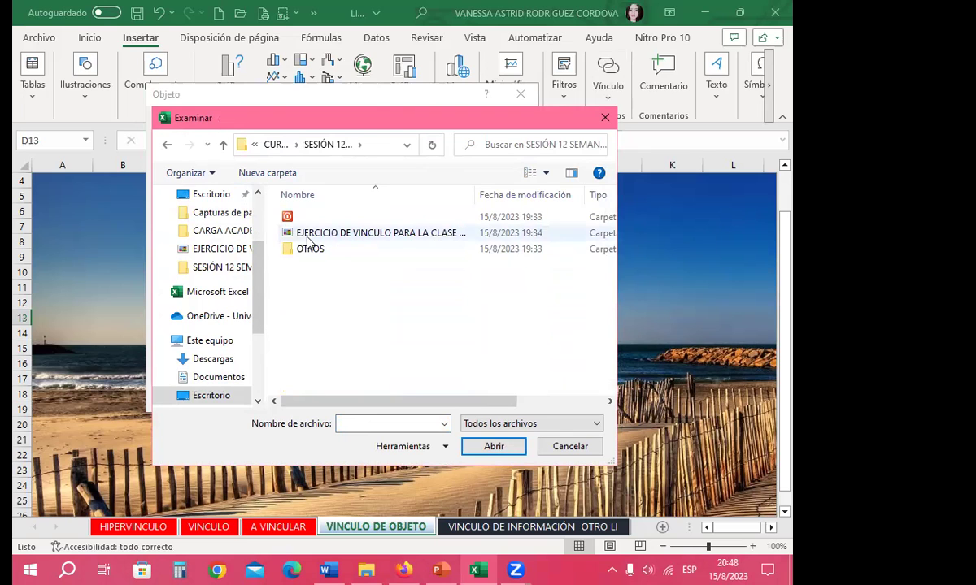
double_click(364, 234)
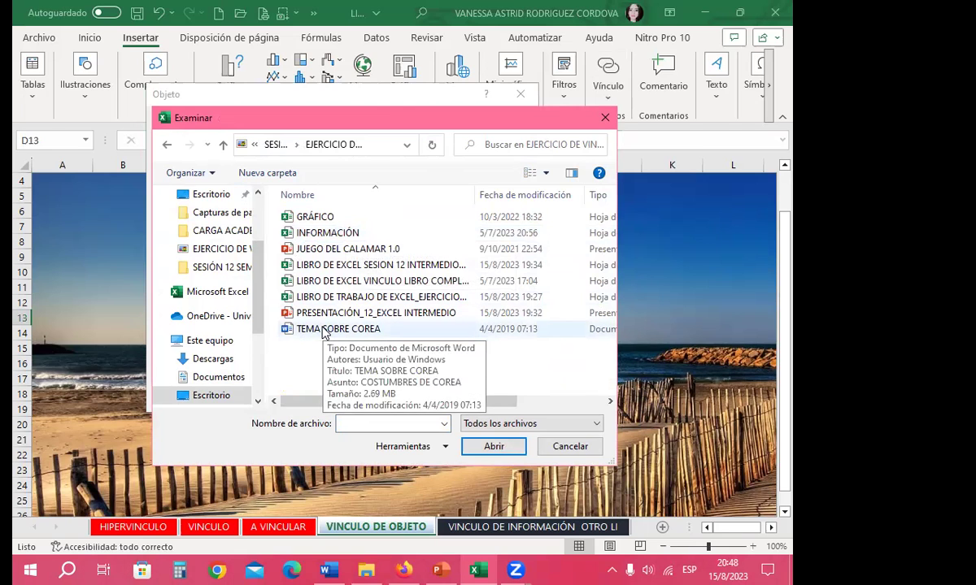
click(324, 332)
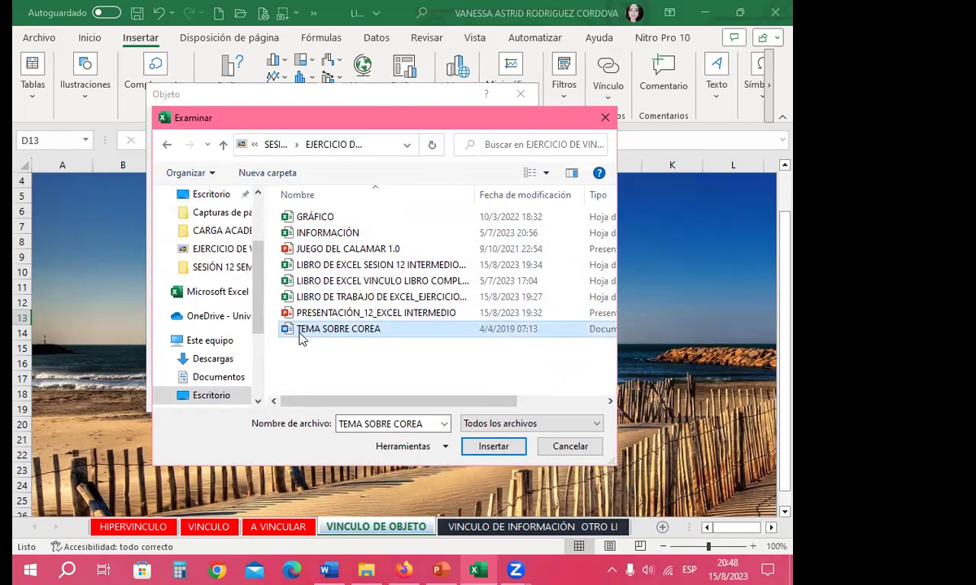
click(494, 446)
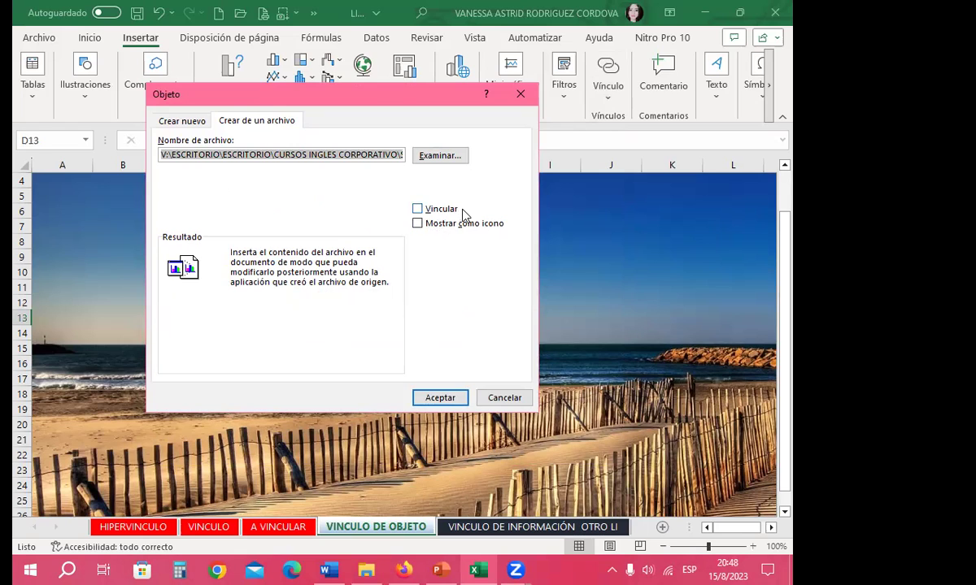
Embed TEMA SOBRE COREA.docx with its default Word icon and move it to columns B–C
click(417, 224)
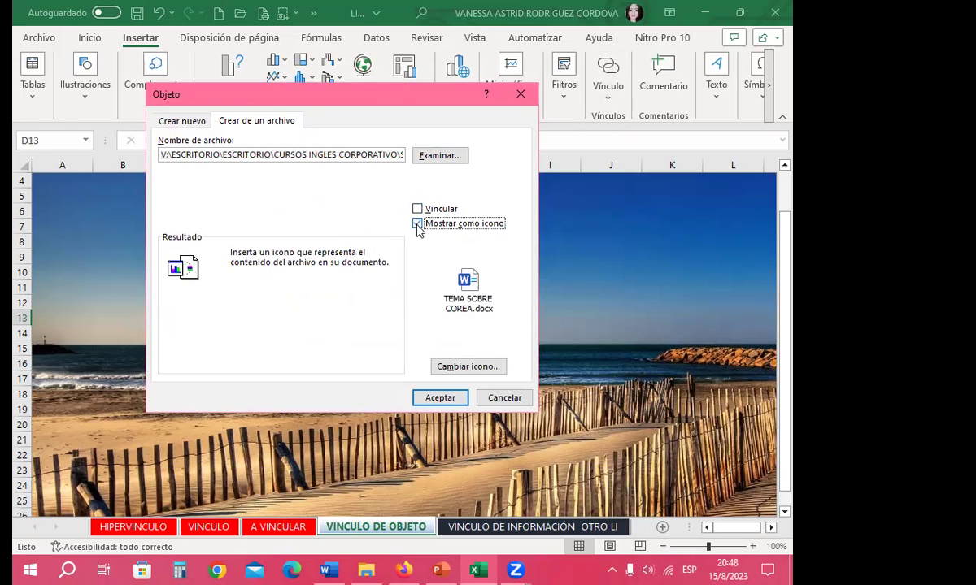
click(470, 366)
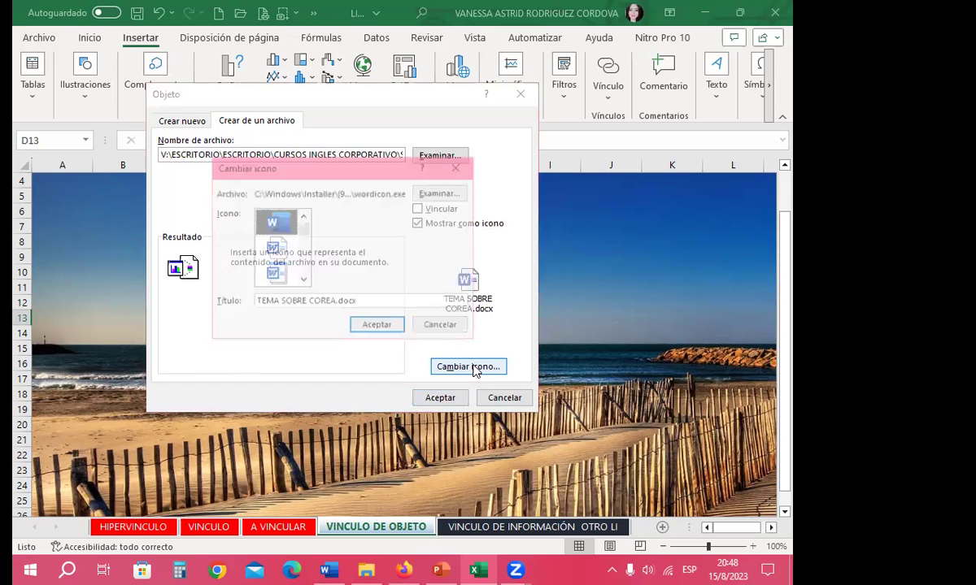
mouse_move(302, 227)
mouse_down()
mouse_move(304, 273)
mouse_move(312, 230)
mouse_up()
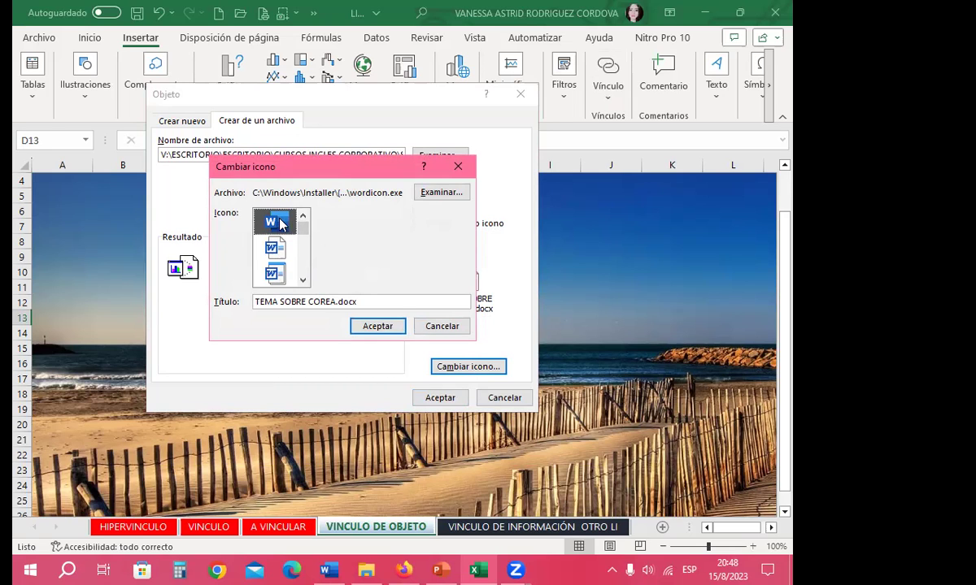
click(379, 324)
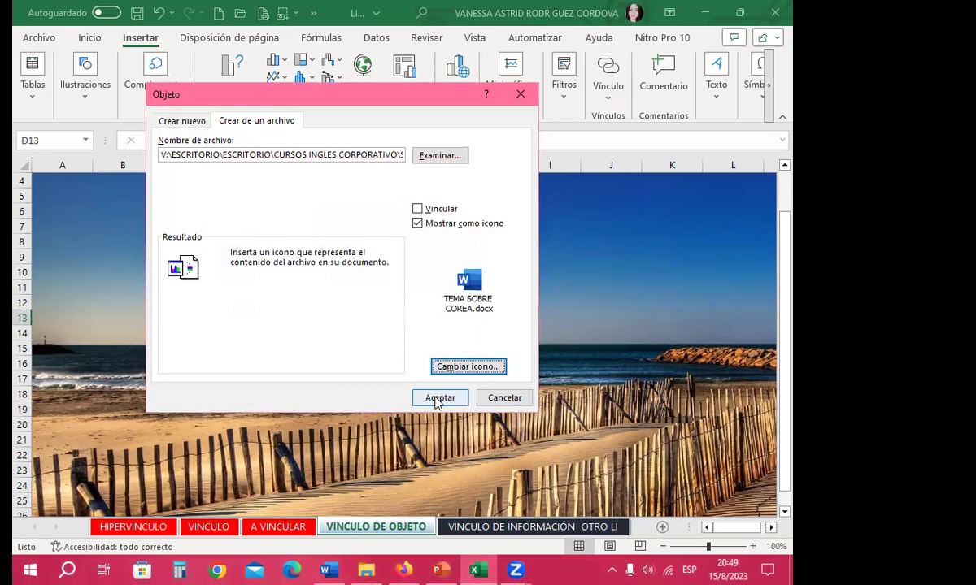
click(440, 398)
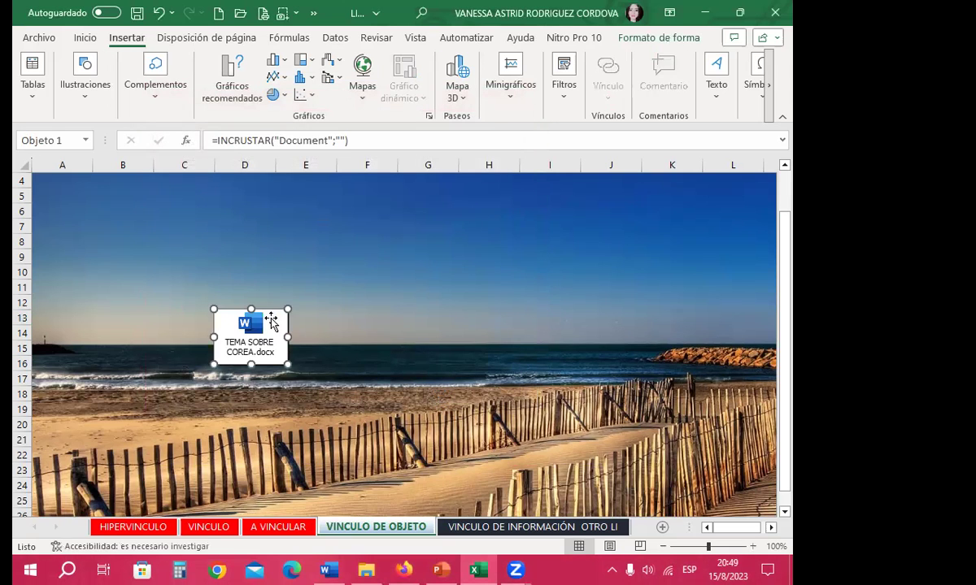
drag(254, 310, 177, 310)
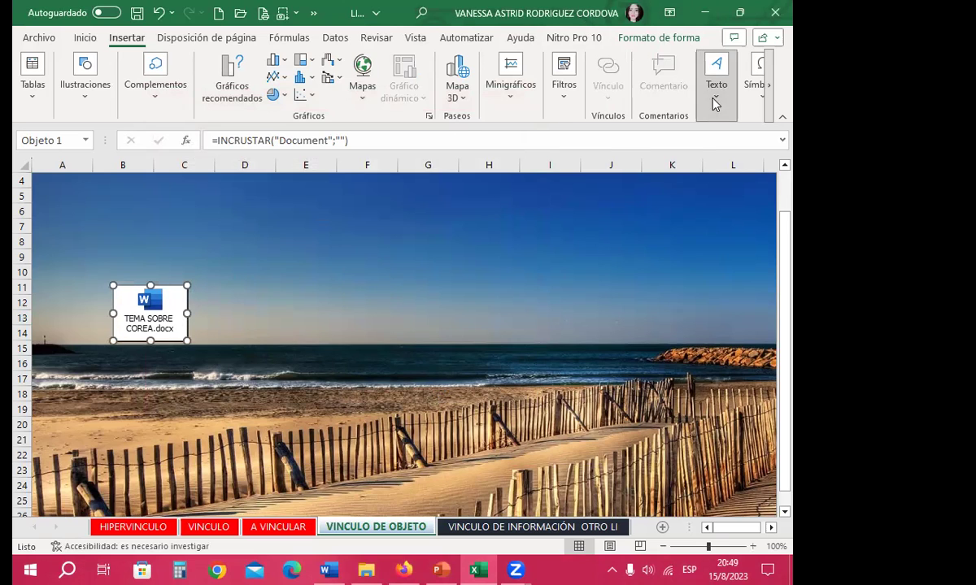
click(716, 73)
Embed JUEGO DEL CALAMAR 1.0.pptx as a default PowerPoint icon placed around D11:E14
click(766, 145)
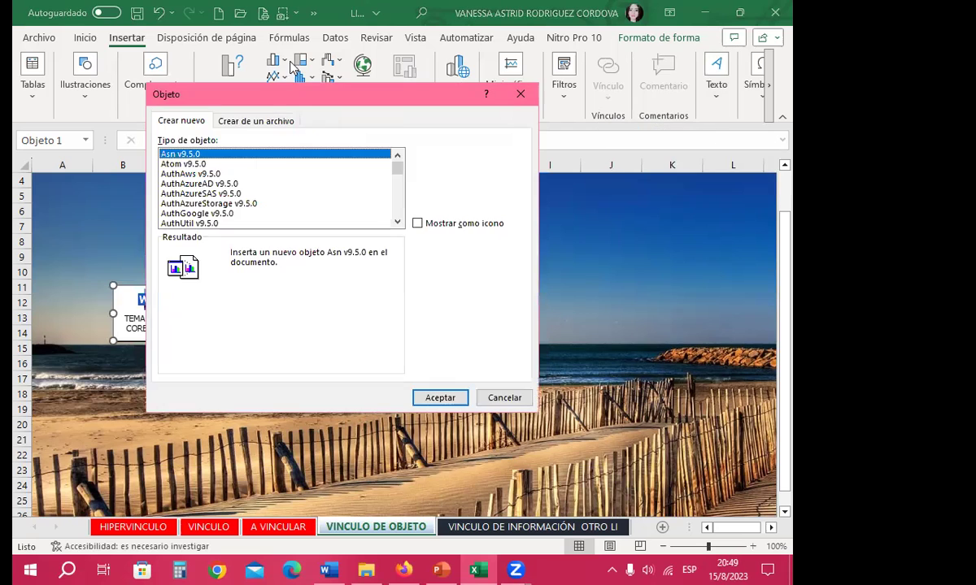
click(268, 121)
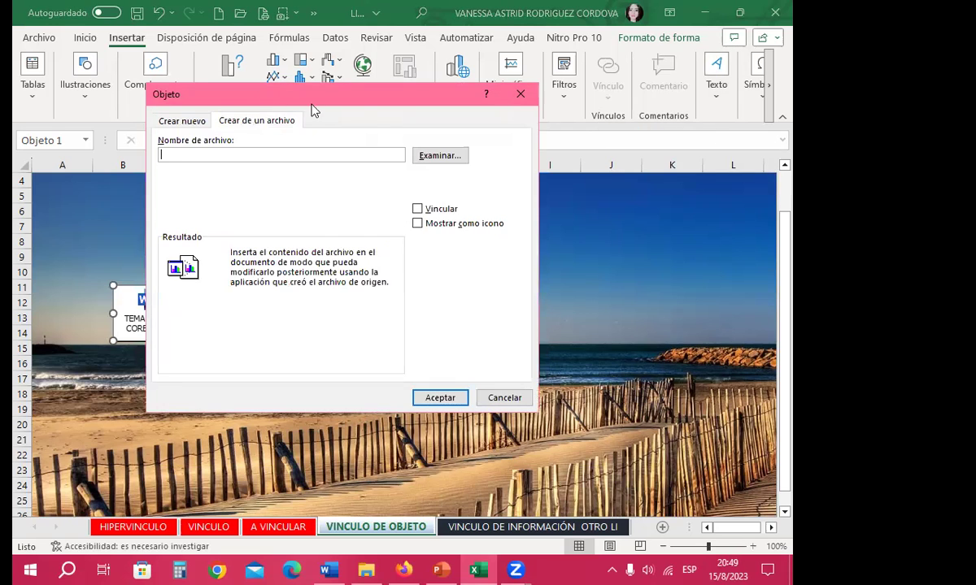
click(437, 156)
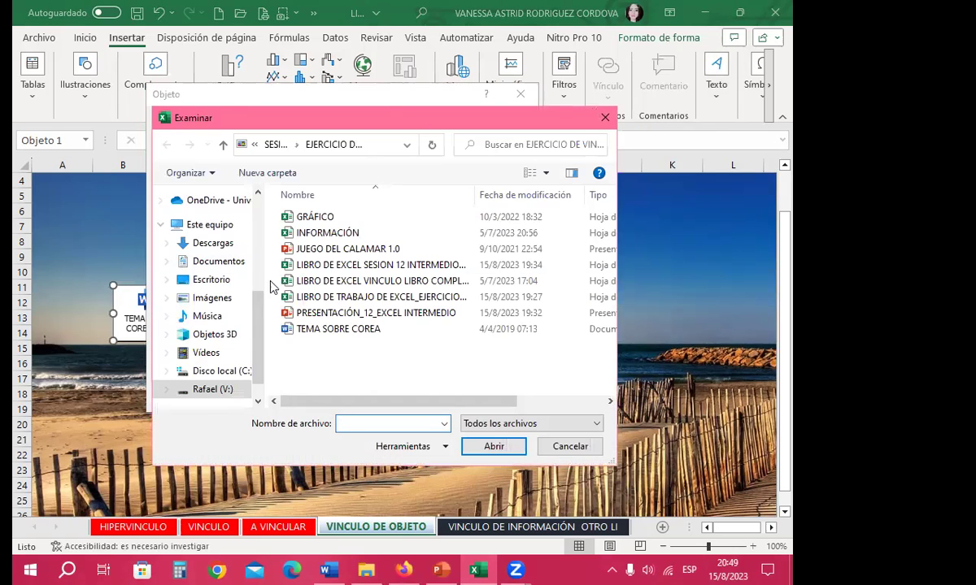
click(350, 249)
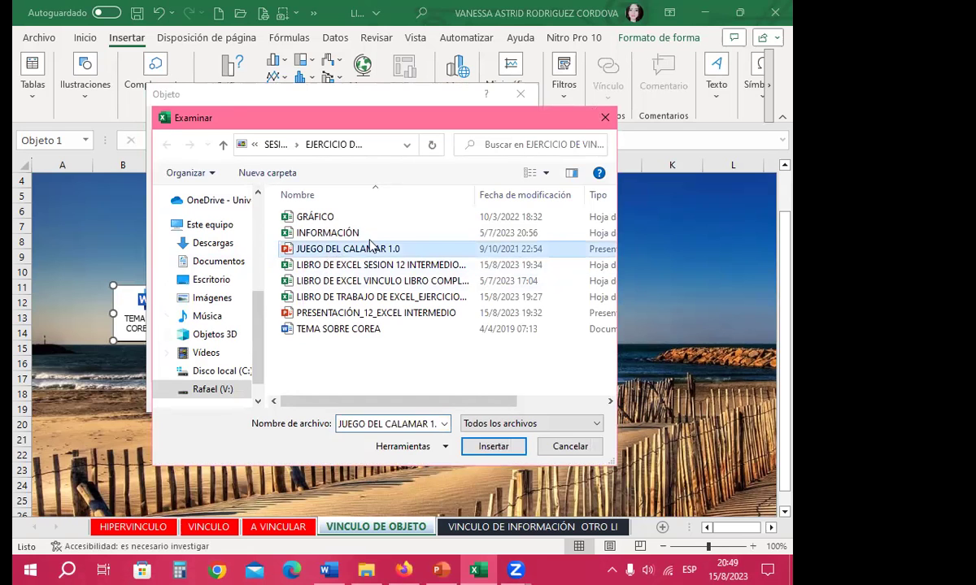
click(509, 448)
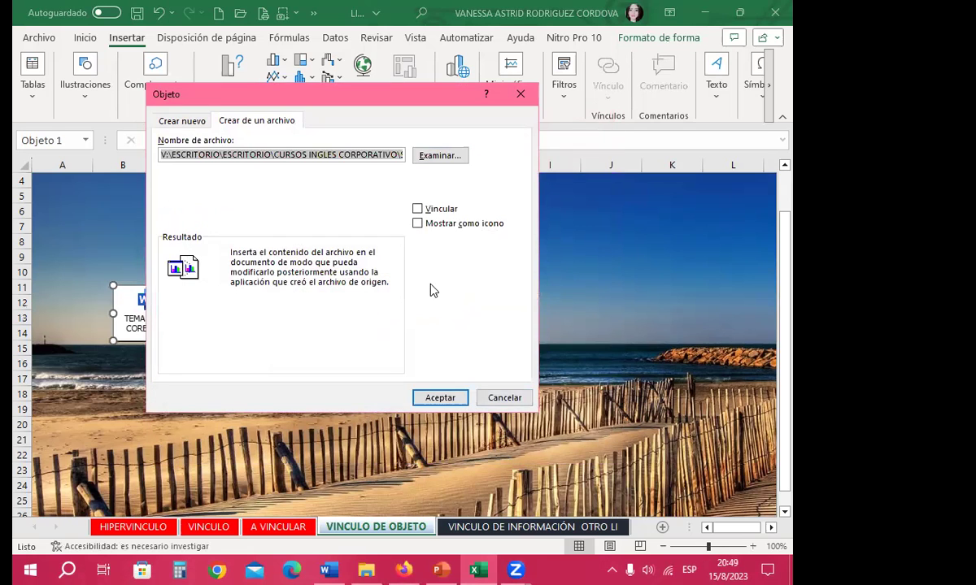
click(417, 223)
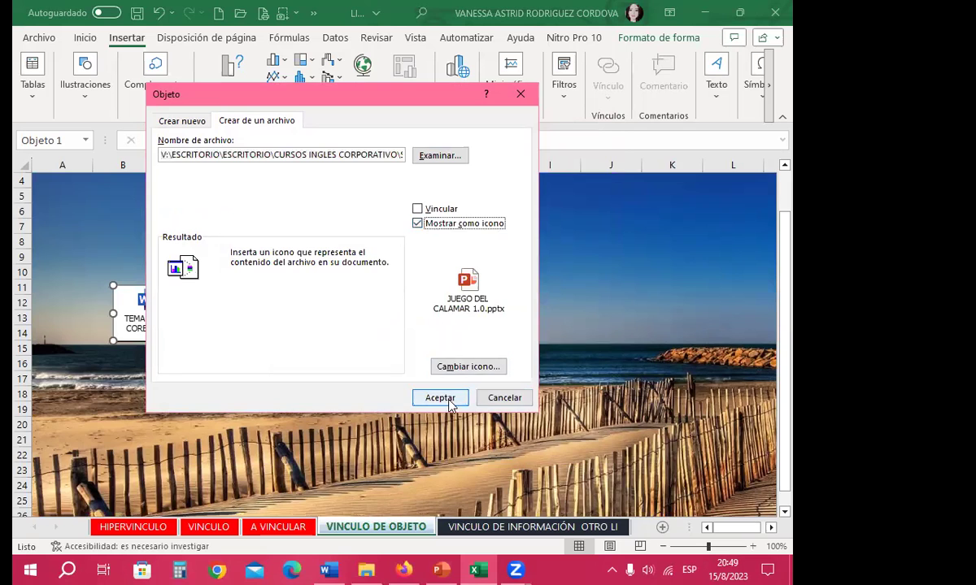
click(460, 366)
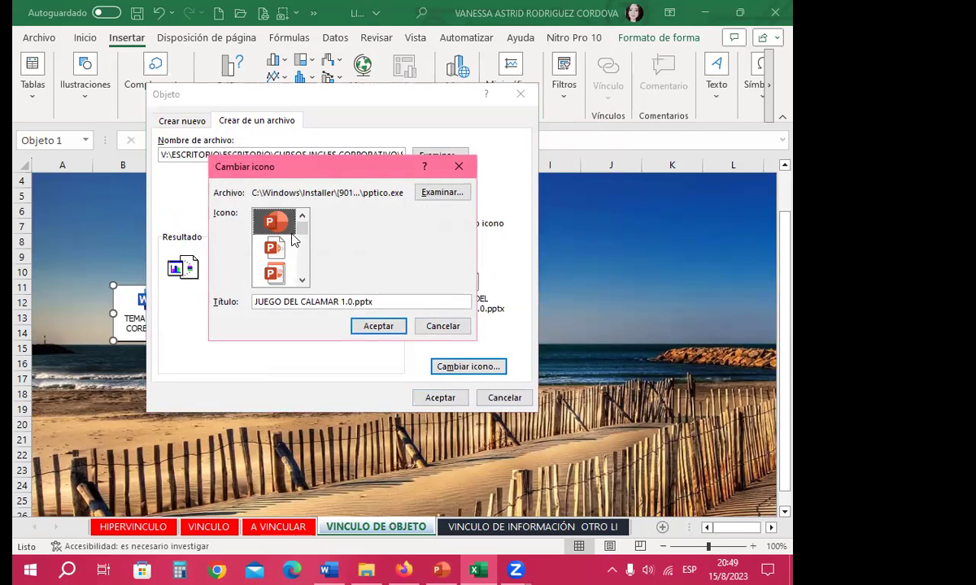
click(378, 326)
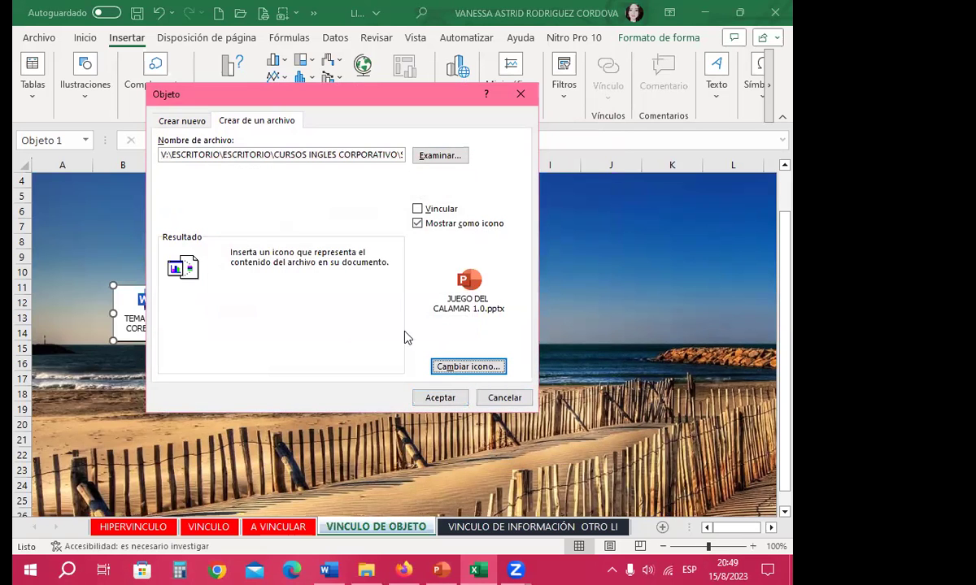
click(440, 397)
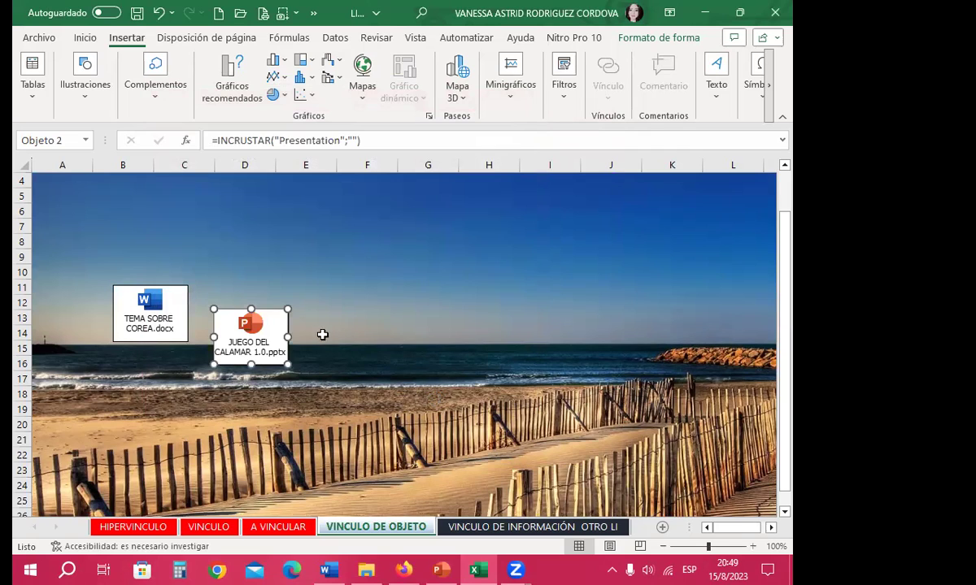
mouse_move(277, 325)
mouse_down()
mouse_move(299, 300)
mouse_move(317, 306)
mouse_up()
click(393, 298)
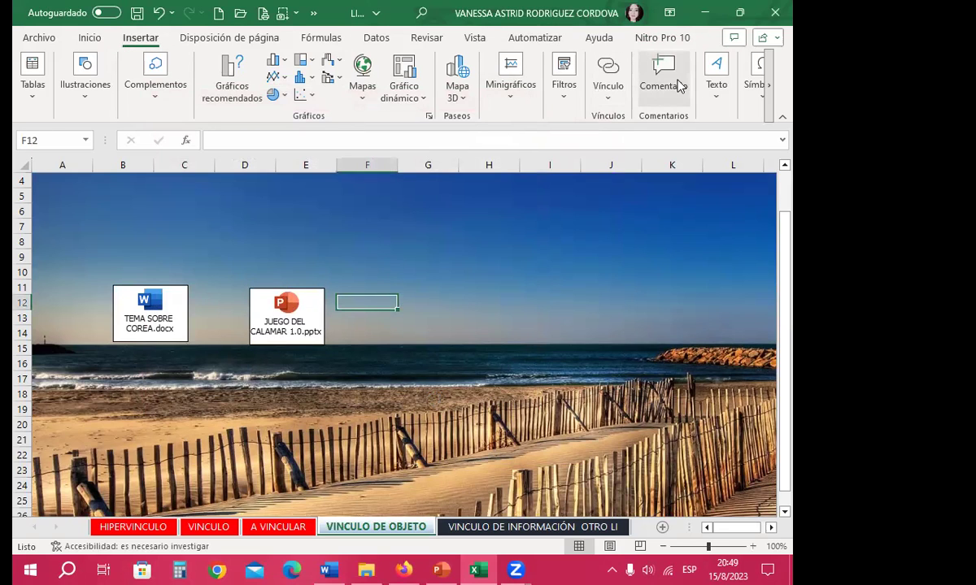
Choose the GRÁFICO workbook as the existing file to embed as an object
click(718, 104)
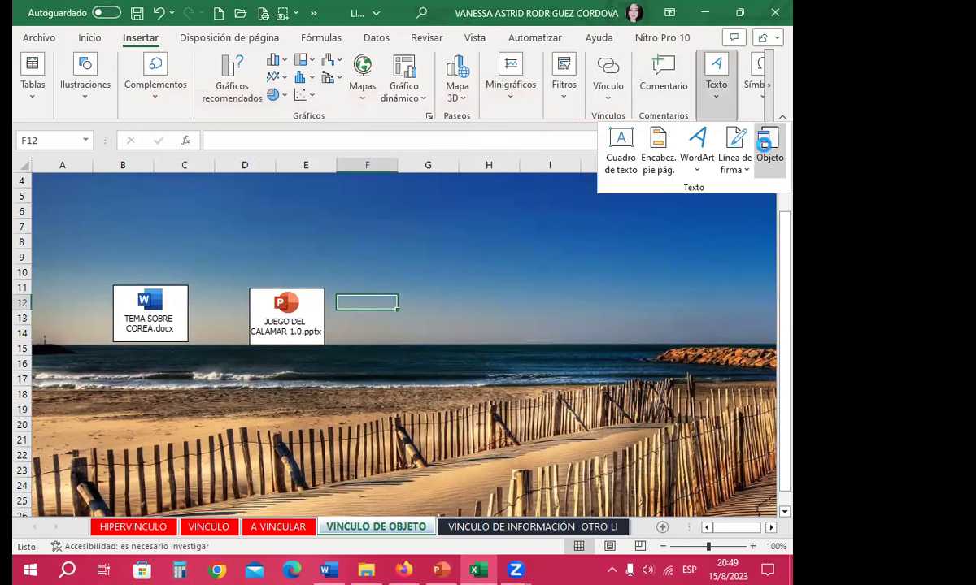
click(766, 139)
click(243, 121)
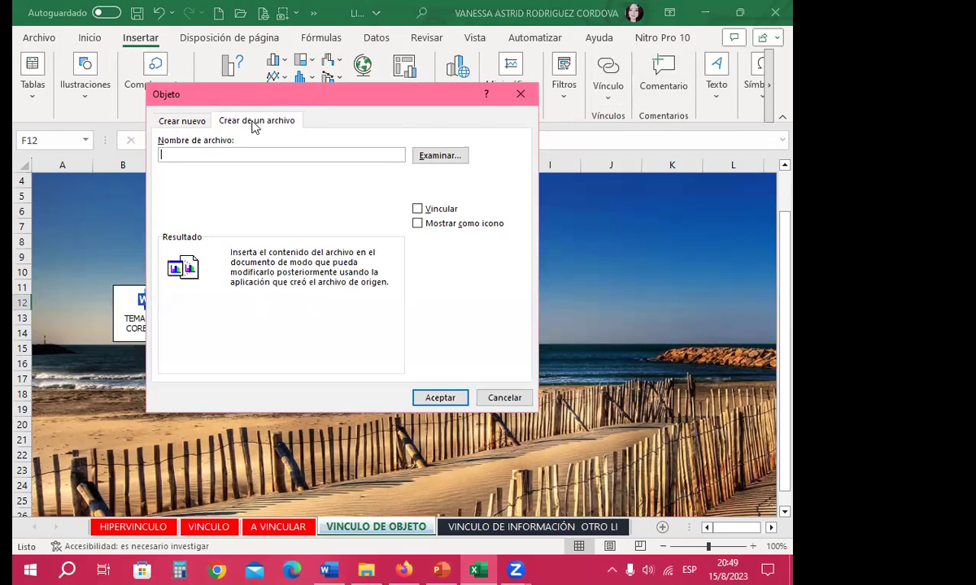
click(446, 156)
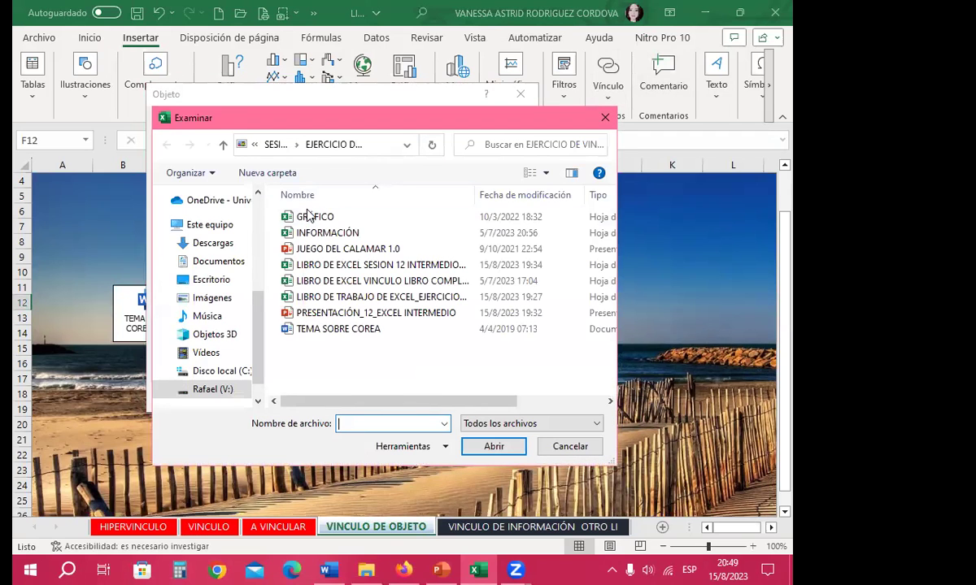
click(309, 216)
click(485, 448)
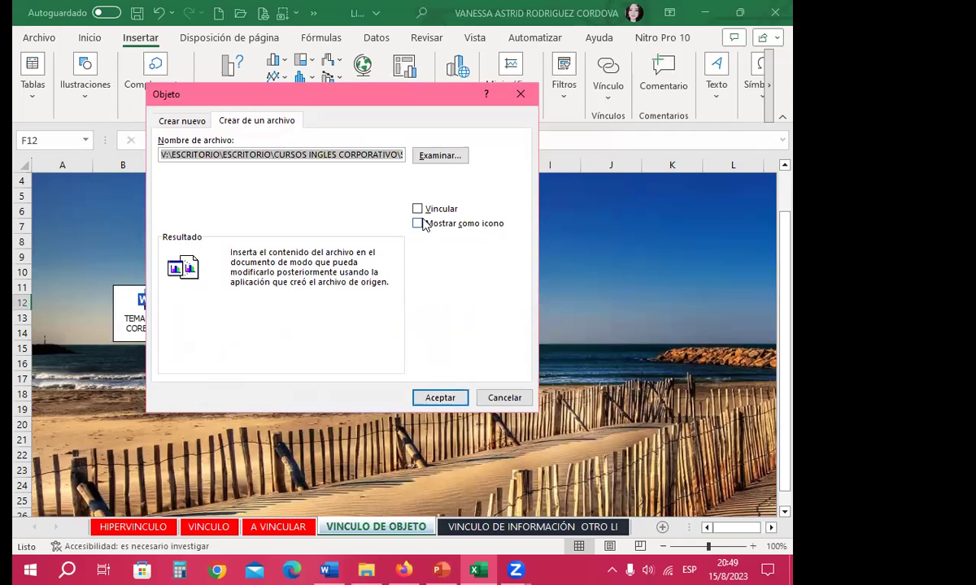
Insert GRÁFICO.xlsx as a default Excel icon and line it up around F11:G14
click(418, 224)
click(447, 365)
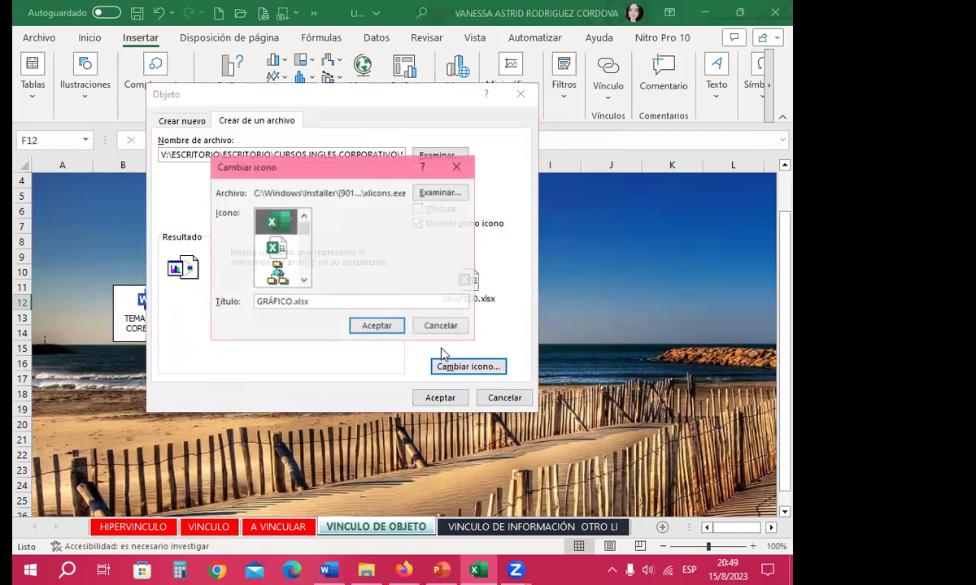
click(373, 326)
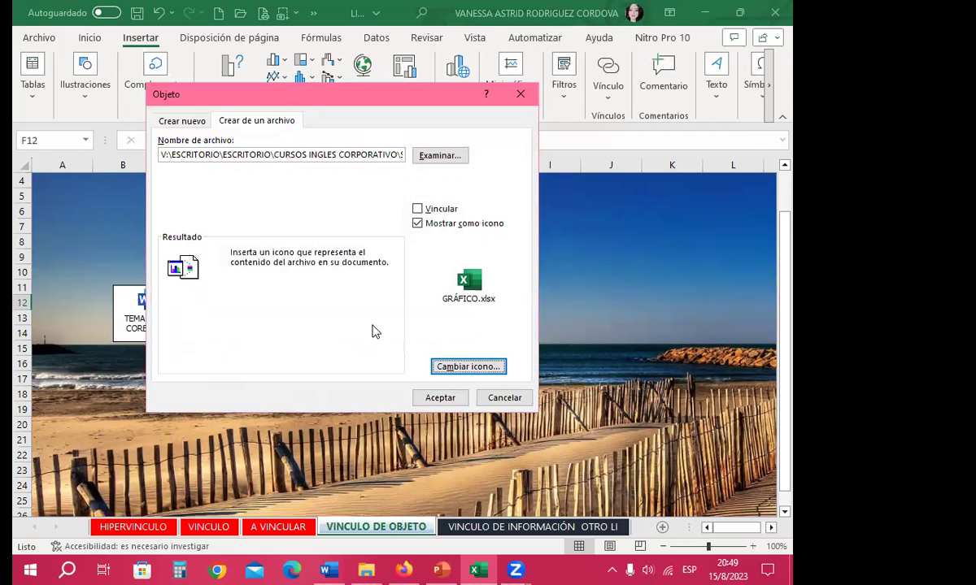
click(437, 403)
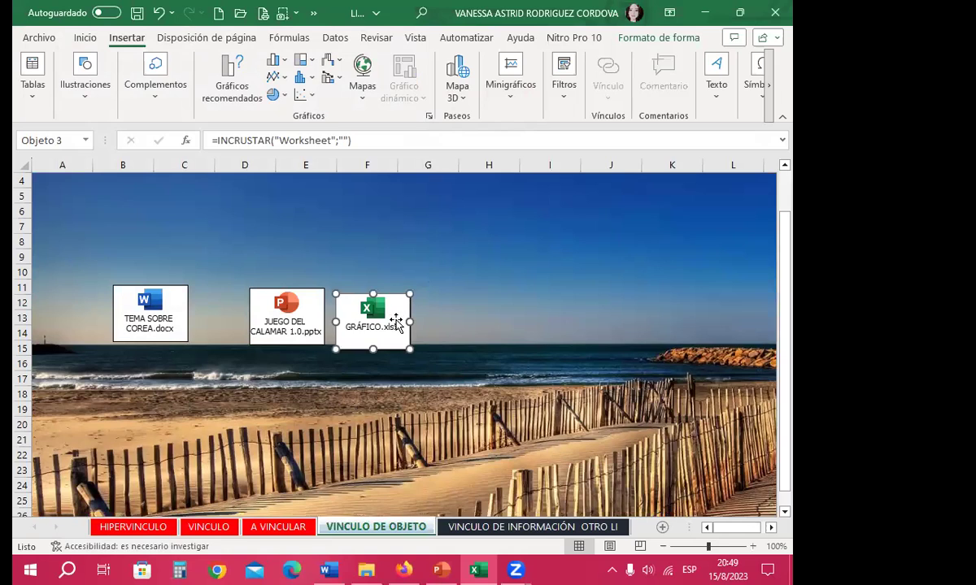
drag(396, 318, 423, 312)
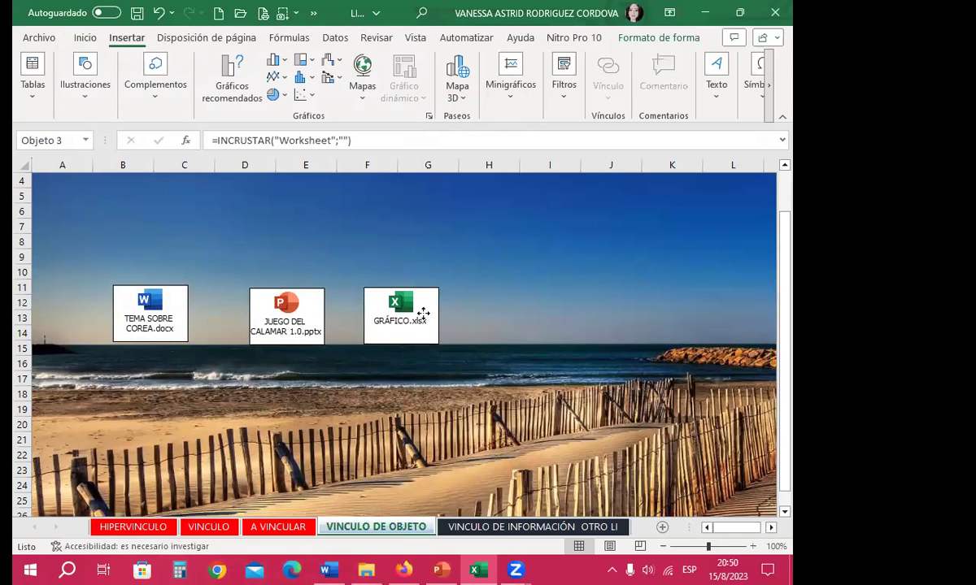
click(205, 367)
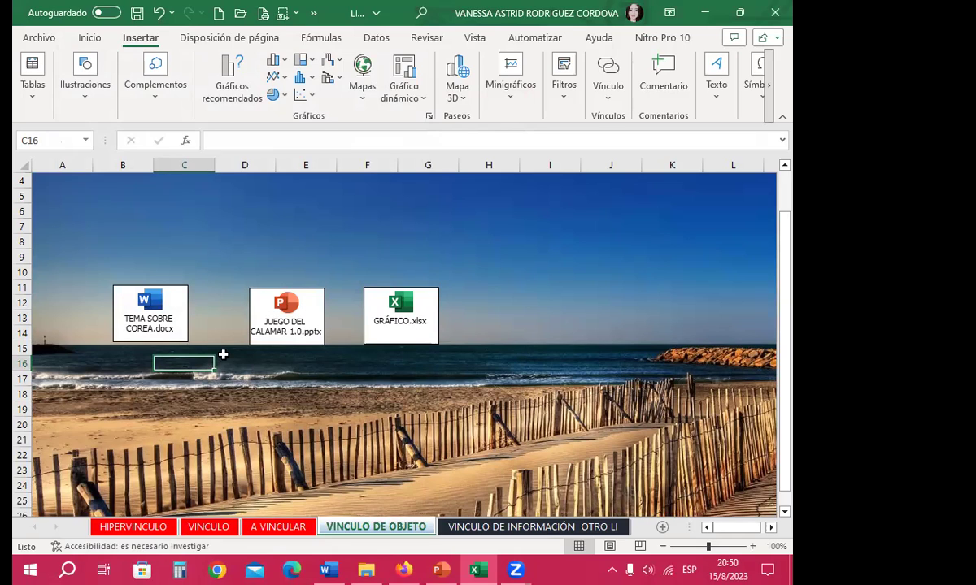
click(152, 307)
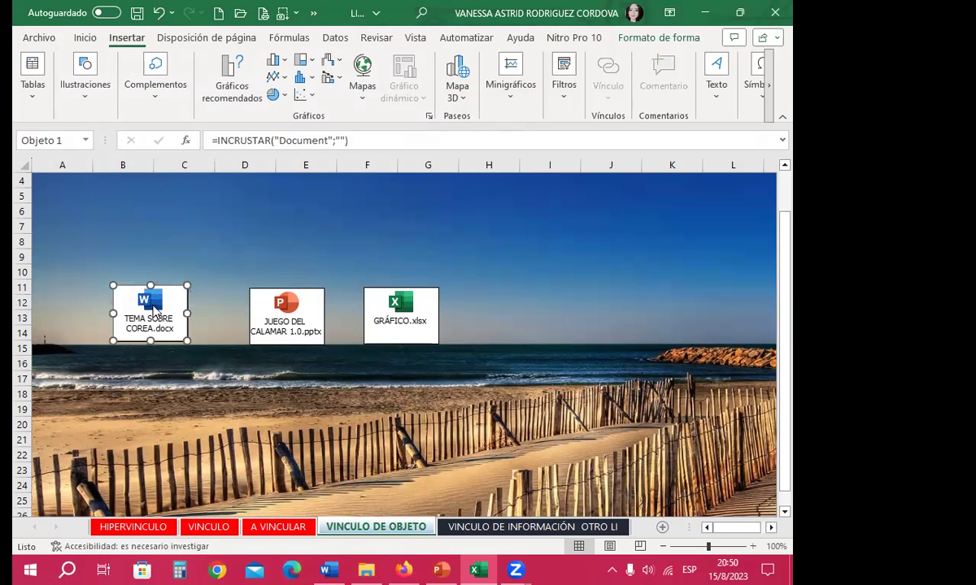
Open the embedded TEMA SOBRE COREA document in Word and scroll through all its pages
double_click(154, 311)
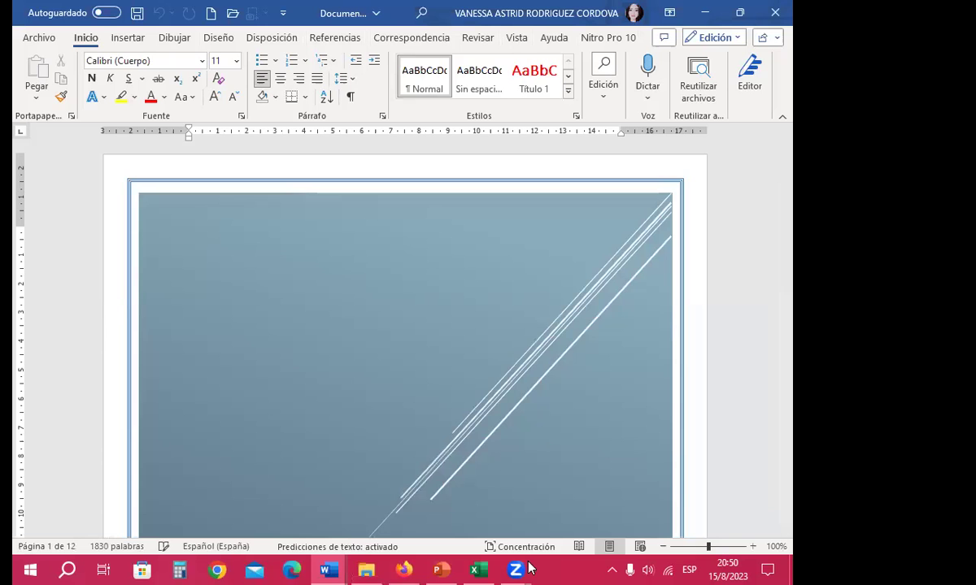
scroll(479, 340, down, 5)
scroll(479, 340, down, 5)
scroll(479, 339, down, 1)
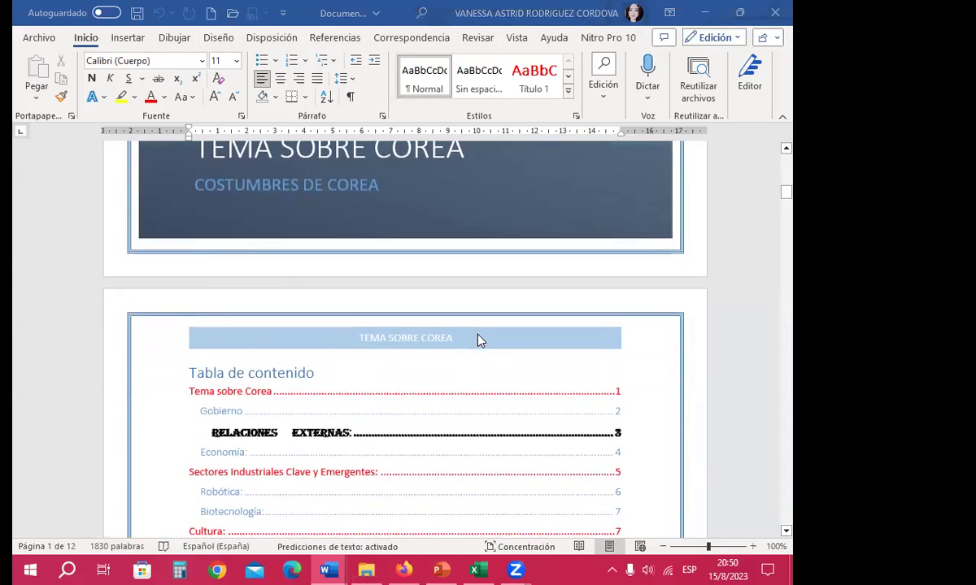
scroll(479, 339, down, 5)
scroll(479, 340, down, 5)
scroll(479, 340, down, 5)
scroll(479, 340, down, 5)
scroll(479, 340, down, 5)
scroll(479, 340, down, 5)
scroll(479, 340, down, 5)
scroll(479, 340, down, 5)
scroll(479, 340, down, 5)
scroll(479, 340, down, 5)
scroll(479, 340, down, 5)
scroll(479, 339, down, 5)
scroll(479, 340, down, 5)
scroll(479, 340, down, 5)
scroll(479, 340, down, 5)
scroll(479, 339, down, 5)
scroll(479, 340, down, 5)
scroll(479, 339, down, 5)
scroll(479, 340, down, 5)
scroll(479, 340, down, 5)
scroll(479, 340, down, 5)
scroll(479, 340, down, 5)
scroll(488, 350, down, 5)
scroll(488, 351, down, 5)
scroll(488, 351, down, 5)
scroll(479, 355, down, 5)
scroll(447, 388, down, 5)
scroll(446, 388, down, 3)
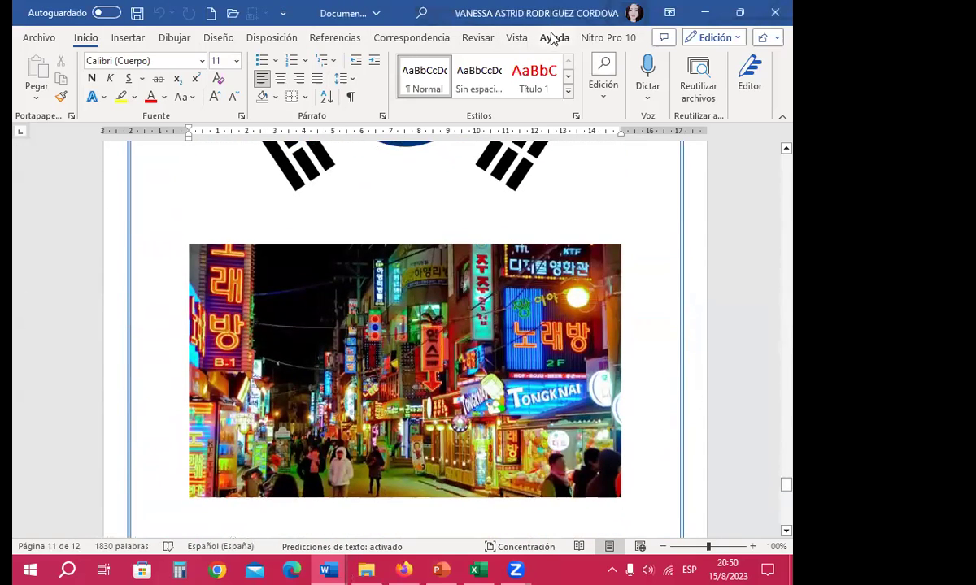
Review the pages in side-by-side view, then close Word
click(516, 37)
click(383, 81)
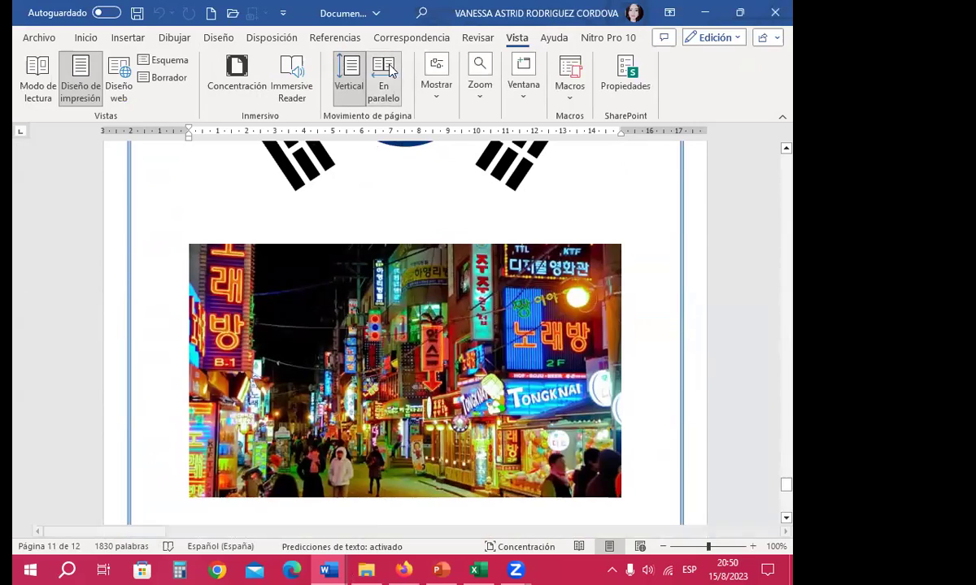
ctrl+scroll(396, 367, down, 2)
ctrl+scroll(405, 309, down, 1)
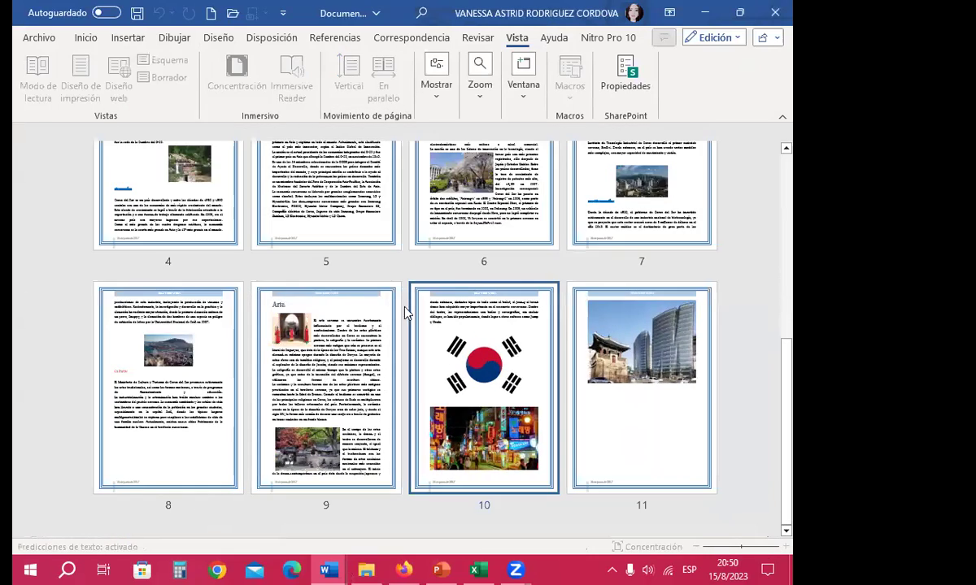
scroll(440, 316, up, 2)
scroll(439, 317, up, 3)
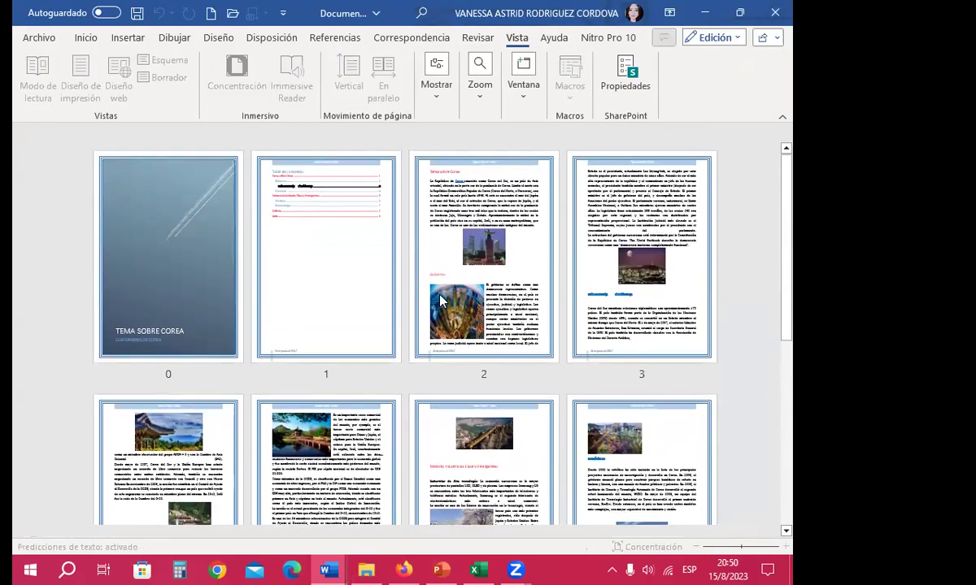
scroll(435, 288, down, 1)
scroll(433, 362, down, 3)
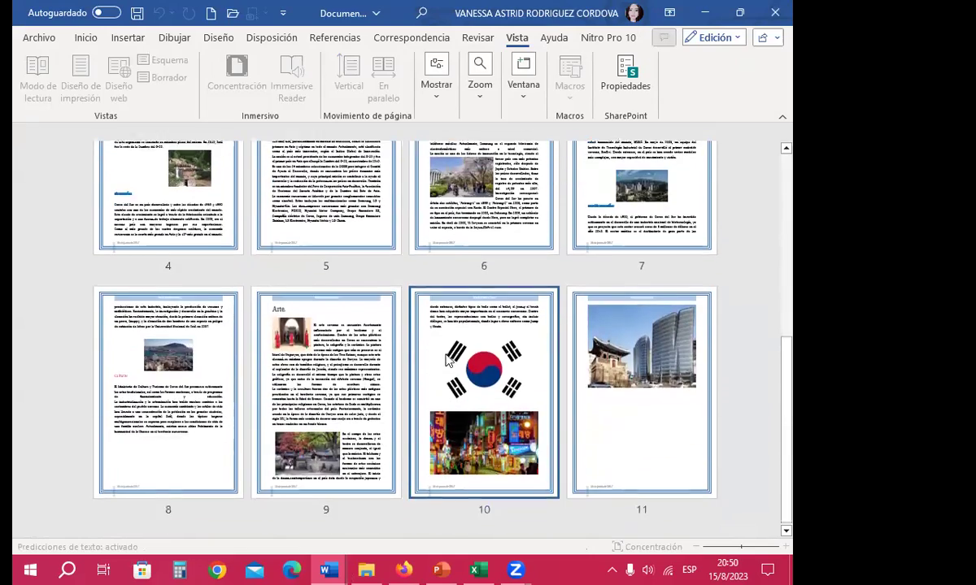
scroll(325, 382, up, 8)
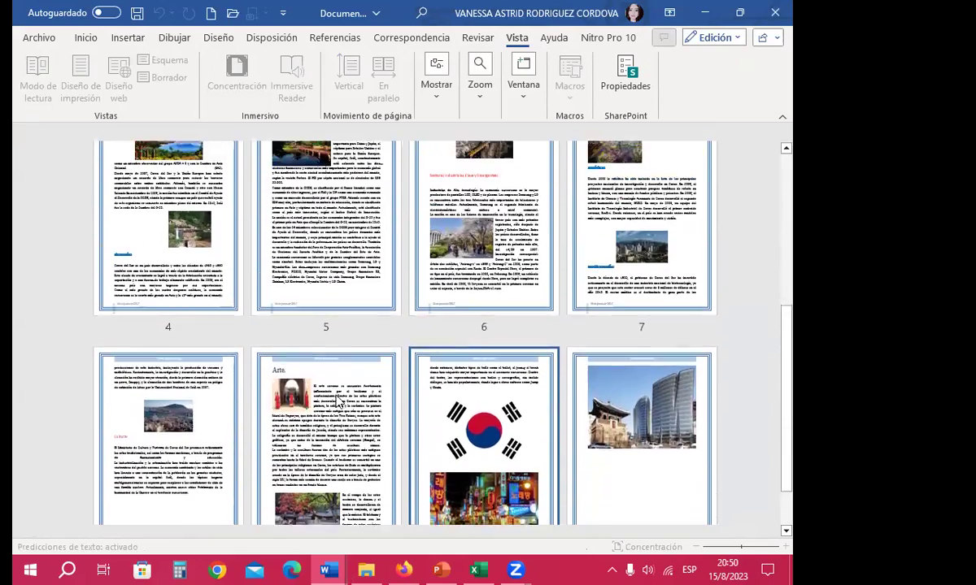
scroll(338, 397, up, 2)
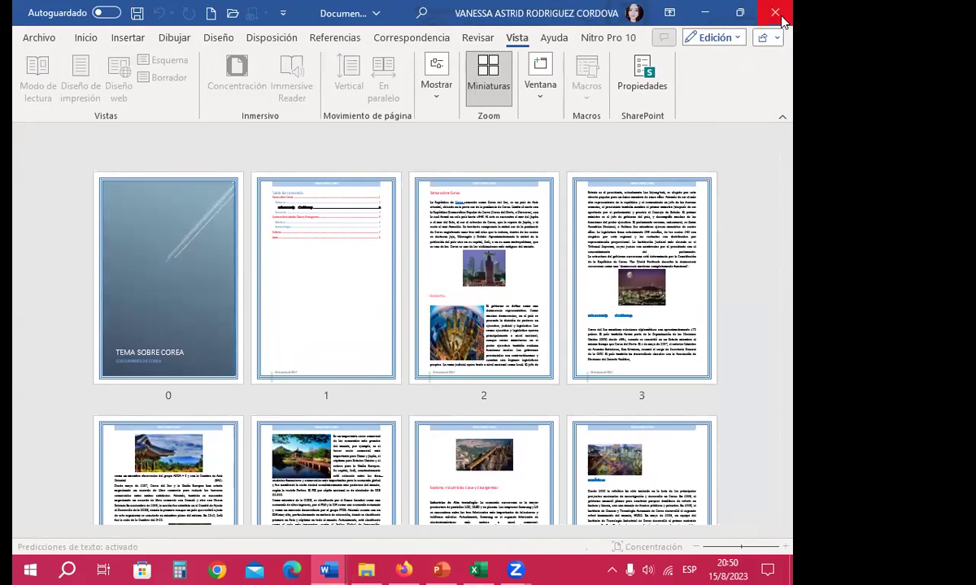
click(501, 96)
key(alt+F4)
Select the embedded JUEGO DEL CALAMAR 1.0.pptx icon to run it as a slideshow
click(240, 254)
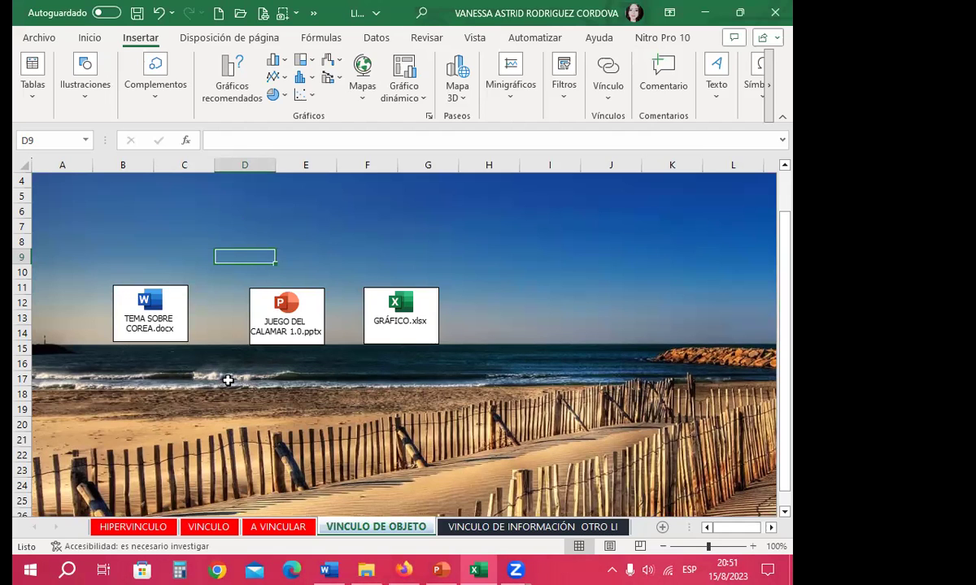
click(310, 308)
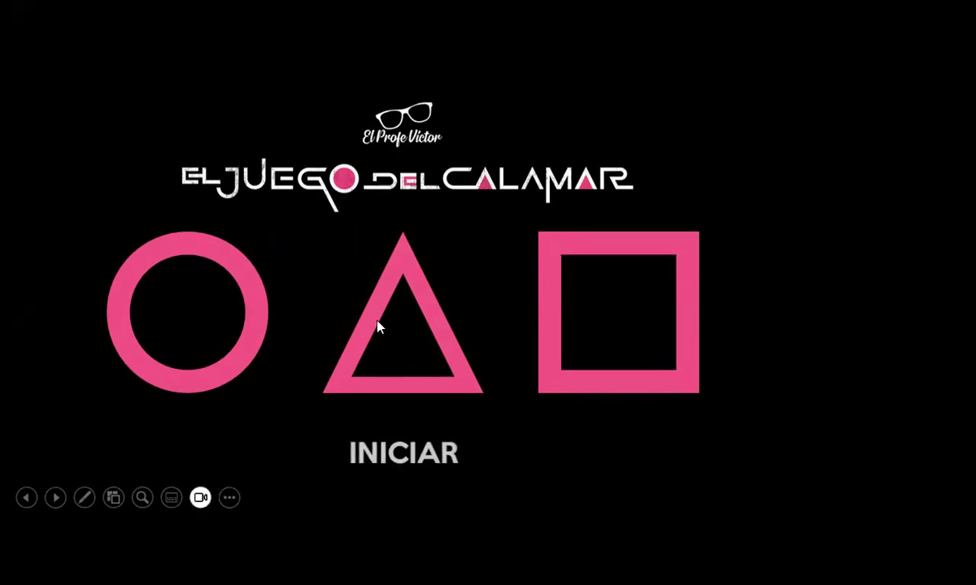
Start the Squid Game quiz and pick question numbers 1 and then 2
click(377, 453)
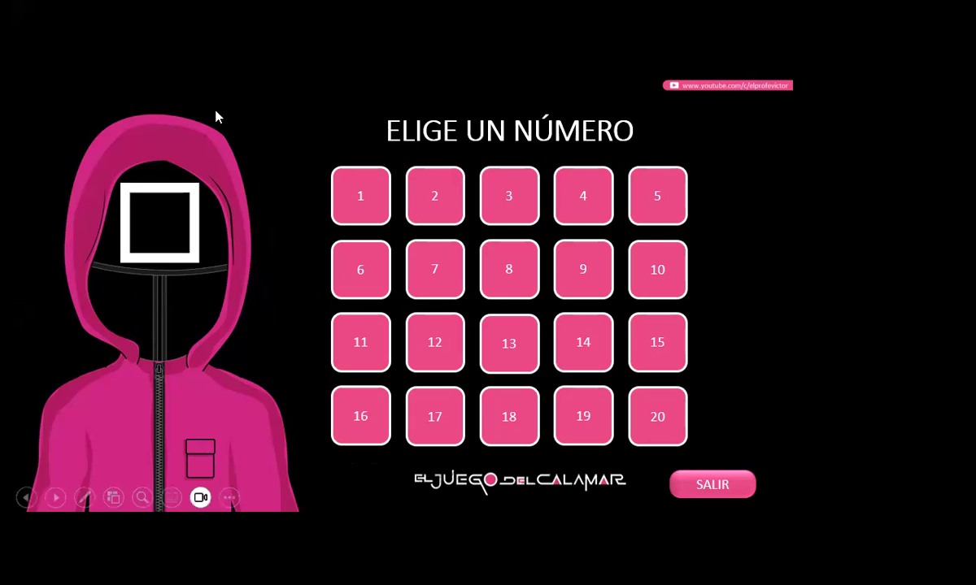
click(363, 204)
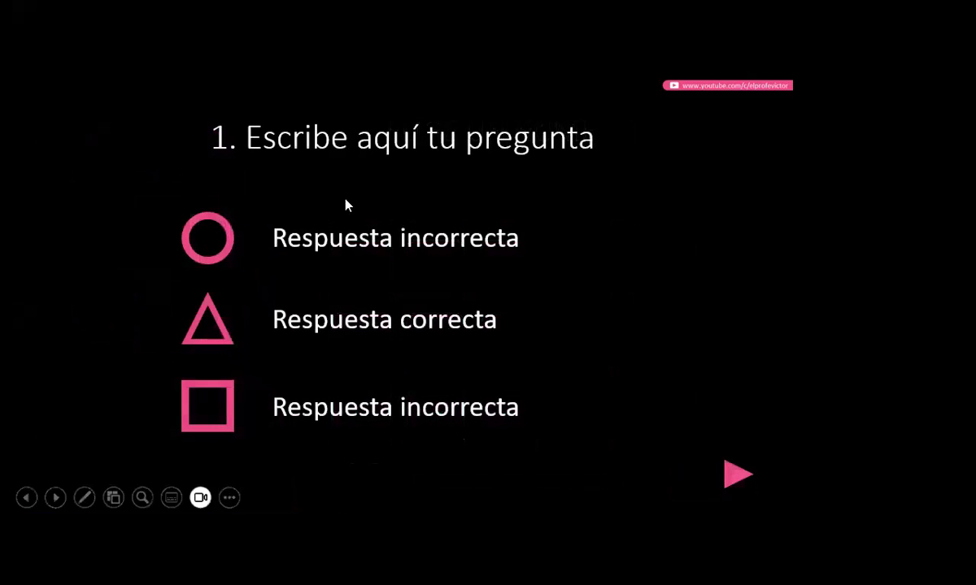
click(740, 478)
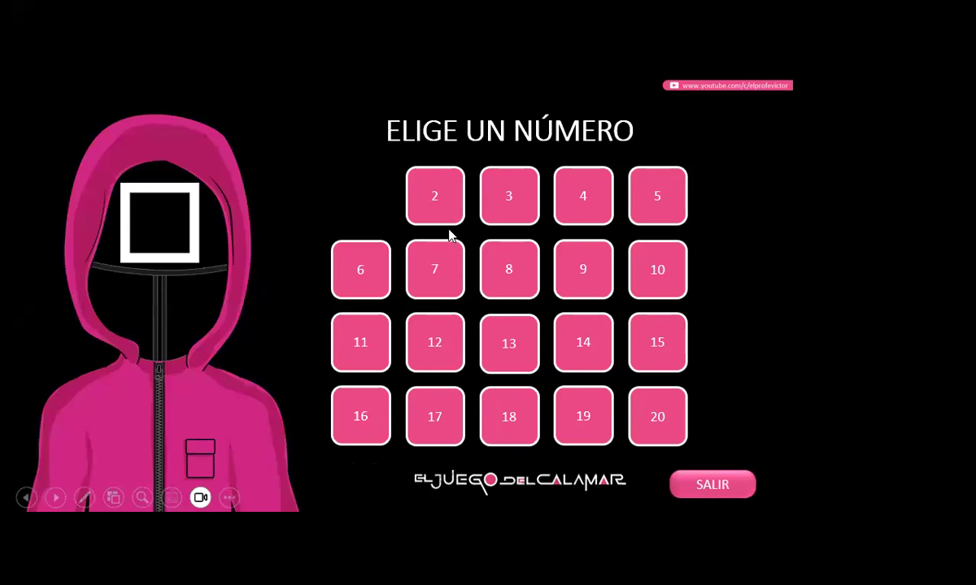
click(429, 191)
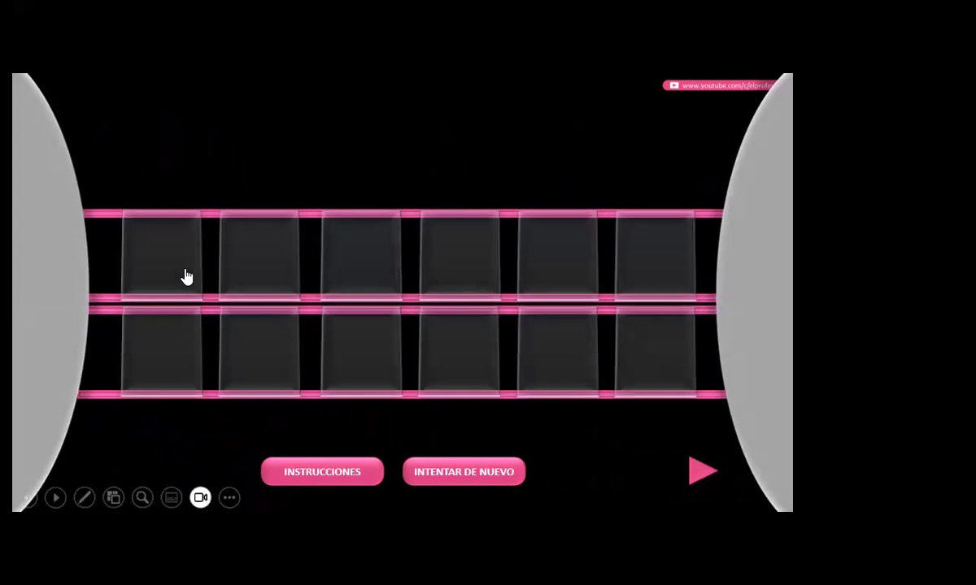
Cross the glass bridge by choosing panels in the top and bottom rows
click(186, 277)
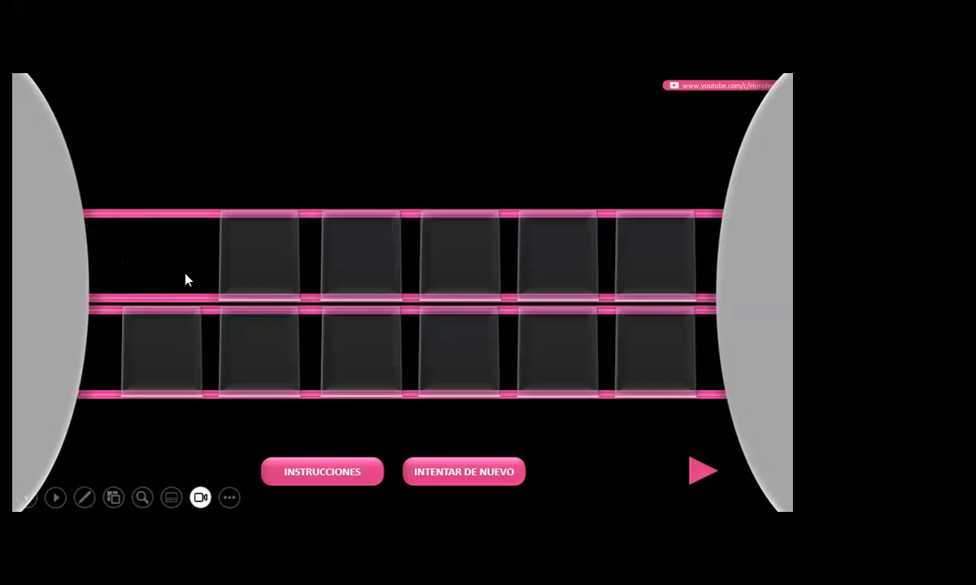
click(264, 276)
click(384, 353)
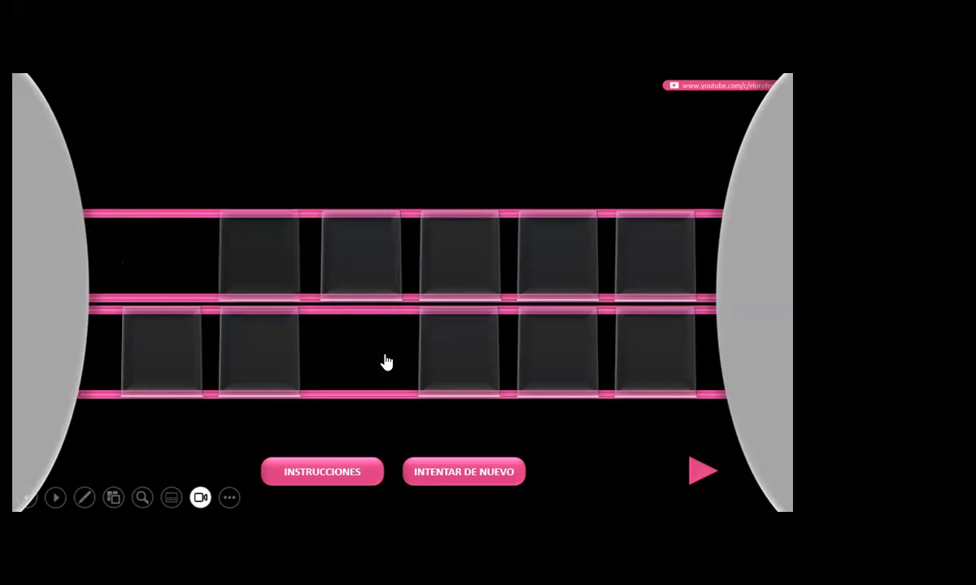
click(453, 267)
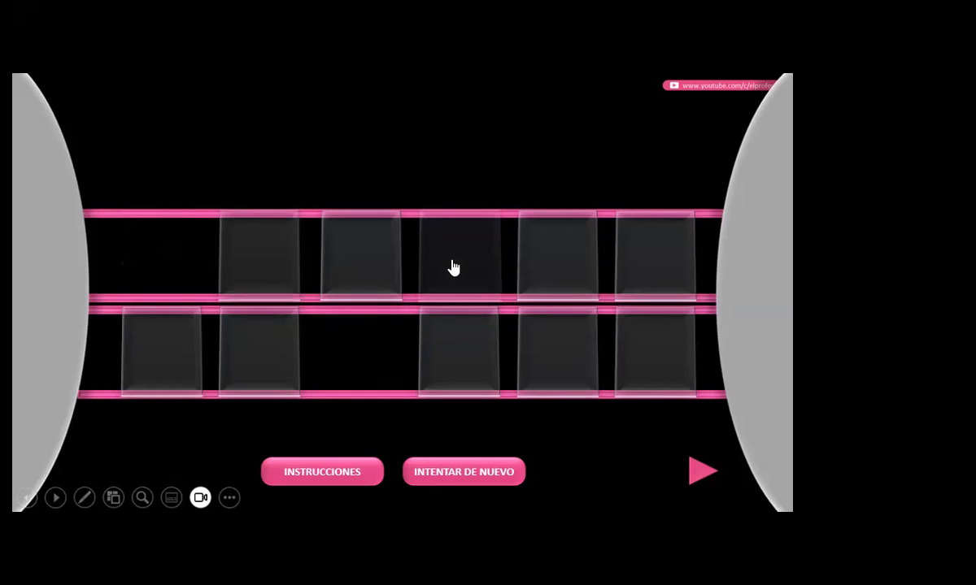
click(653, 271)
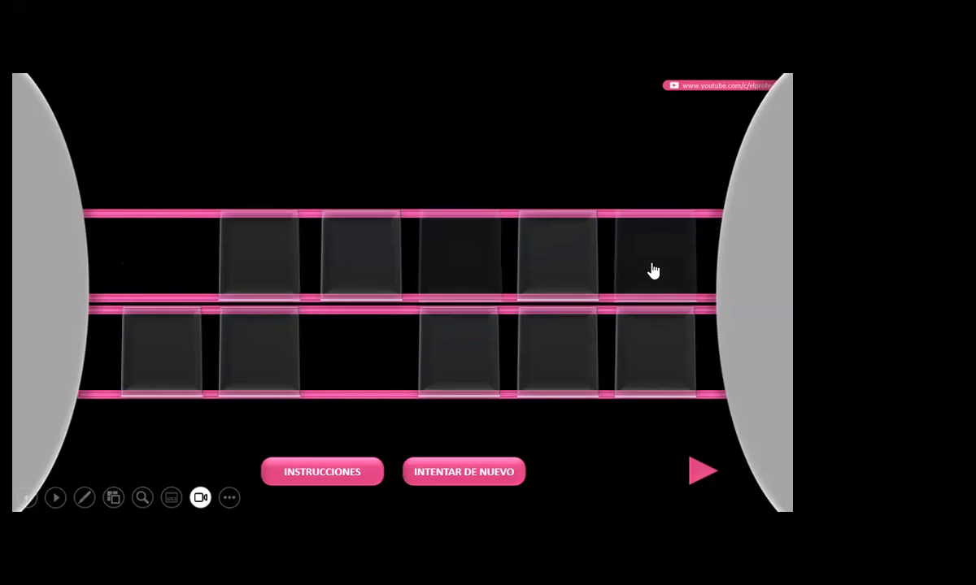
Exit the game to the credits slide and end the slideshow
click(705, 475)
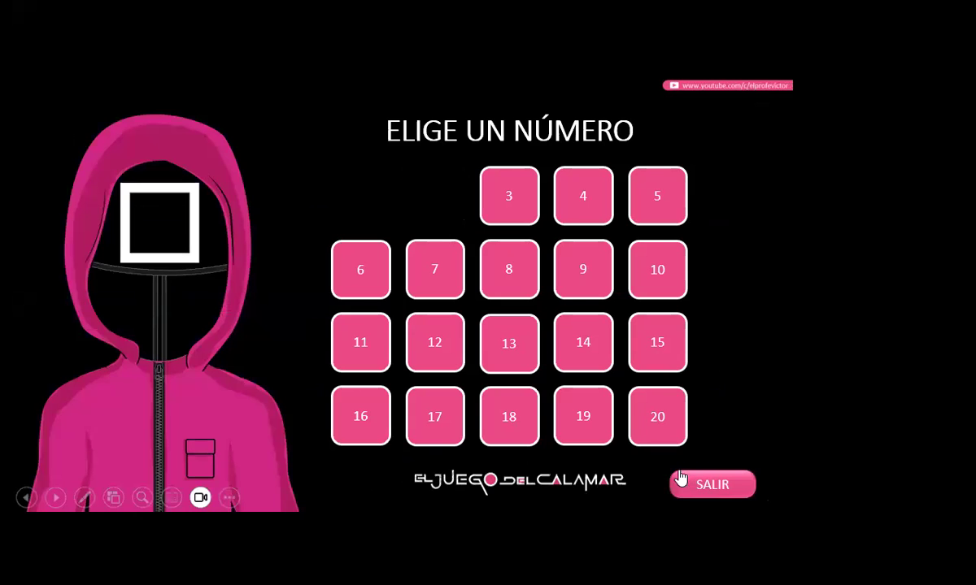
click(709, 492)
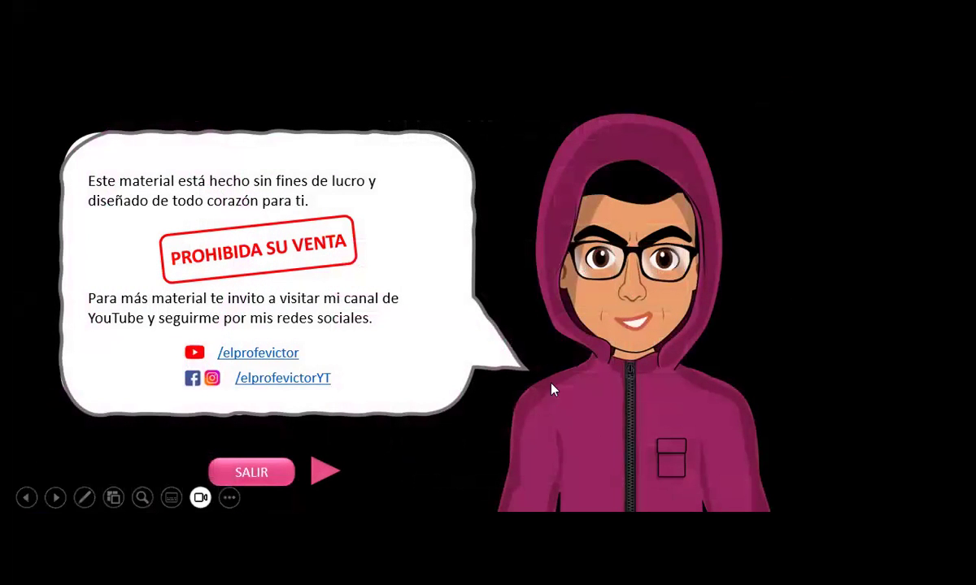
key(Escape)
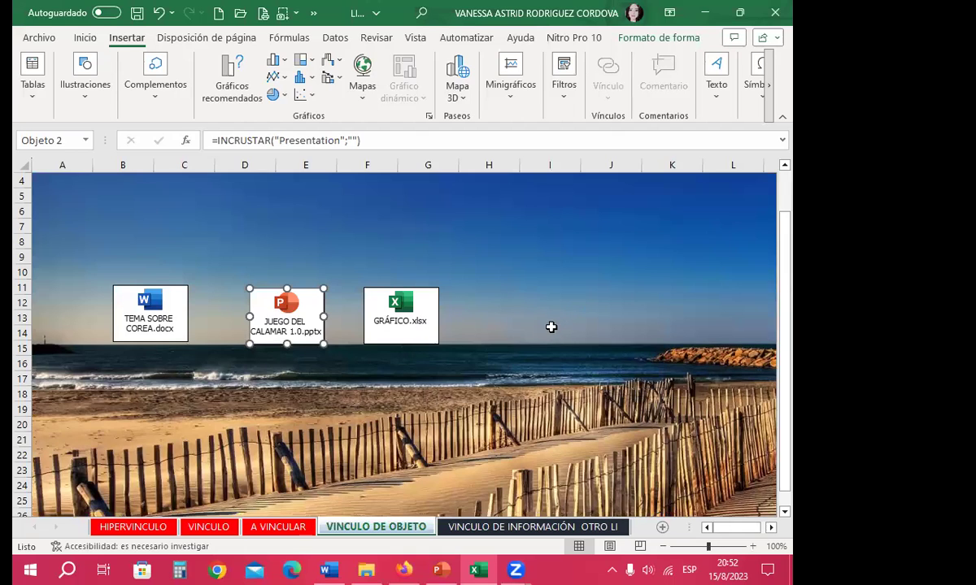
Deselect the presentation and open the embedded GRÁFICO.xlsx icon to show its salary table and chart
click(278, 222)
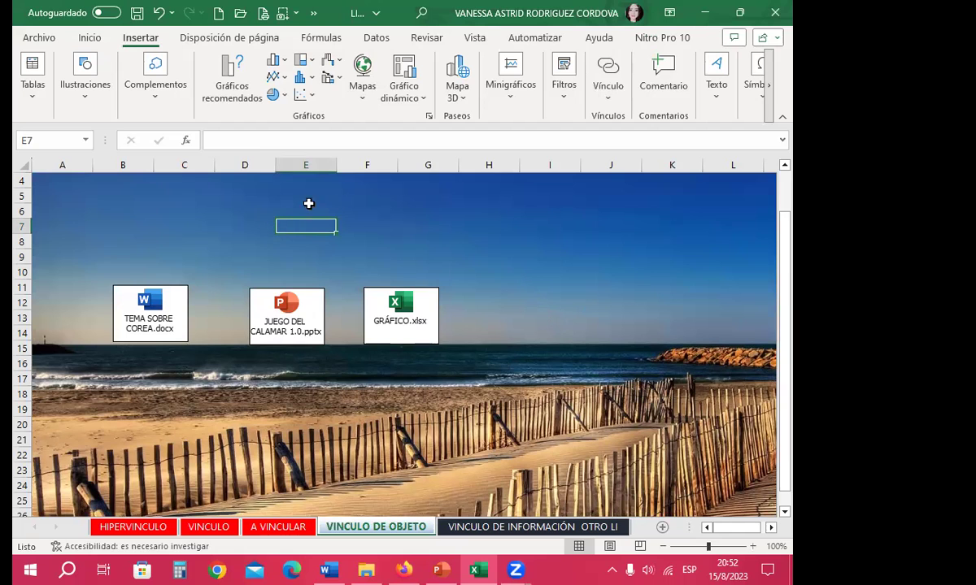
double_click(403, 307)
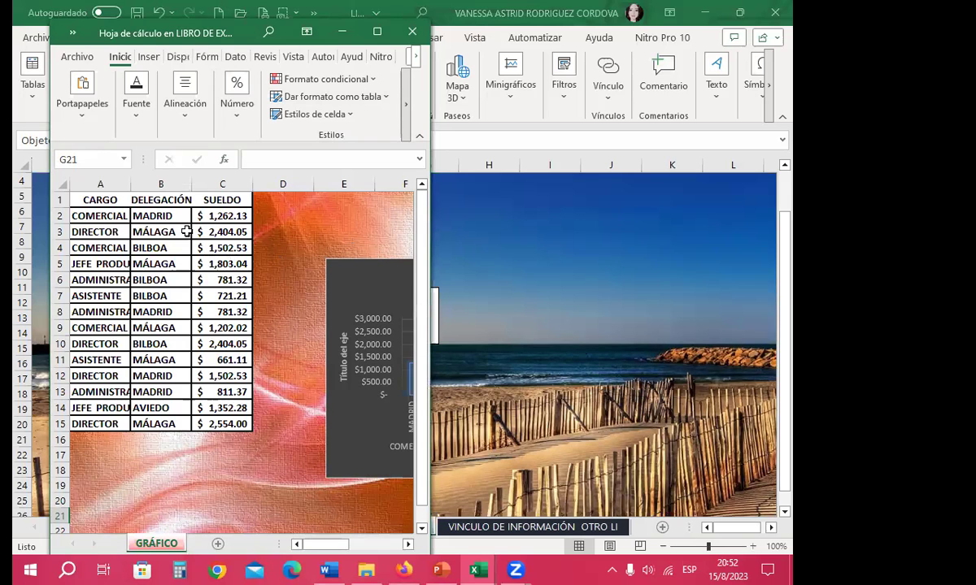
Maximize the GRÁFICO workbook, browse its sheet from cell D9, then close it
click(374, 31)
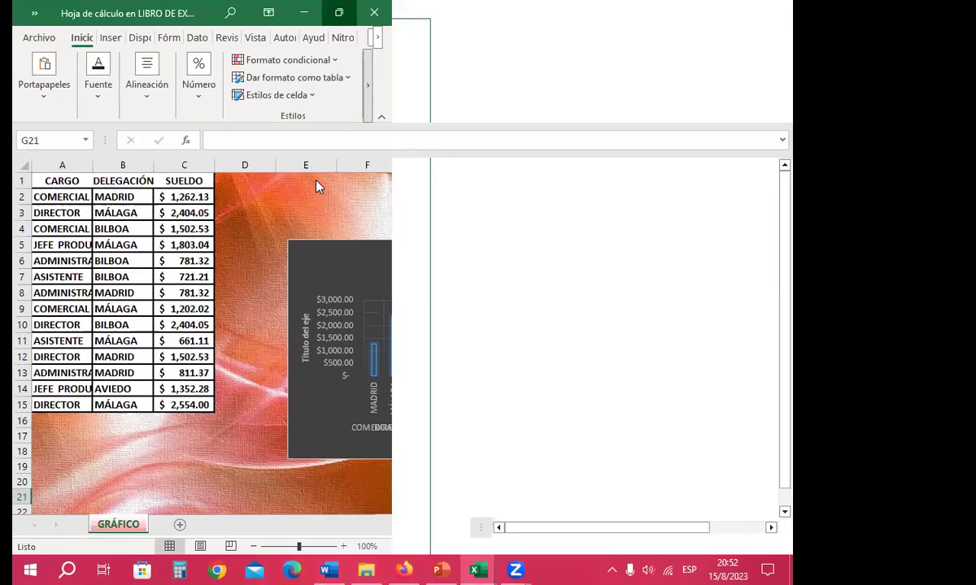
click(236, 307)
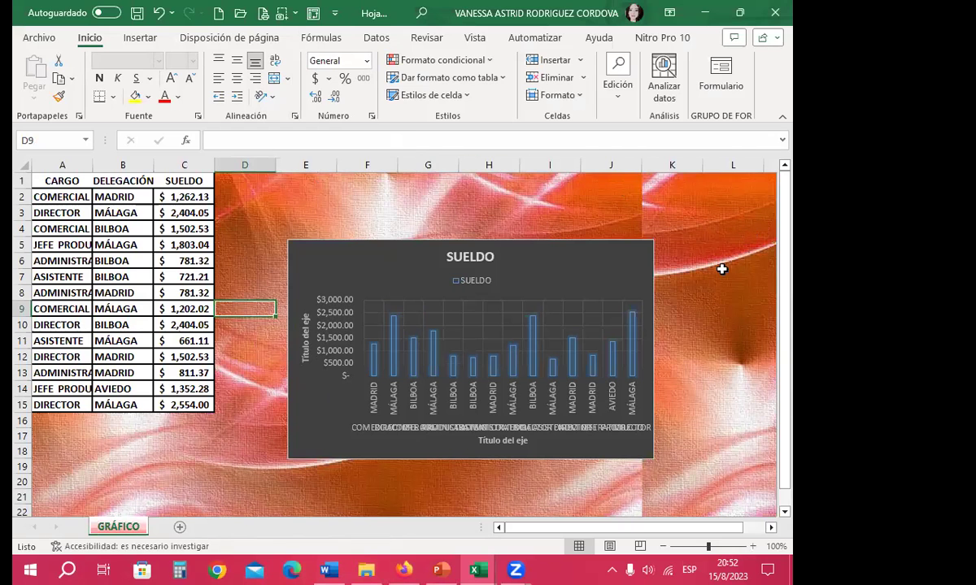
scroll(163, 349, down, 3)
scroll(191, 411, up, 3)
click(270, 210)
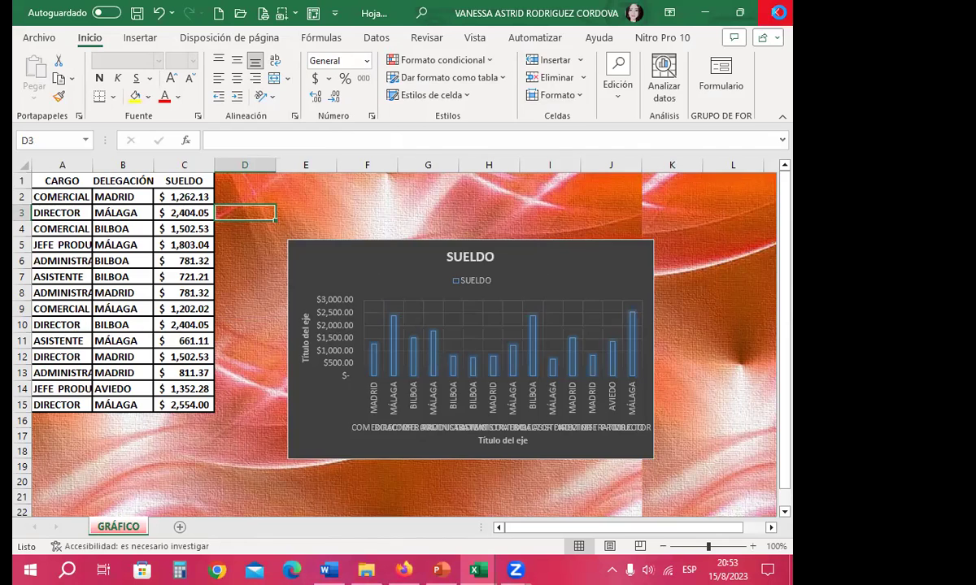
click(775, 12)
drag(87, 254, 573, 388)
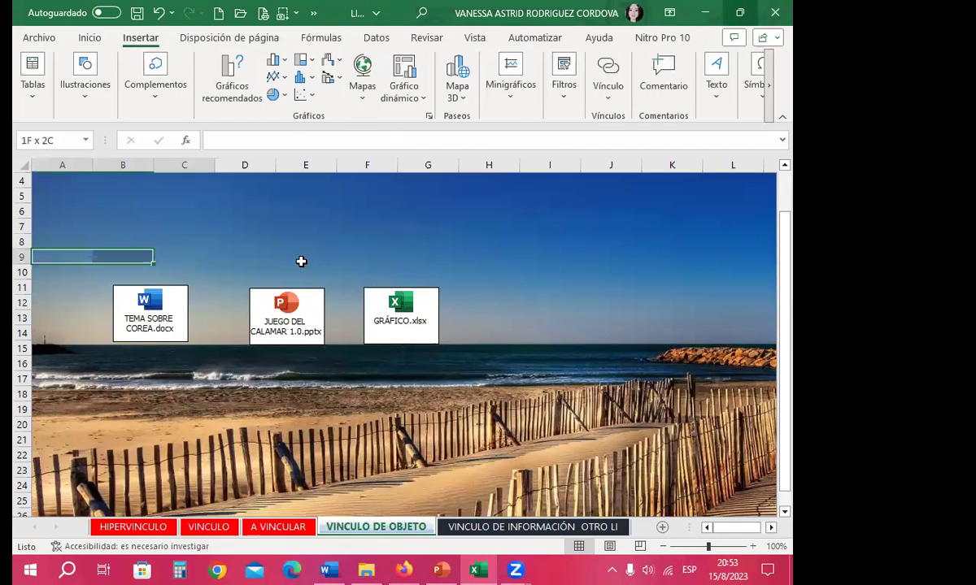
Deselect the embedded presentation and switch to the empty VINCULO DE INFORMACIÓN sheet
click(486, 408)
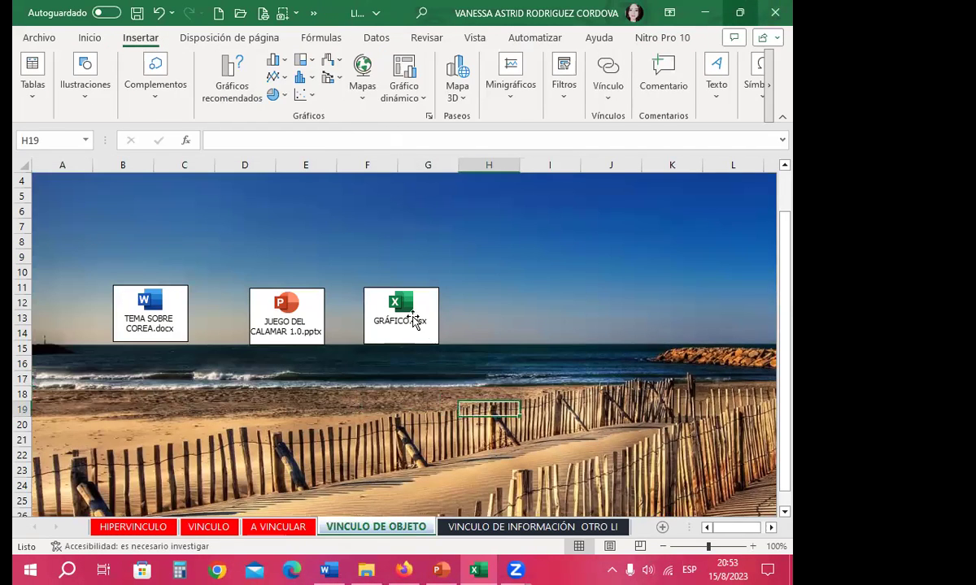
click(316, 314)
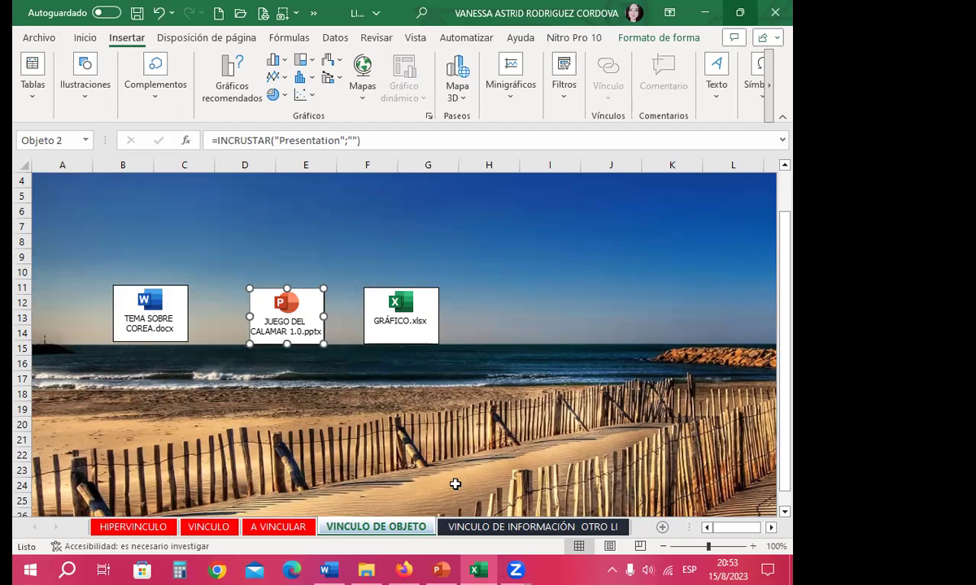
click(501, 375)
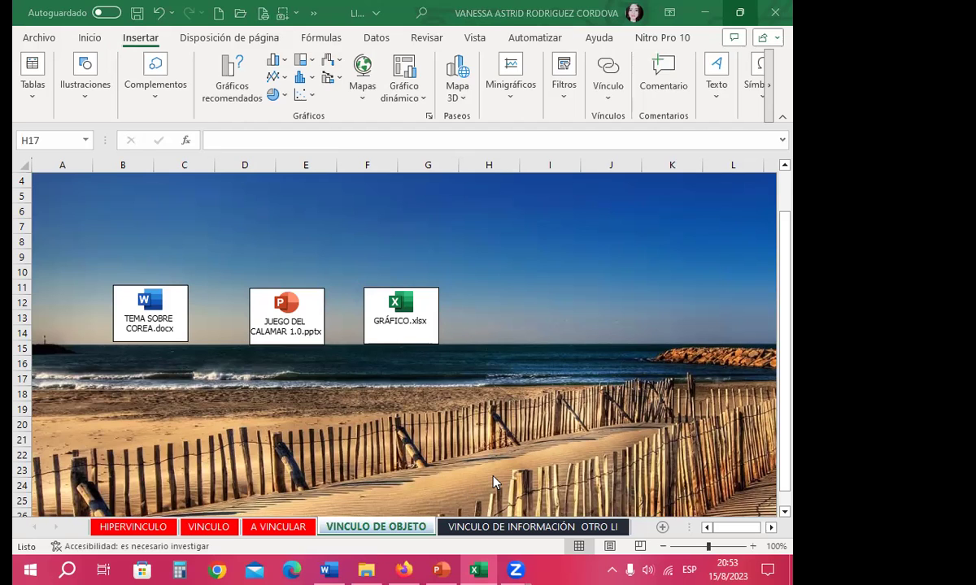
click(482, 528)
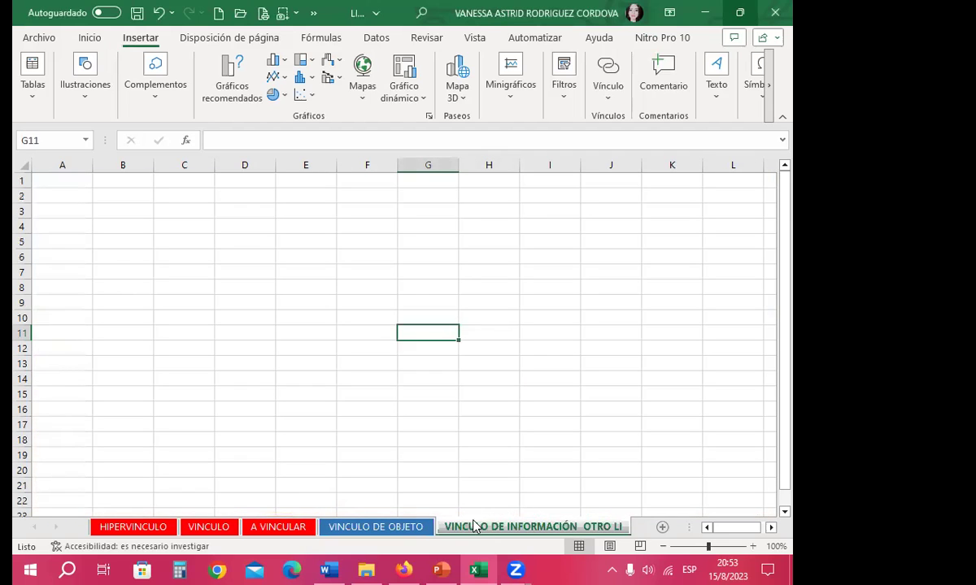
click(122, 272)
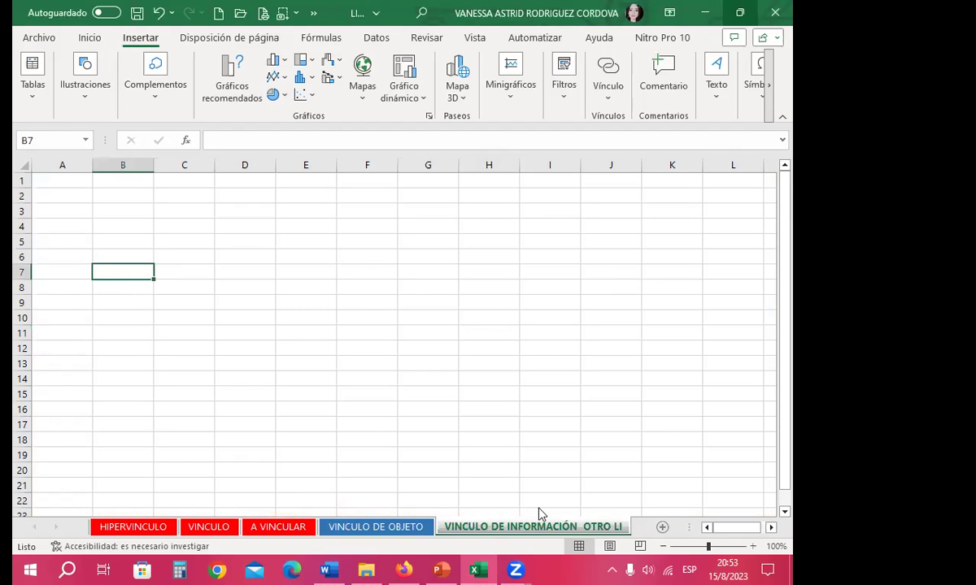
Open INFORMACIÓN.xlsx from the exercise folder
key(alt+Tab)
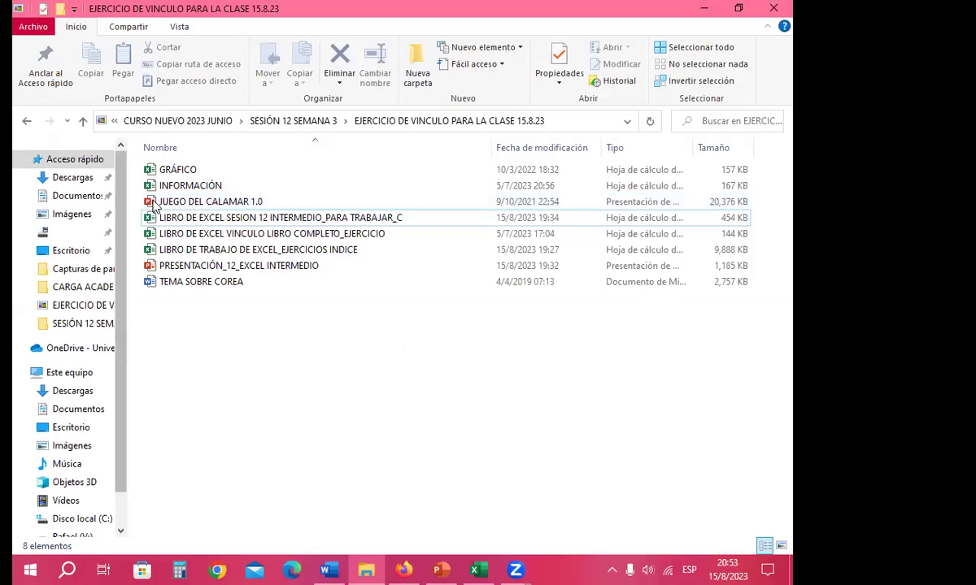
click(189, 187)
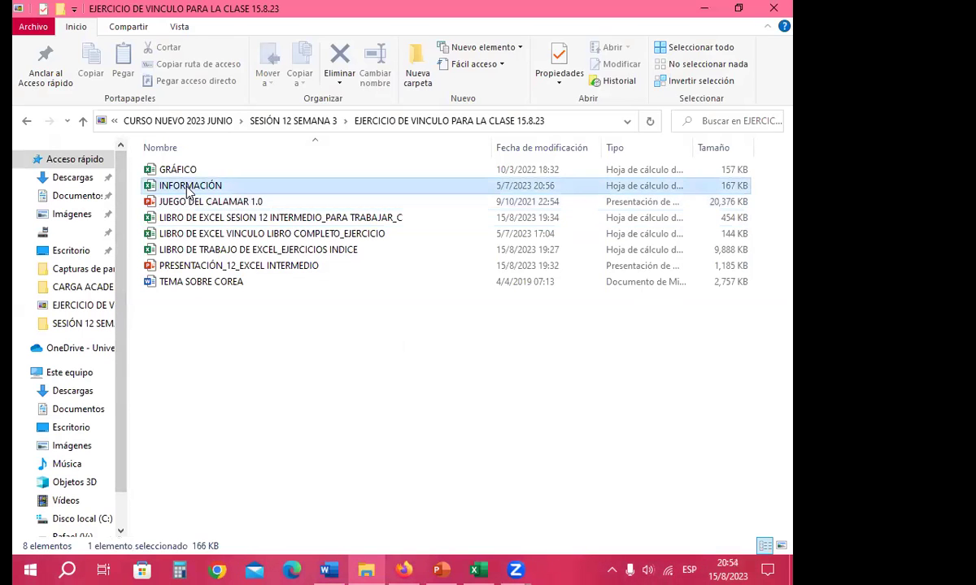
double_click(189, 188)
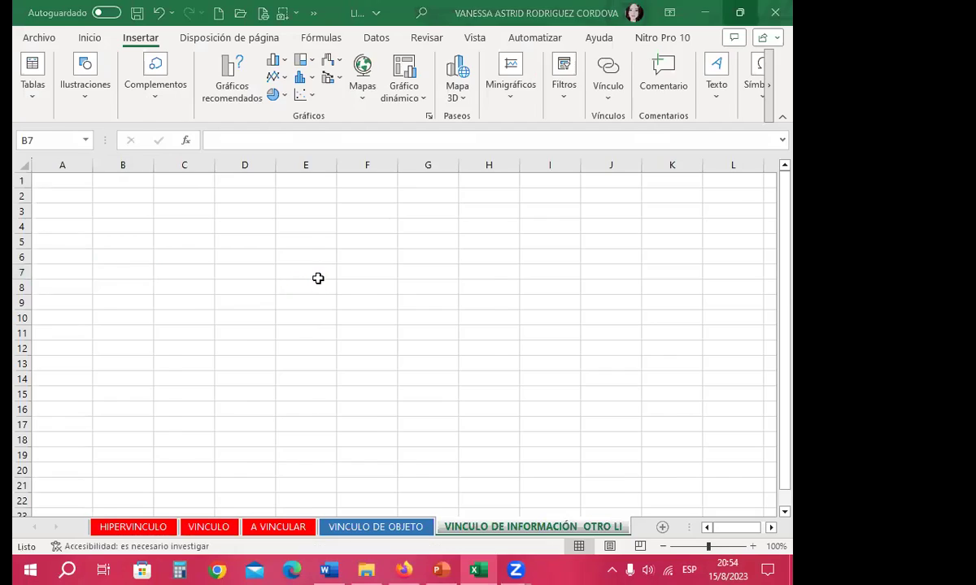
Copy the grades table A1:E158 from the INFORMACIÓN workbook
mouse_move(75, 186)
mouse_down()
mouse_move(350, 567)
mouse_move(350, 560)
mouse_up()
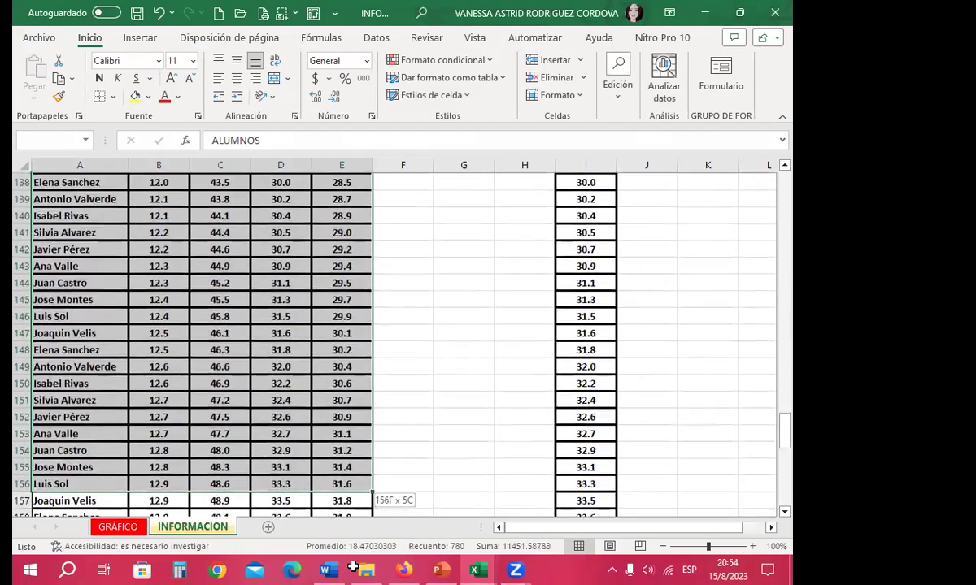
drag(334, 461, 328, 451)
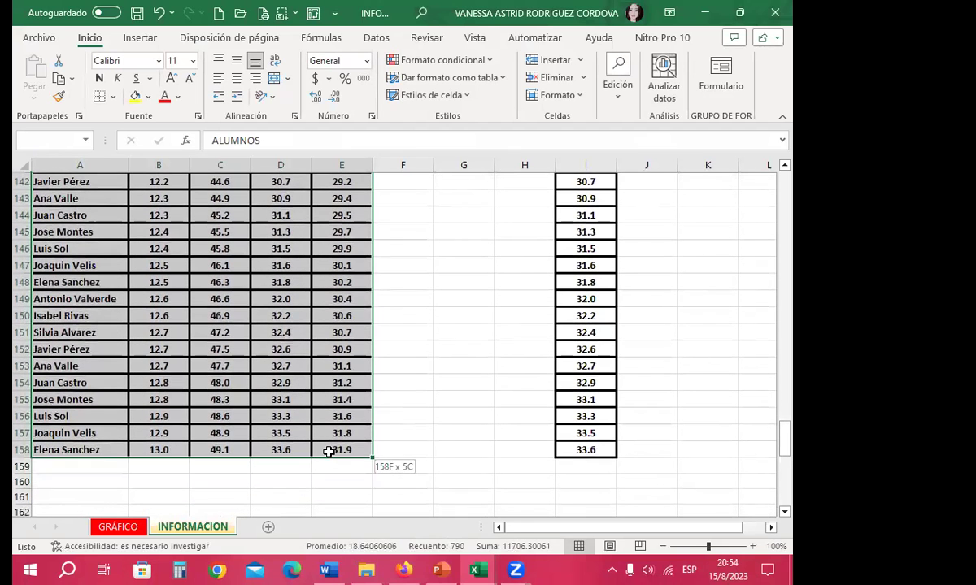
click(60, 79)
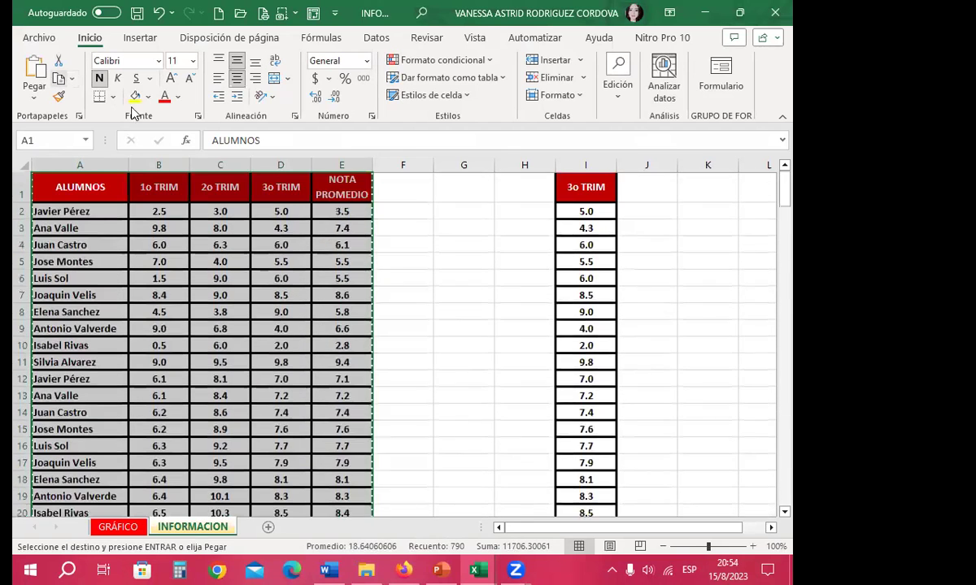
Select A1 in the empty sheet and try Pegar vínculo, dismissing the no-link warning
mouse_move(477, 570)
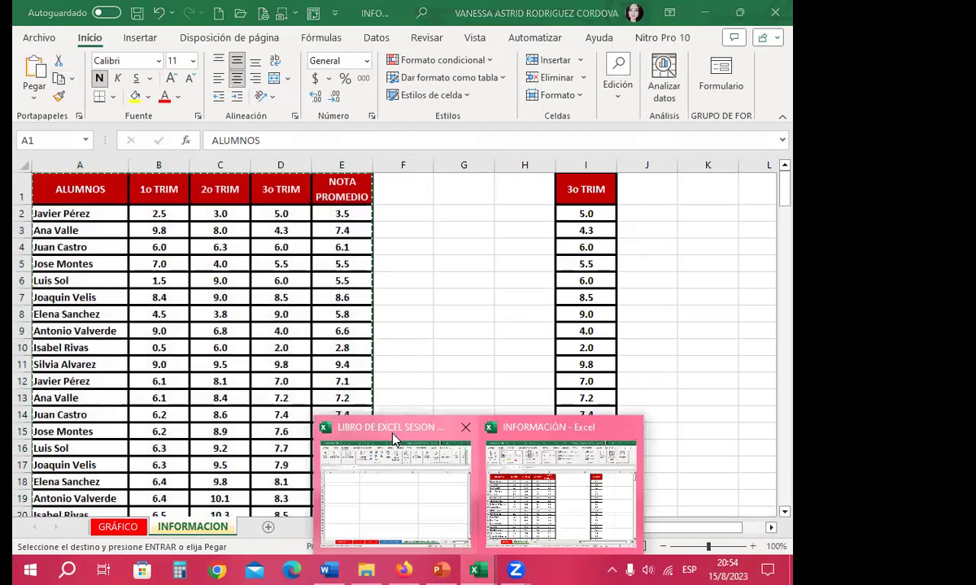
click(367, 405)
click(54, 180)
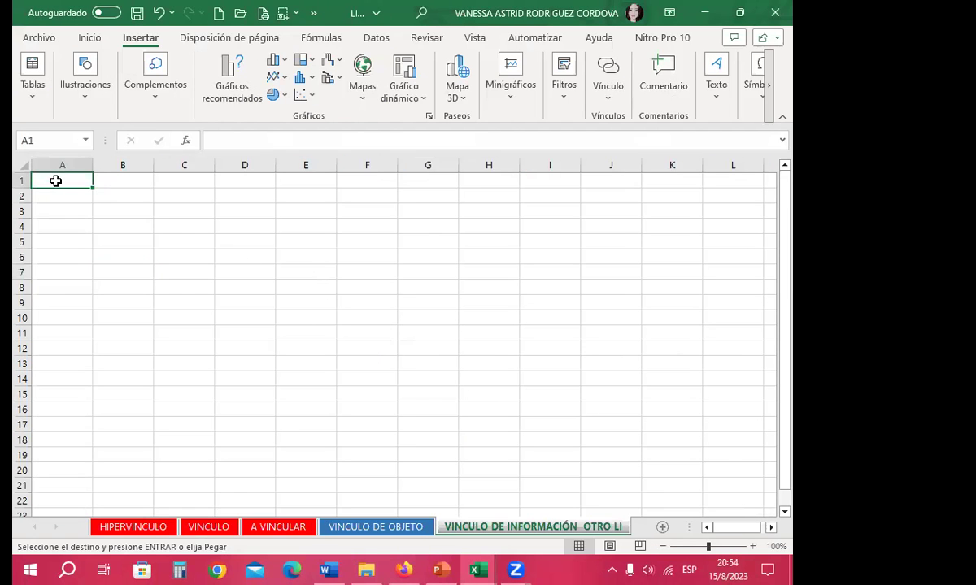
click(89, 38)
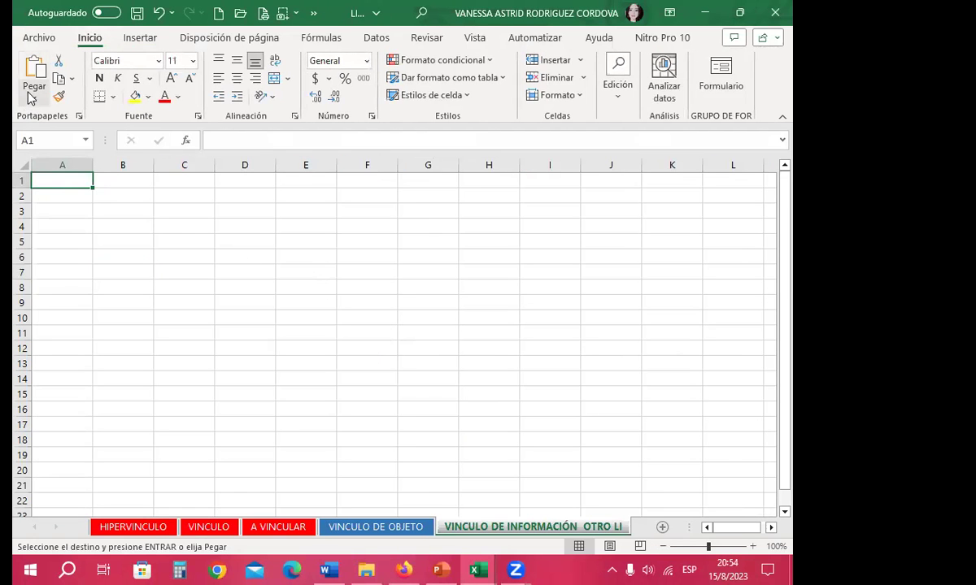
click(34, 95)
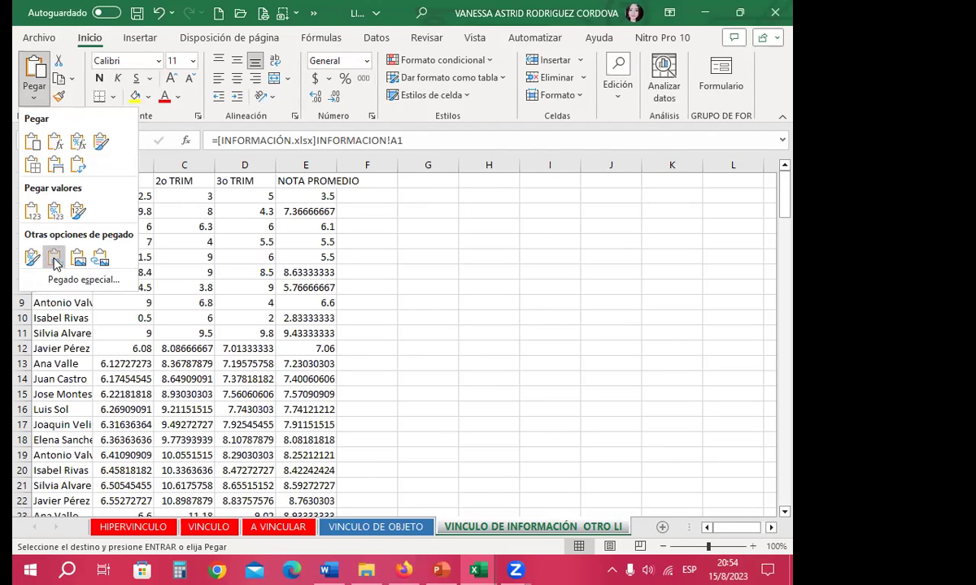
click(54, 258)
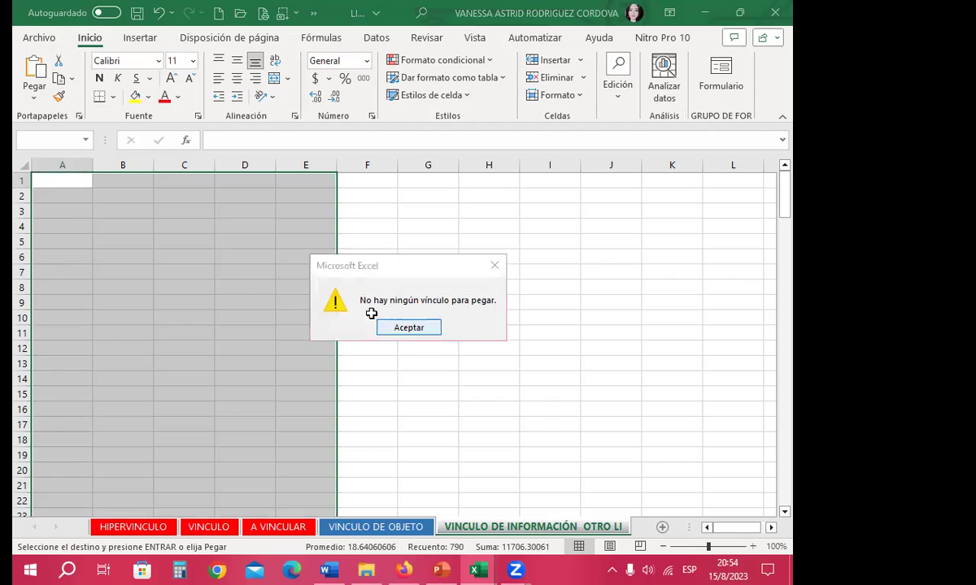
click(406, 329)
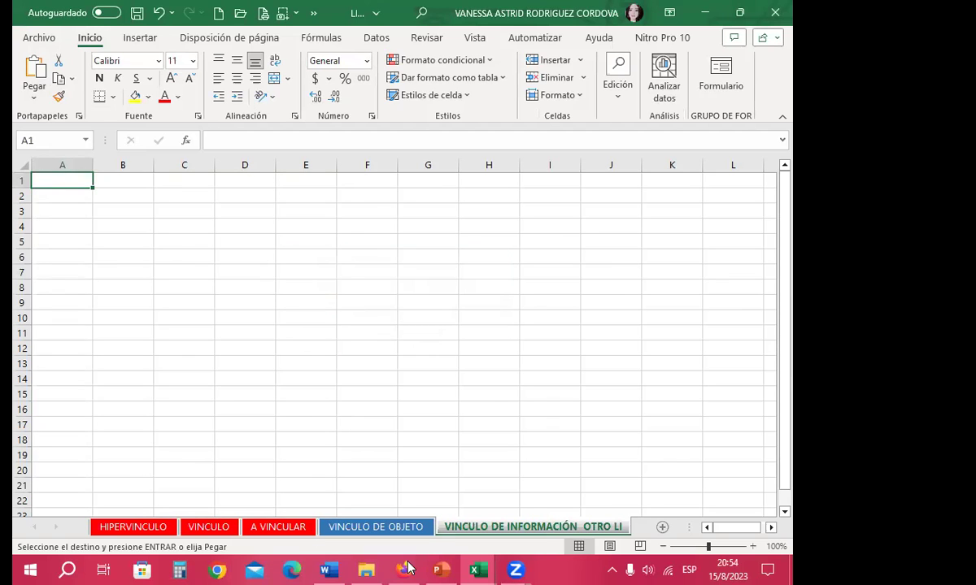
Paste the grades table at A1 as links with Pegar vínculo
mouse_move(478, 570)
click(560, 483)
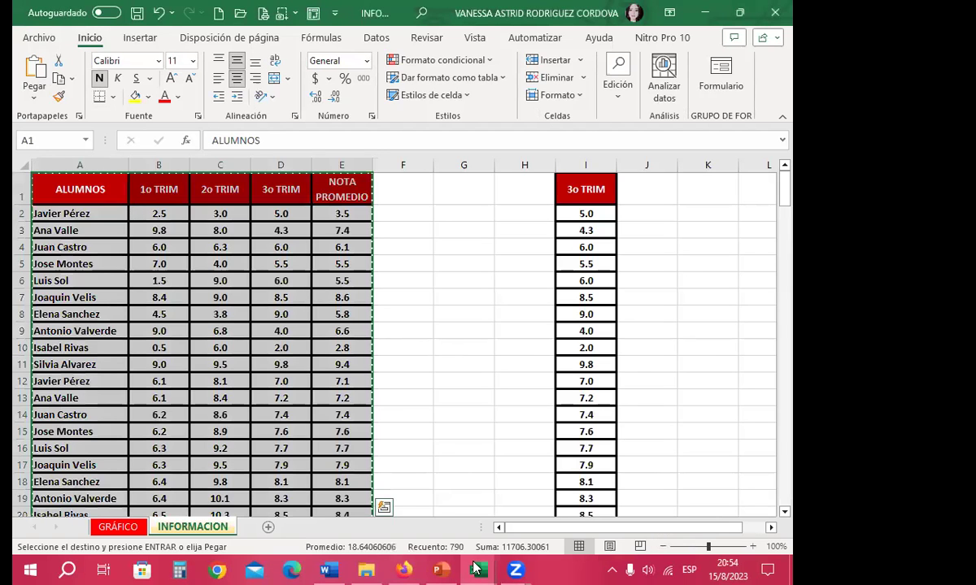
click(398, 471)
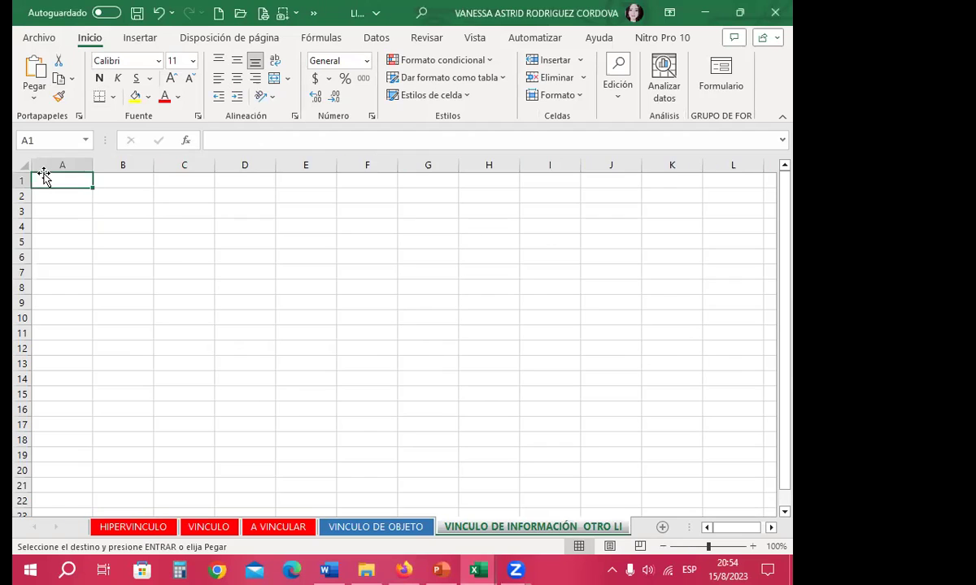
click(34, 97)
click(54, 257)
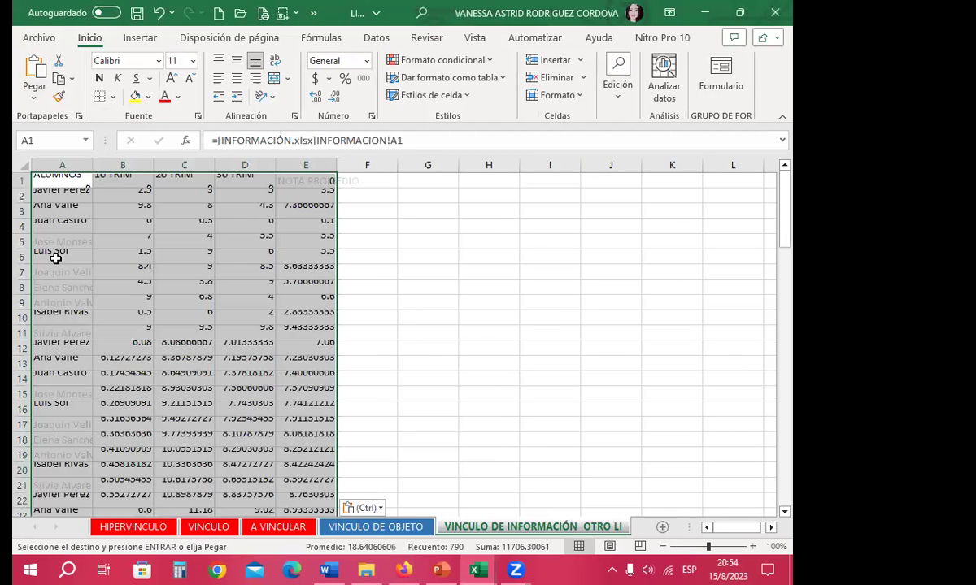
Fit column E and show the linked grades as numbers with one decimal place
double_click(337, 165)
click(418, 234)
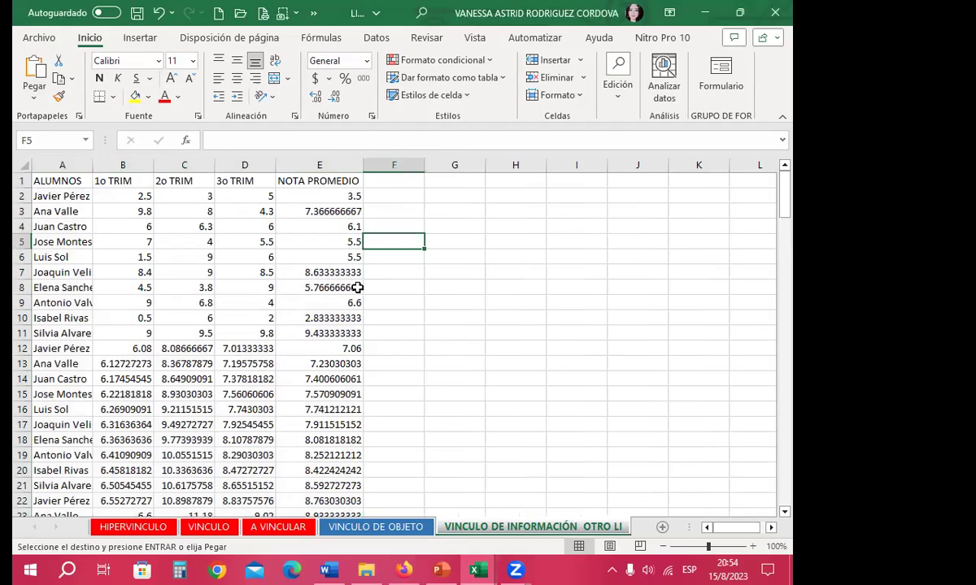
click(341, 287)
mouse_move(123, 196)
mouse_down()
mouse_move(322, 569)
mouse_move(312, 453)
mouse_up()
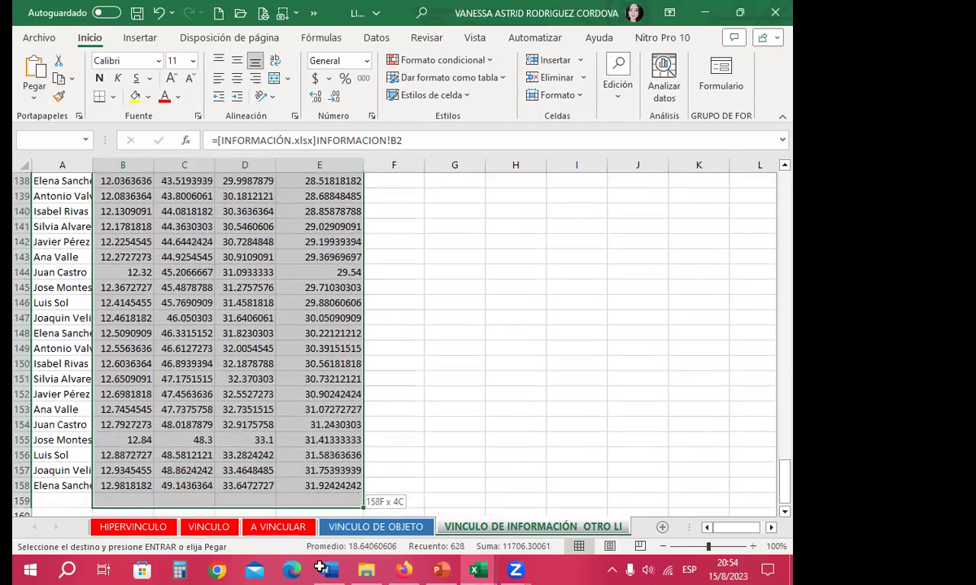
click(332, 96)
click(316, 96)
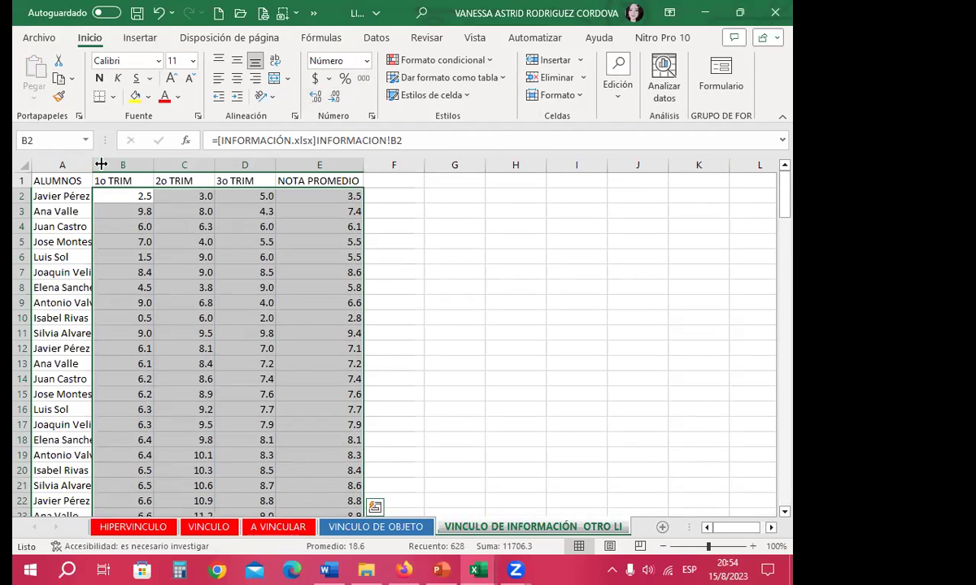
Widen column A and give the whole table all borders, centred and bold text
drag(94, 165, 139, 160)
mouse_move(74, 181)
mouse_down()
mouse_move(370, 567)
mouse_move(377, 437)
mouse_move(377, 452)
mouse_up()
click(113, 97)
click(106, 248)
click(236, 78)
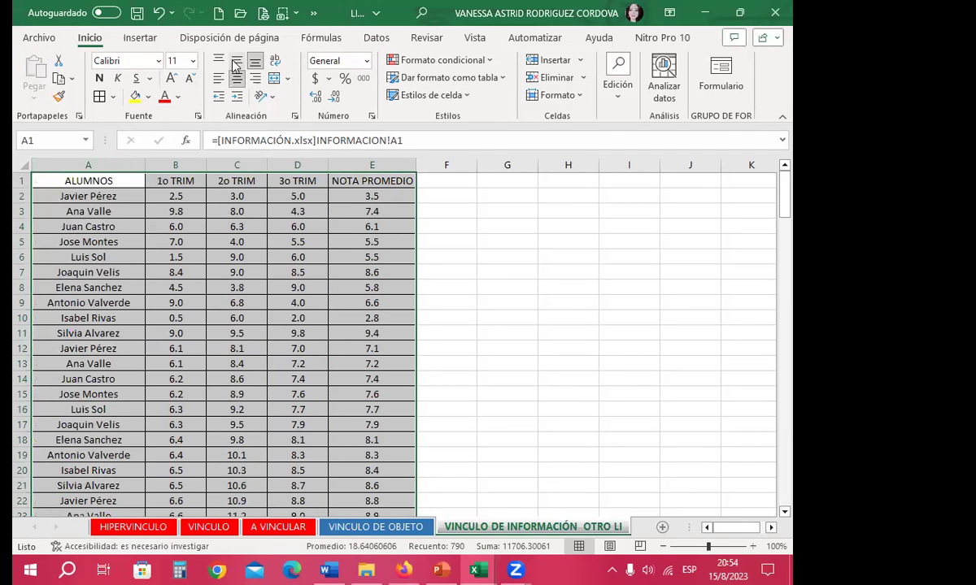
click(99, 78)
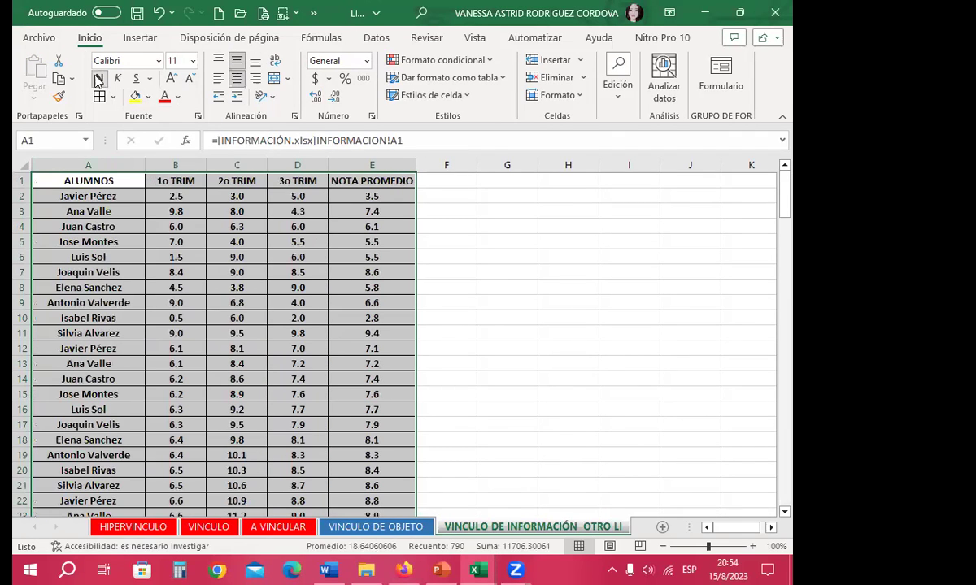
Fill the header row A1:E1 with yellow
drag(51, 181, 394, 181)
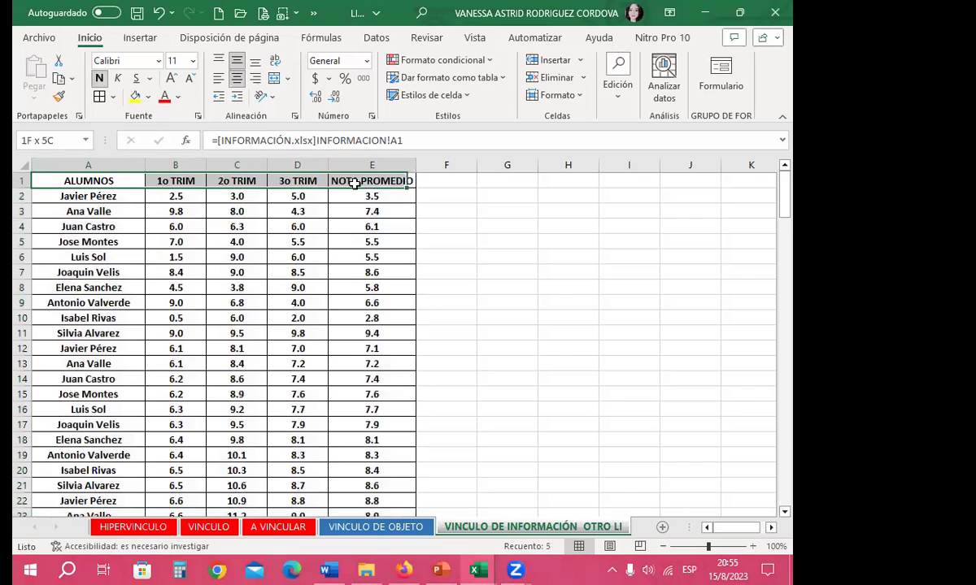
click(130, 97)
click(174, 254)
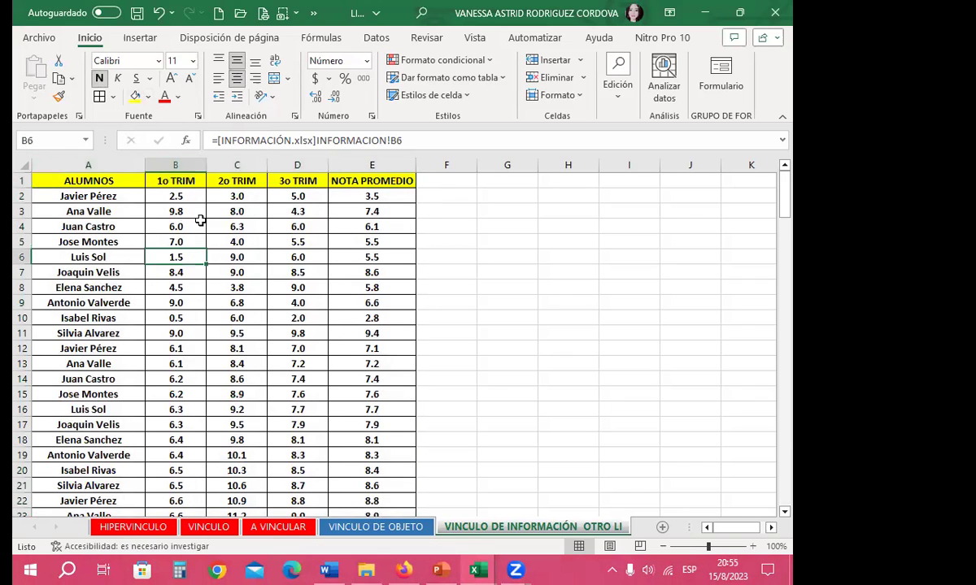
Save the workbook and check the link formulas in B5, E11, A2 and A1
click(139, 14)
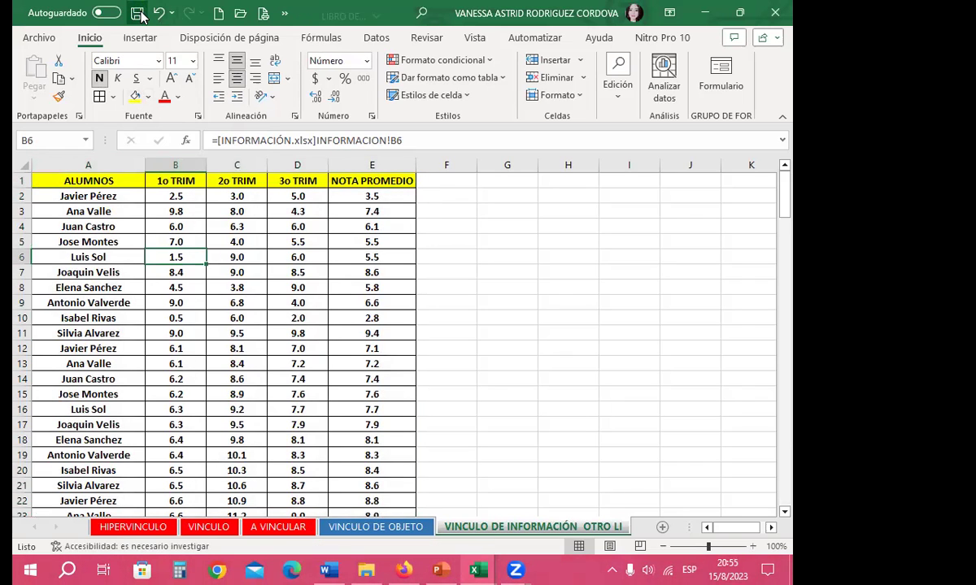
click(178, 236)
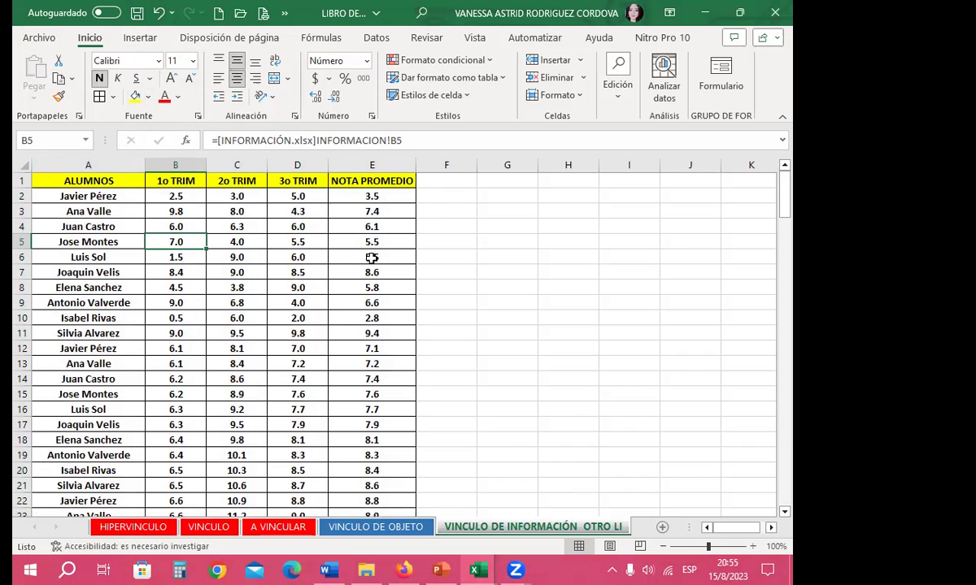
click(400, 327)
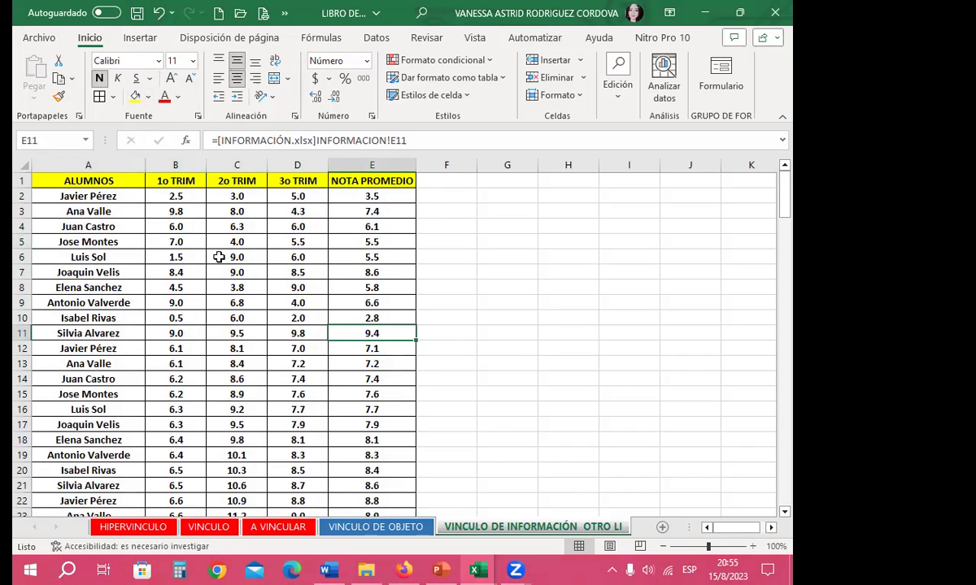
click(101, 197)
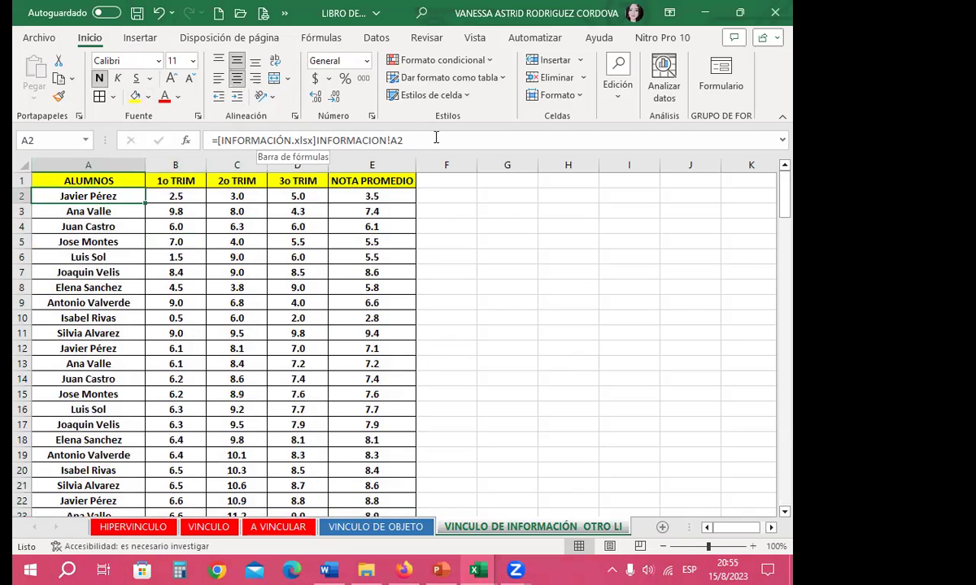
click(115, 184)
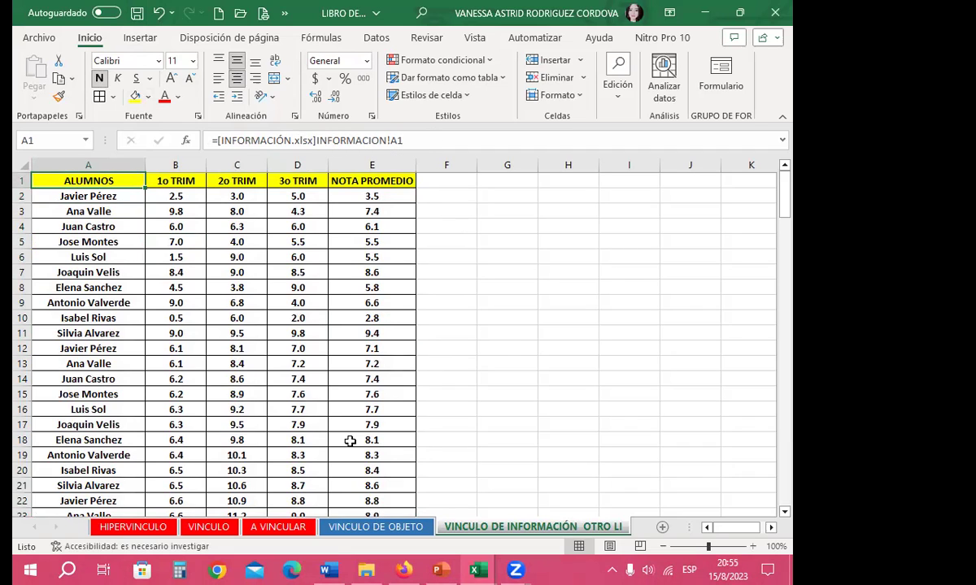
Compare with the INFORMACIÓN source, then check the link formulas in E7 and C5
mouse_move(477, 565)
click(558, 479)
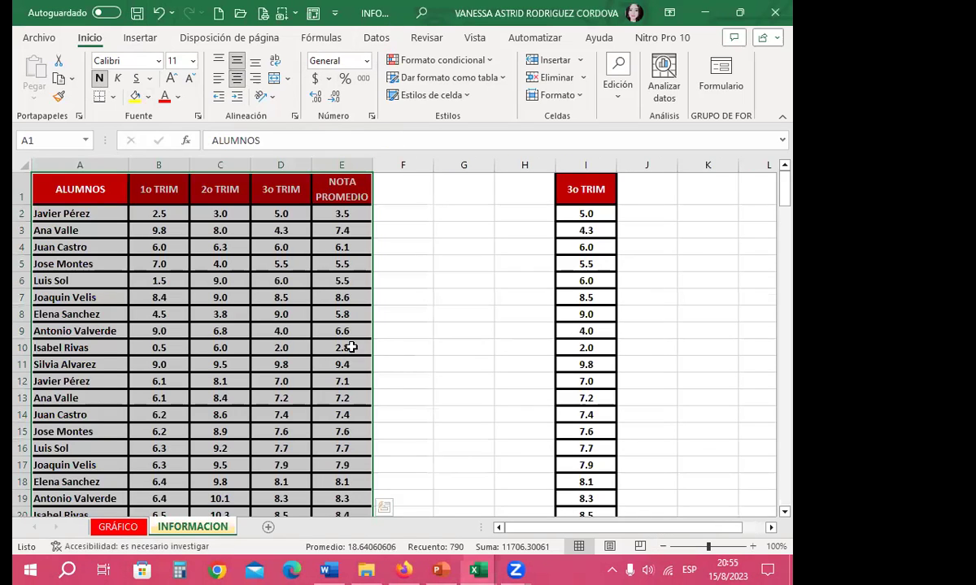
click(439, 317)
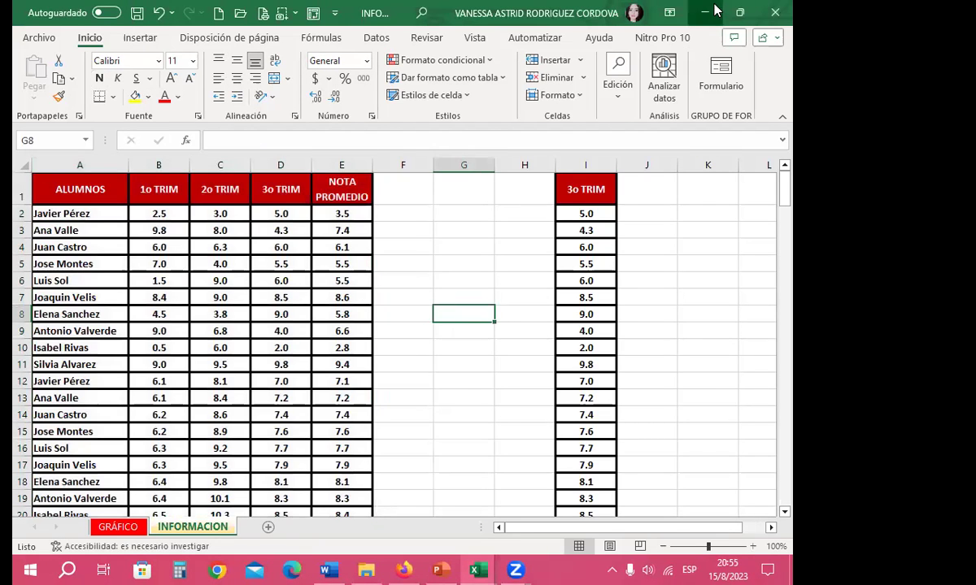
key(alt+Tab)
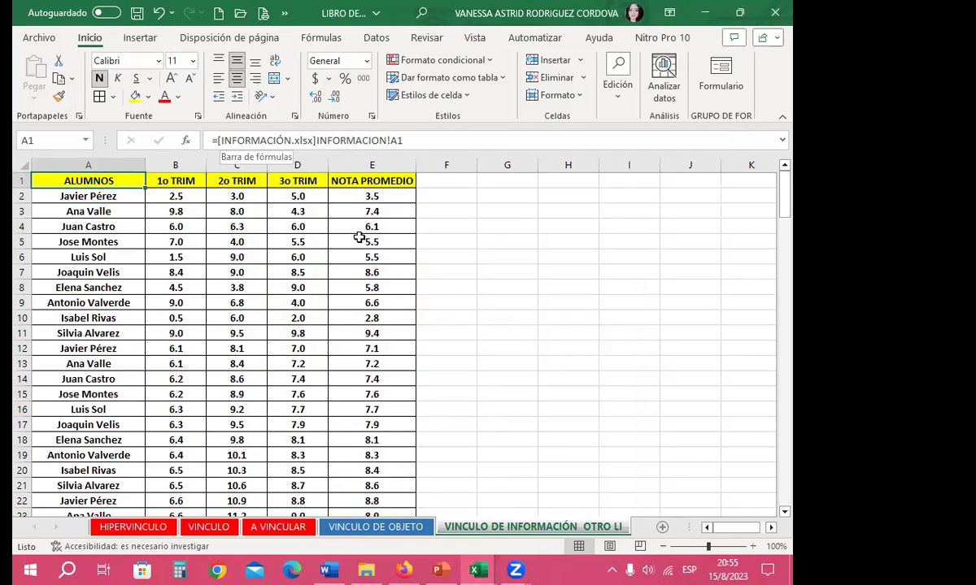
click(341, 272)
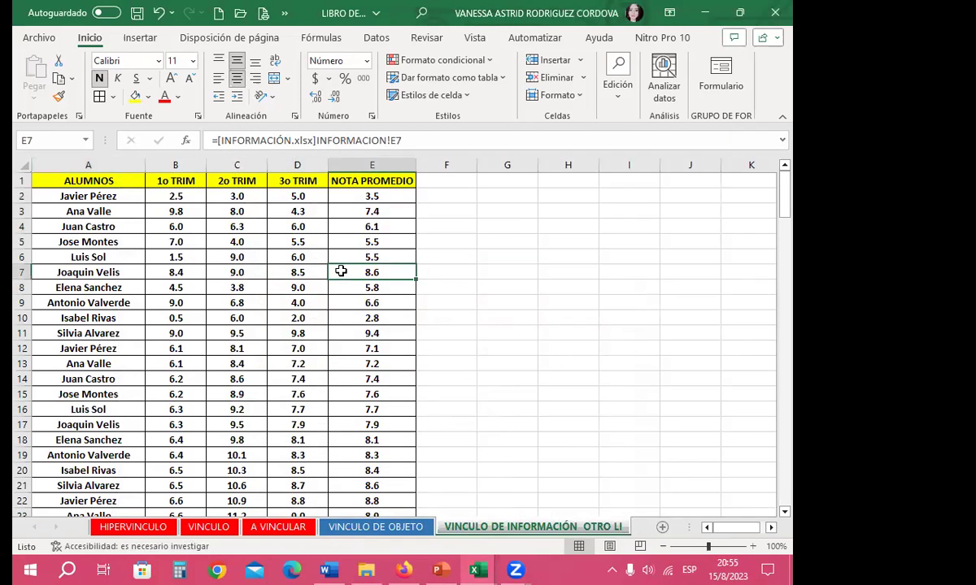
click(239, 244)
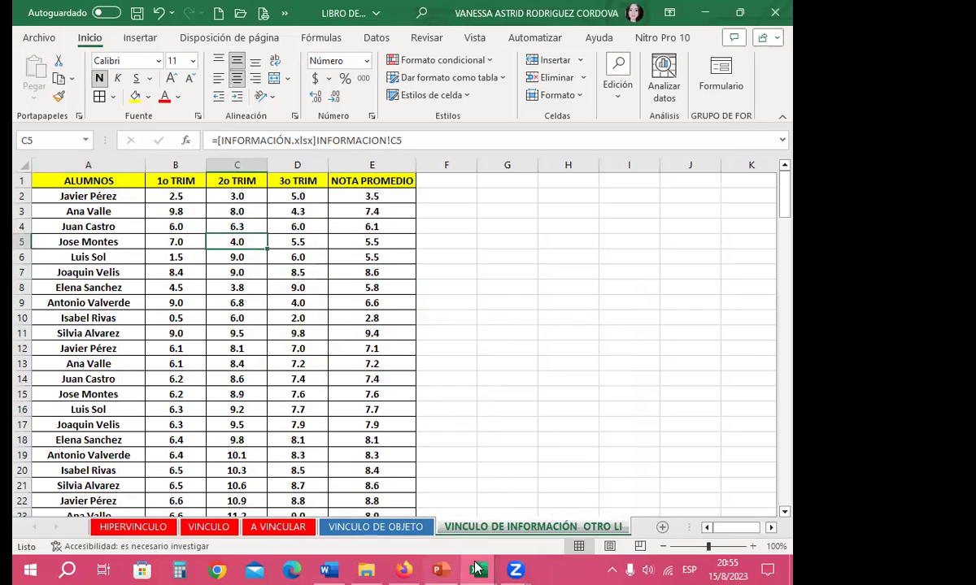
click(475, 569)
Delete the first four student names, A2:A5, in INFORMACIÓN
click(503, 431)
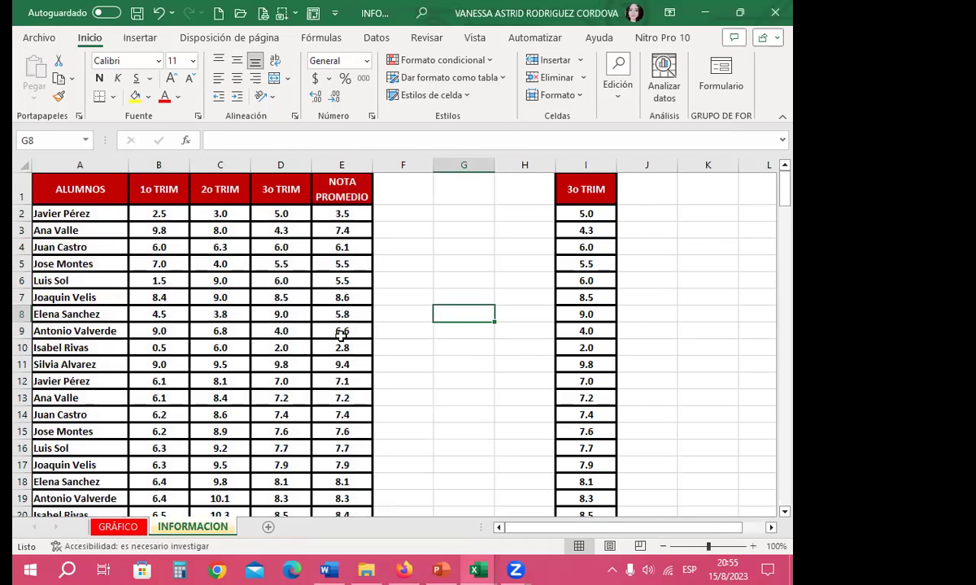
click(332, 309)
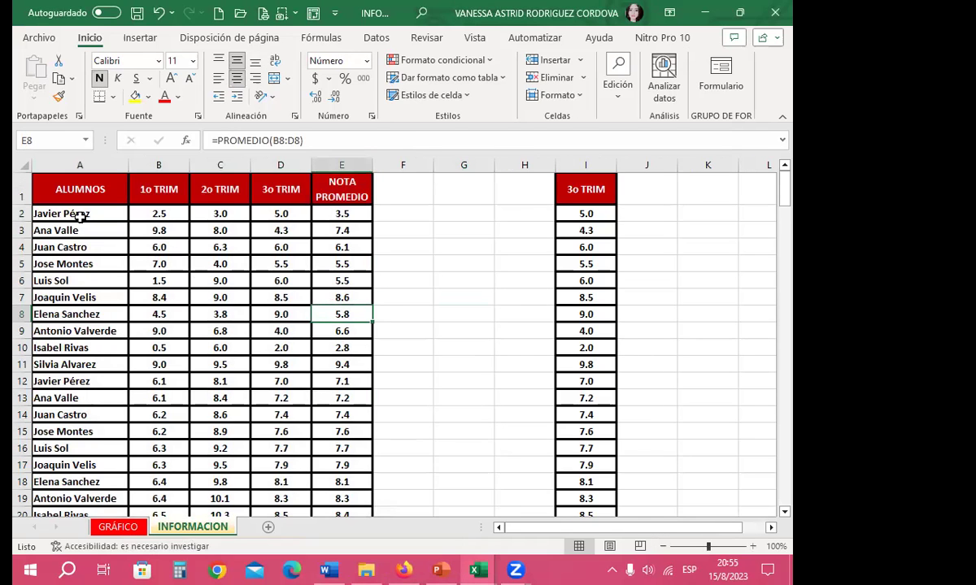
drag(77, 213, 84, 274)
key(Delete)
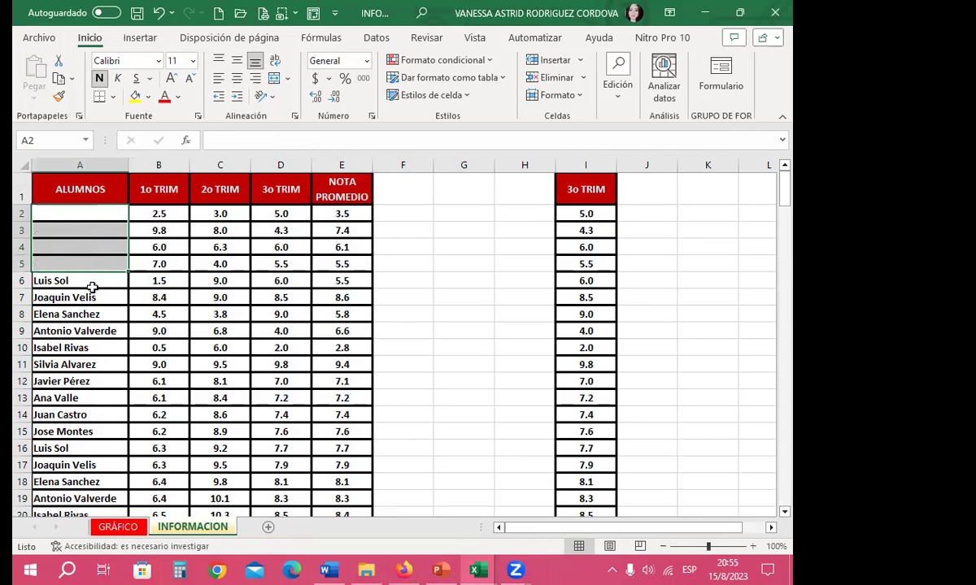
click(92, 286)
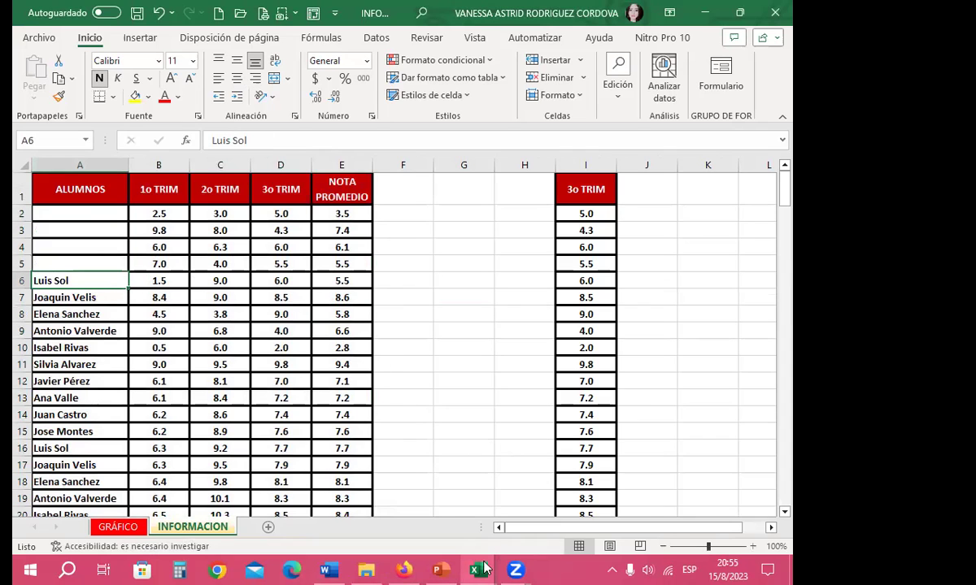
Check that the linked sheet shows zeros for those names, then return to INFORMACIÓN
mouse_move(478, 569)
click(384, 400)
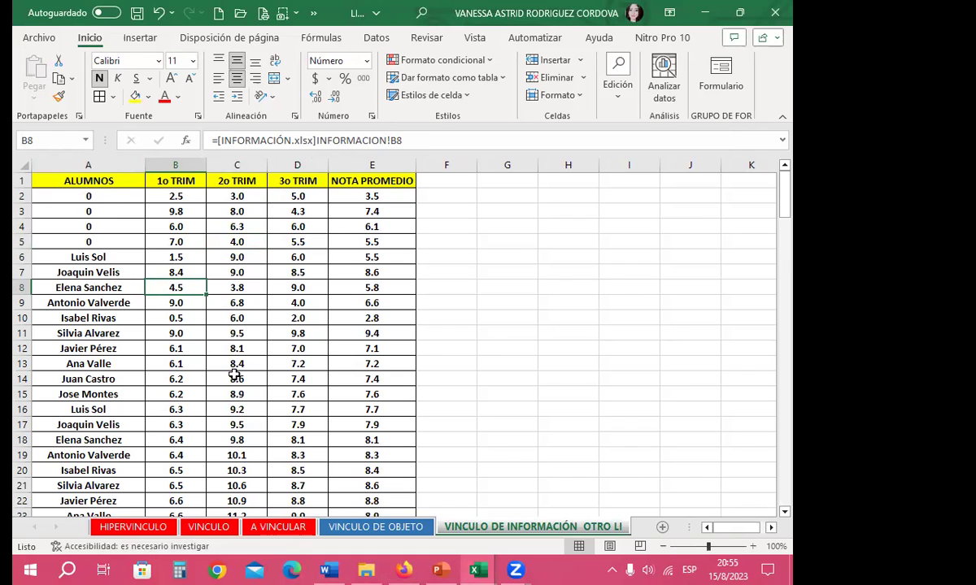
click(479, 571)
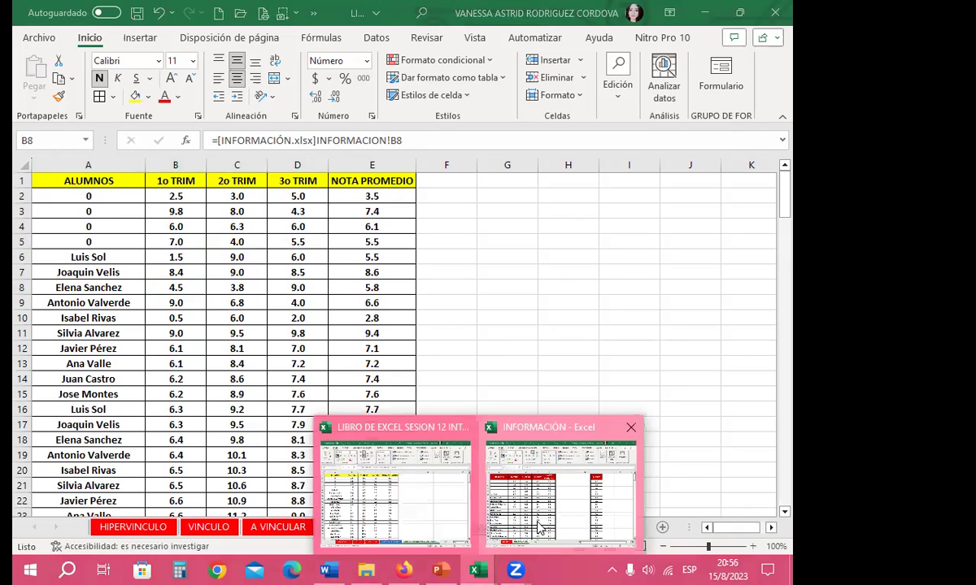
click(537, 527)
click(90, 298)
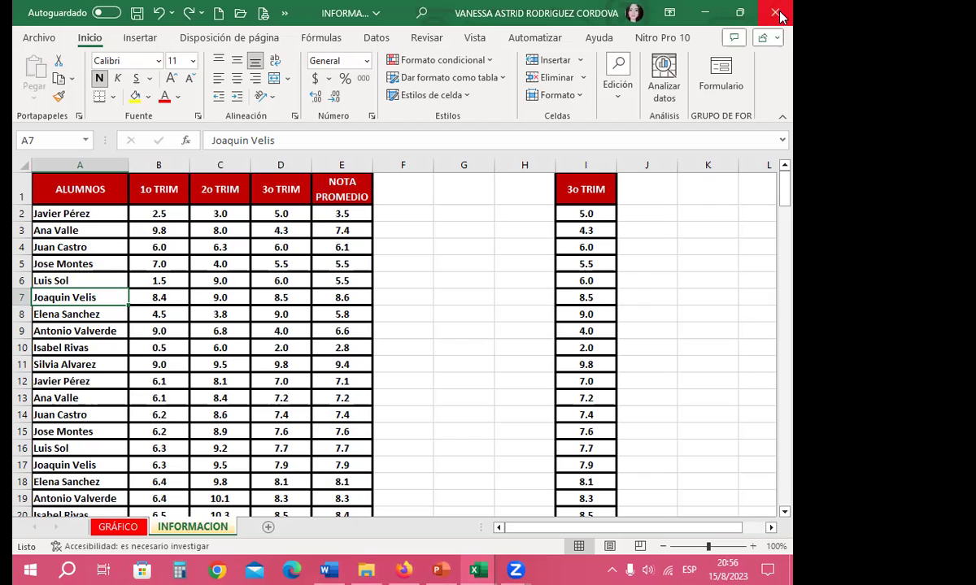
Close the INFORMACIÓN workbook and select C5 in the linked sheet
click(778, 12)
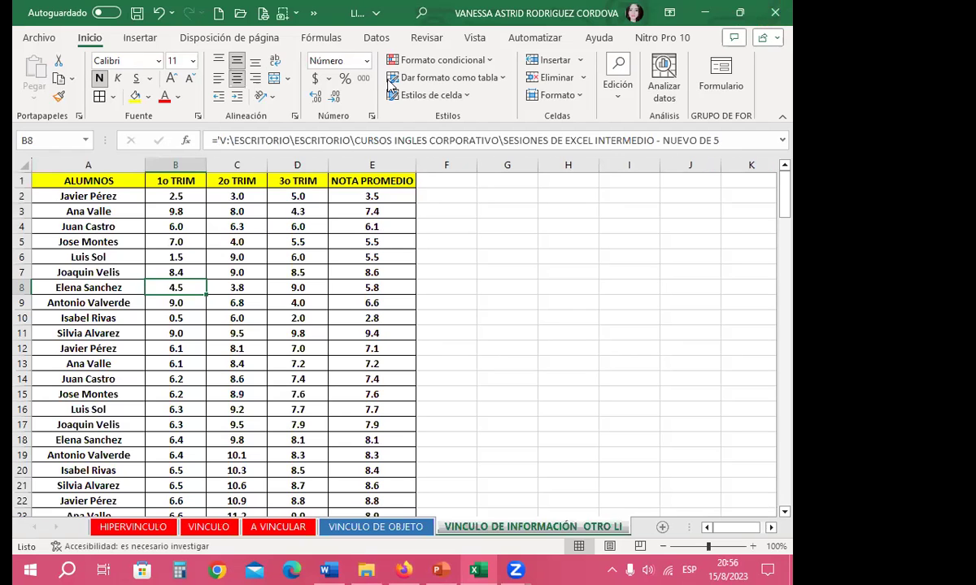
click(117, 229)
click(216, 236)
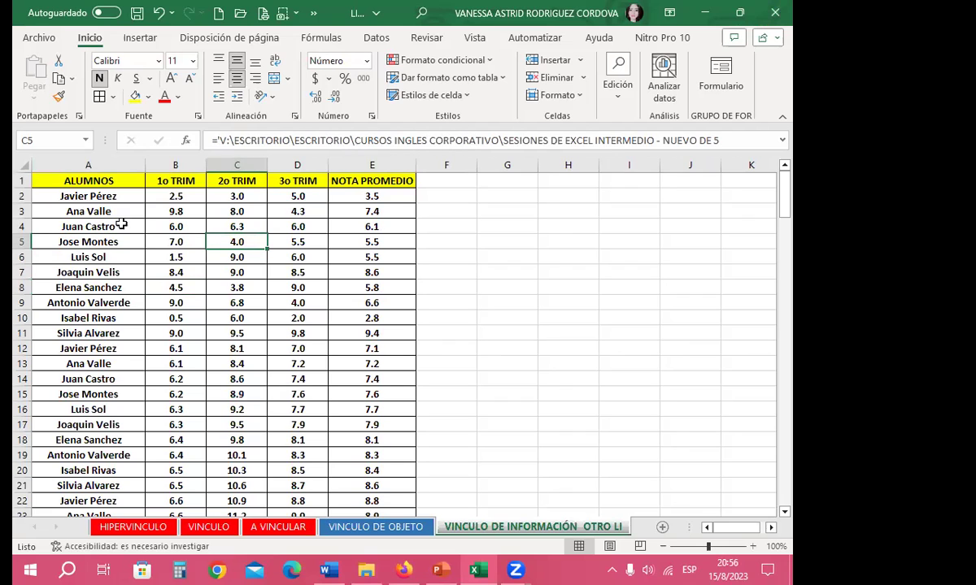
Expand the formula bar to read the full-path INFORMACIÓN.xlsx links in A2 and E4
click(108, 198)
click(781, 142)
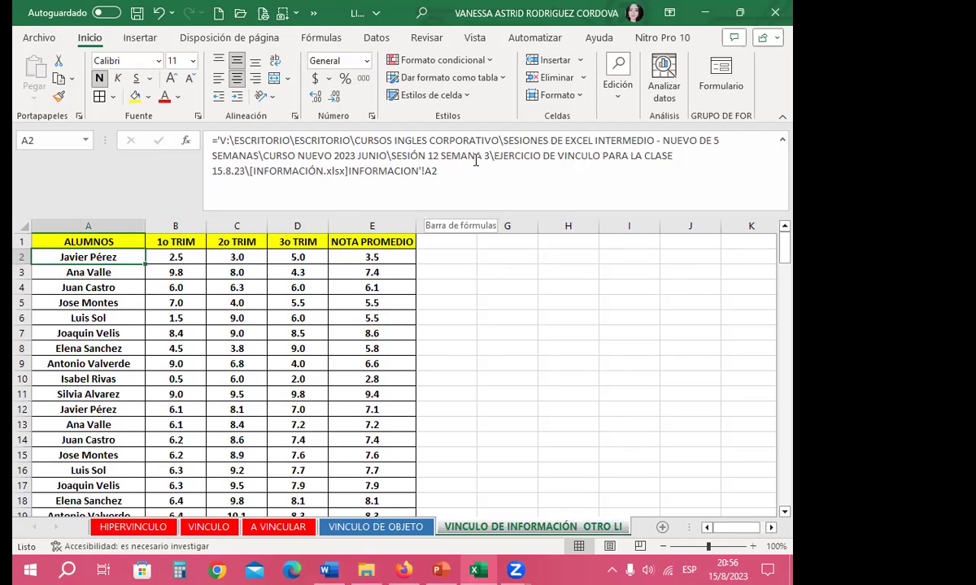
click(370, 290)
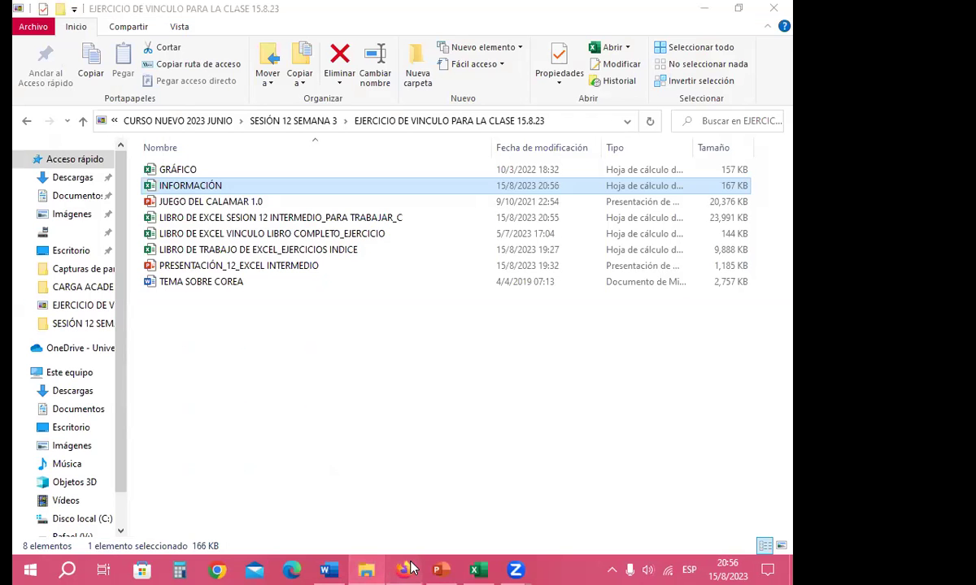
Close the linked grades workbook, saving its changes
click(394, 527)
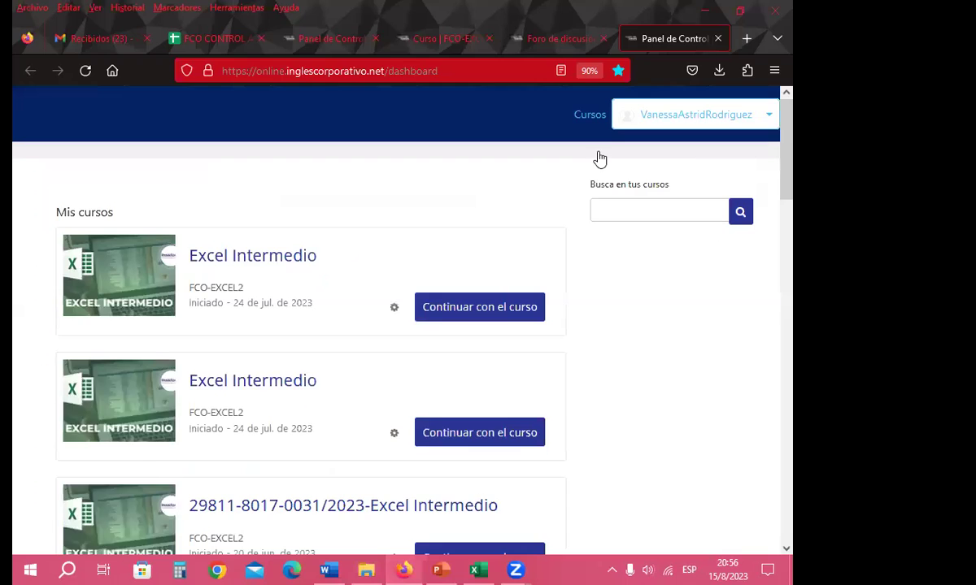
click(366, 570)
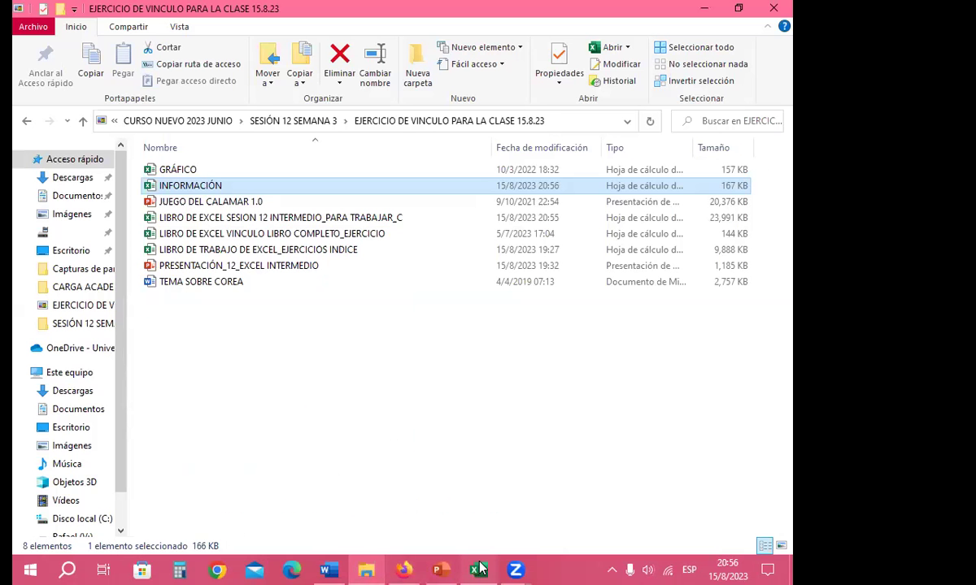
click(471, 569)
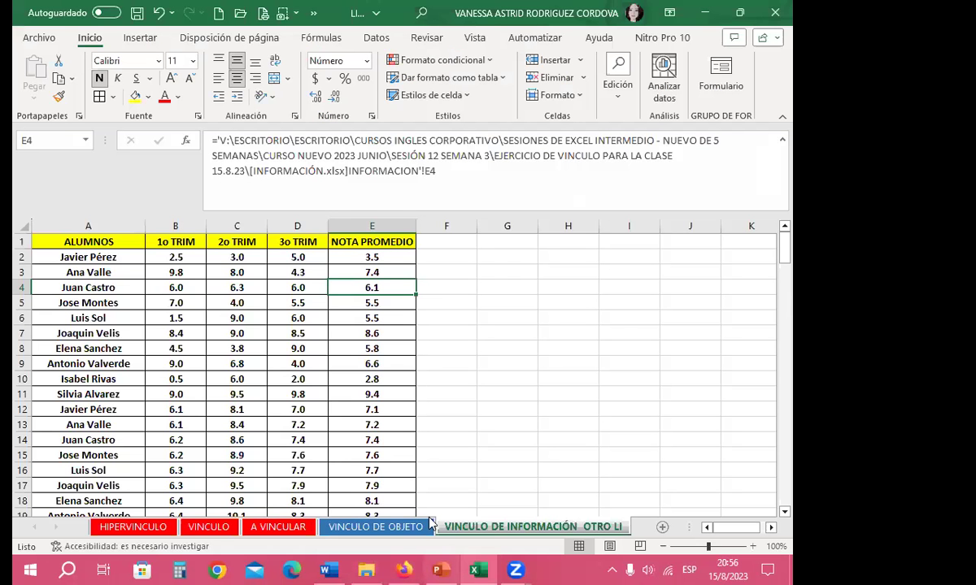
click(787, 11)
click(359, 312)
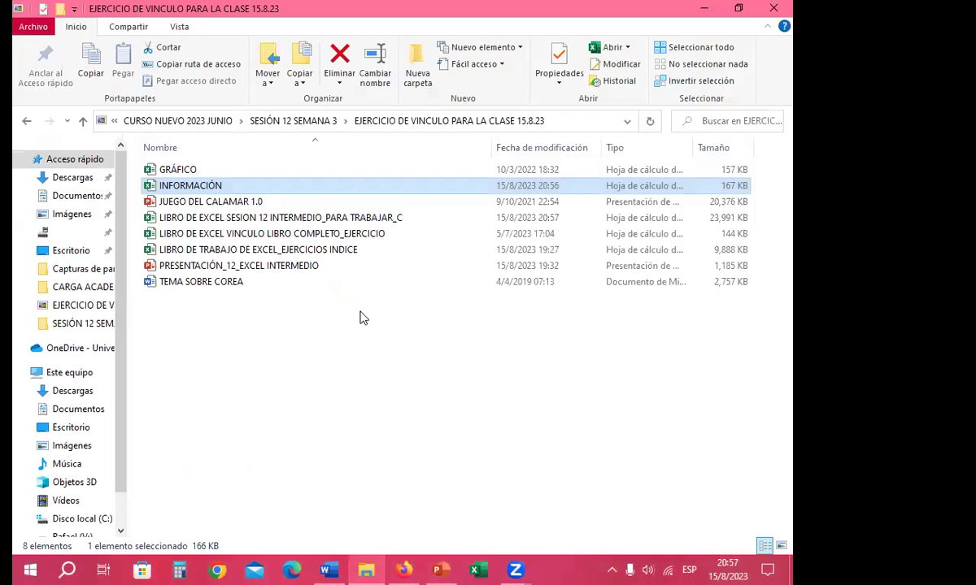
Open INFORMACIÓN.xlsx, clear the 3o TRIM grades in column D, and close it
double_click(209, 188)
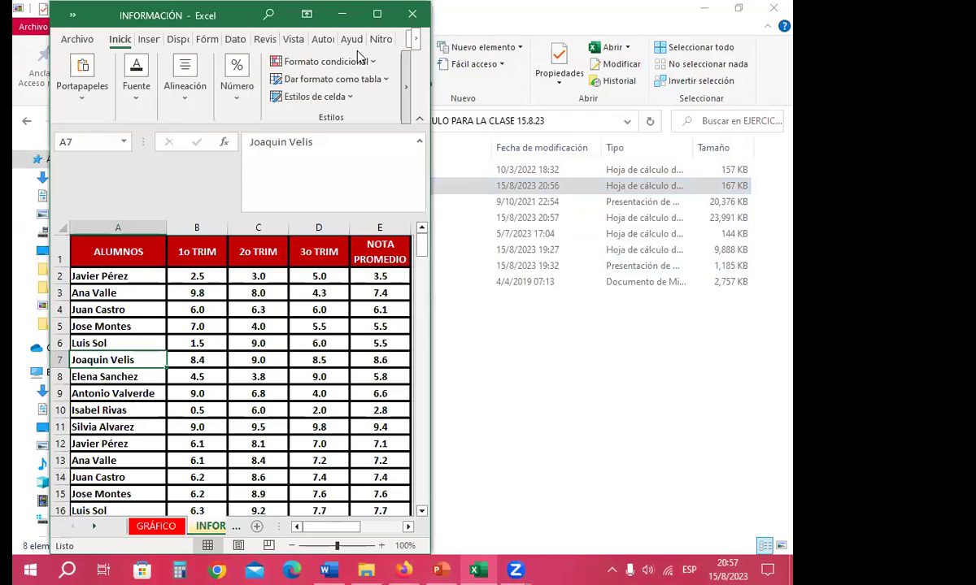
click(339, 12)
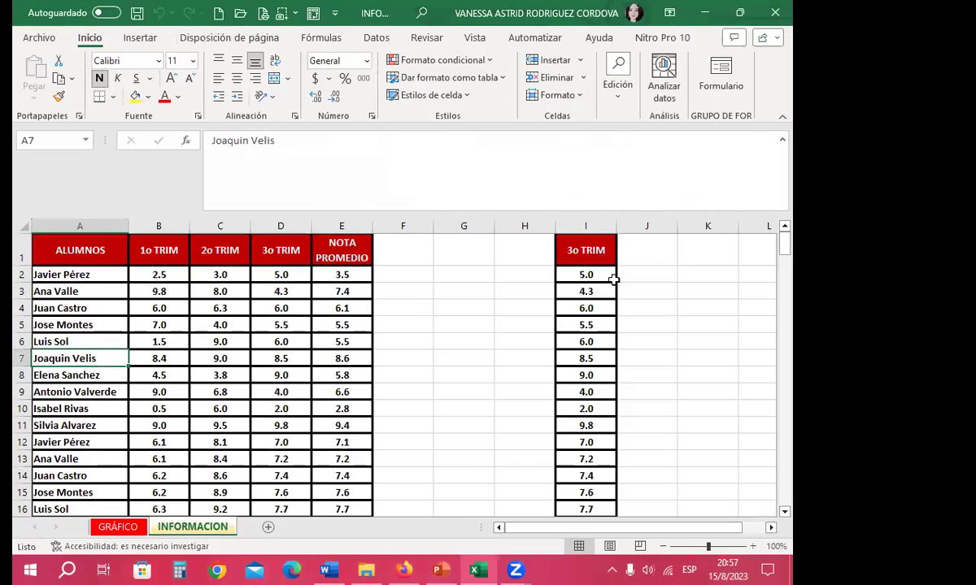
click(623, 290)
mouse_move(292, 282)
mouse_down()
mouse_move(291, 566)
mouse_move(283, 487)
mouse_up()
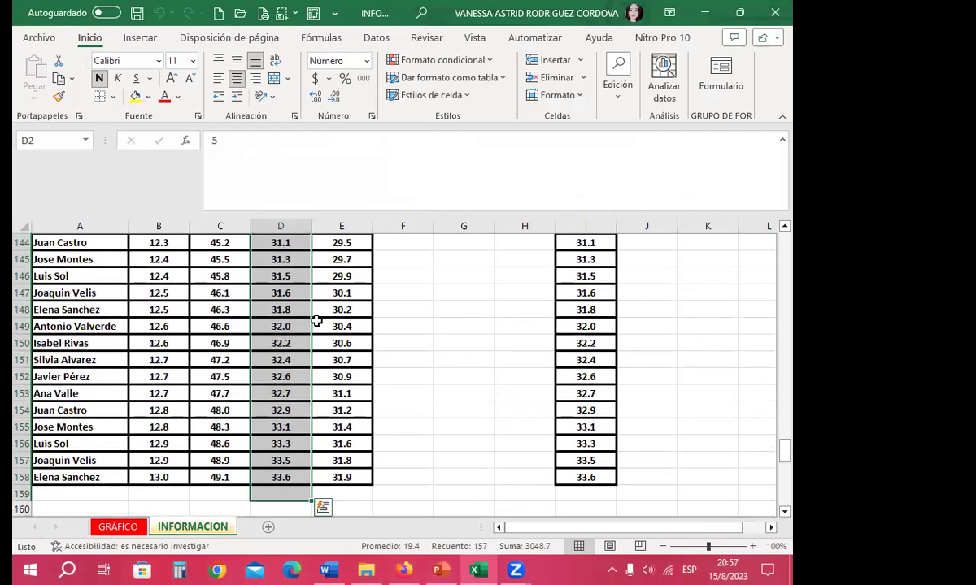
key(ctrl+z)
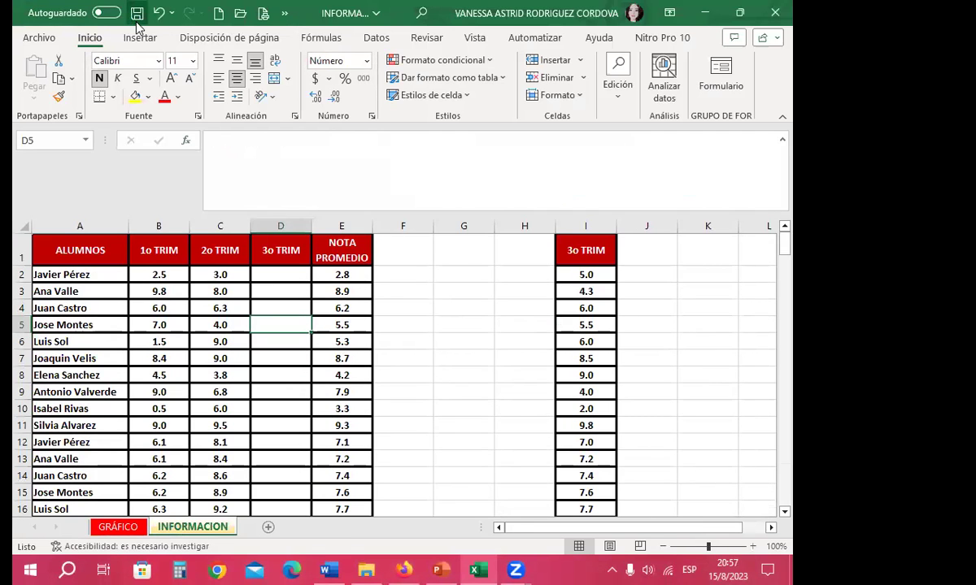
click(776, 12)
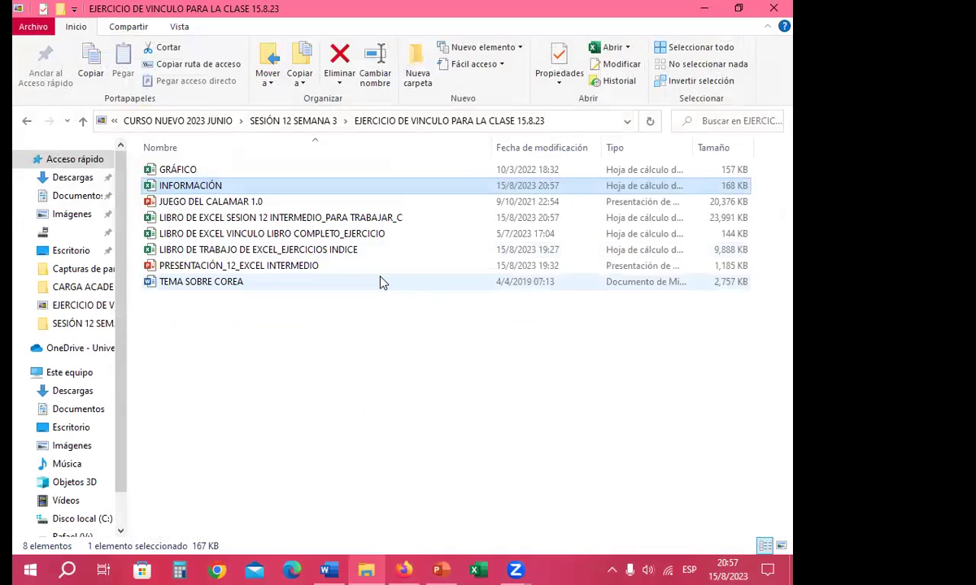
click(269, 220)
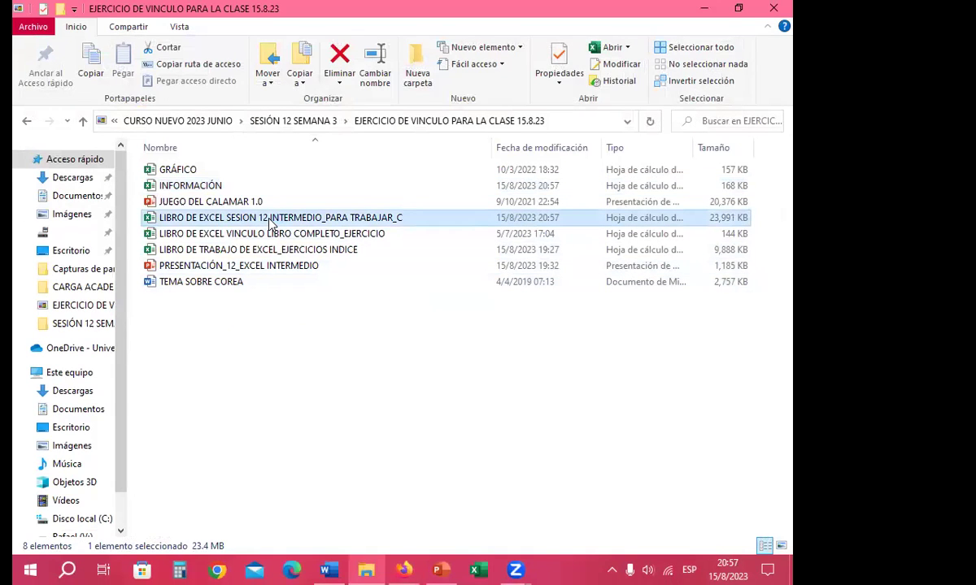
Open LIBRO DE EXCEL SESION 12, inspect D4's link formula, then reopen it from the folder
double_click(271, 225)
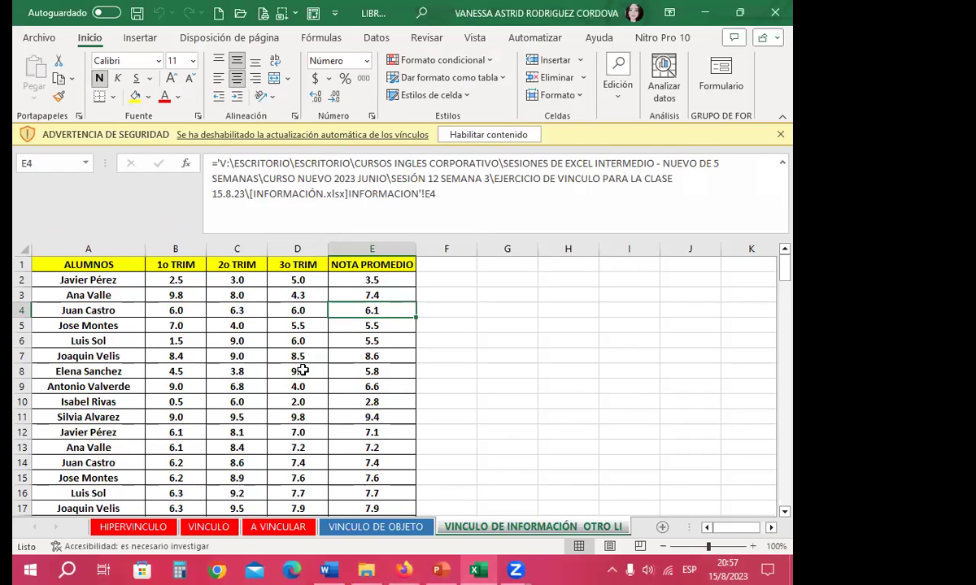
click(779, 136)
click(440, 302)
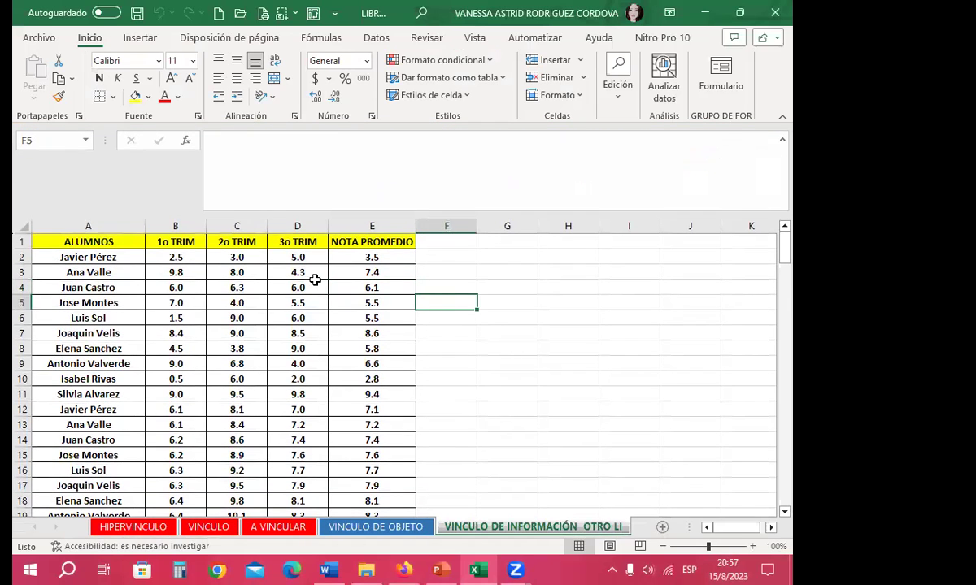
click(312, 284)
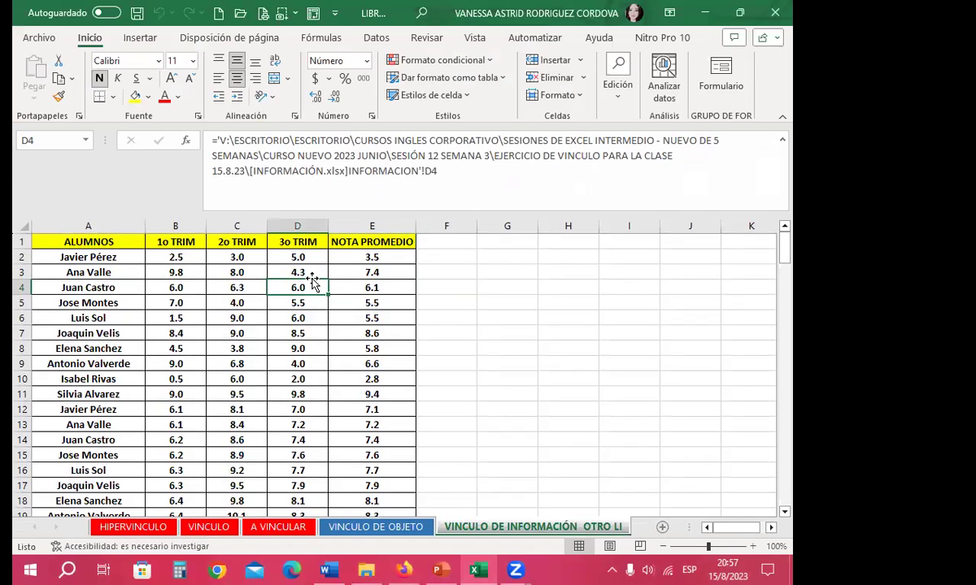
click(782, 139)
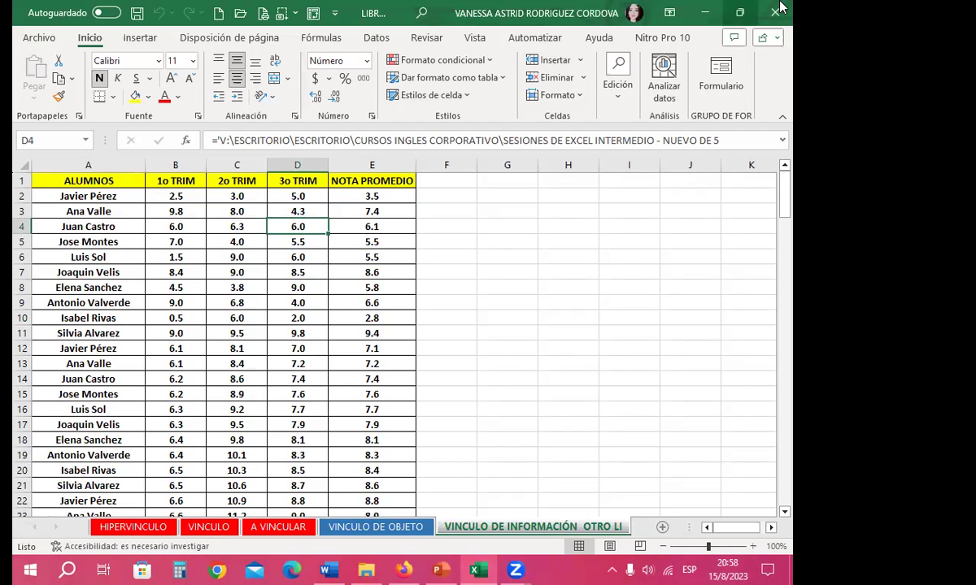
click(703, 13)
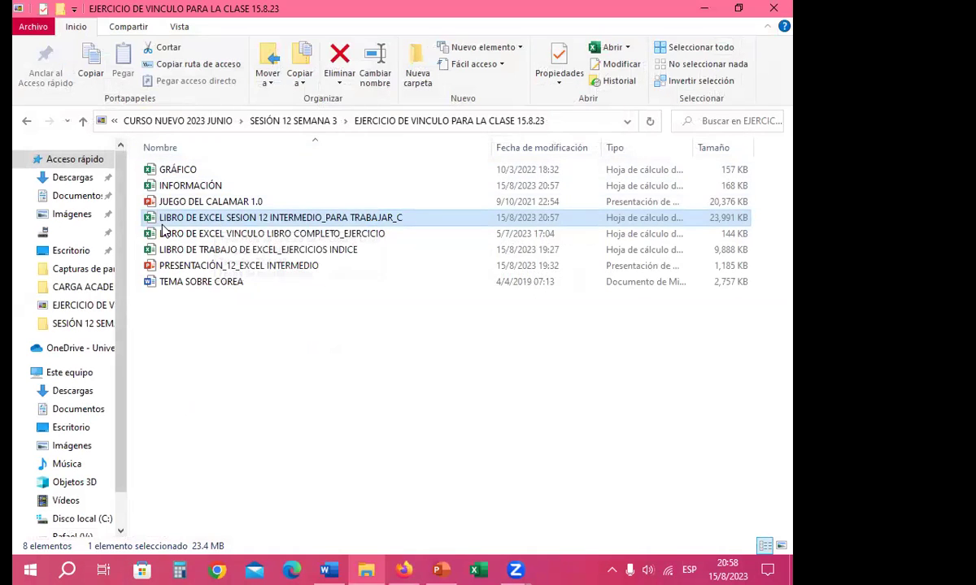
double_click(203, 220)
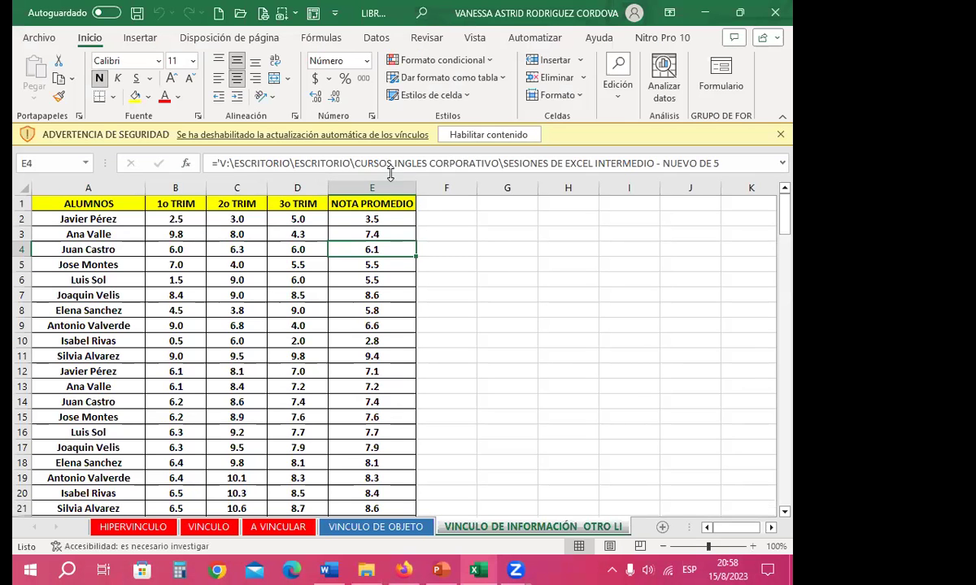
Enable content so external links update, and check the linked 3o TRIM values in D3 and D8
click(488, 135)
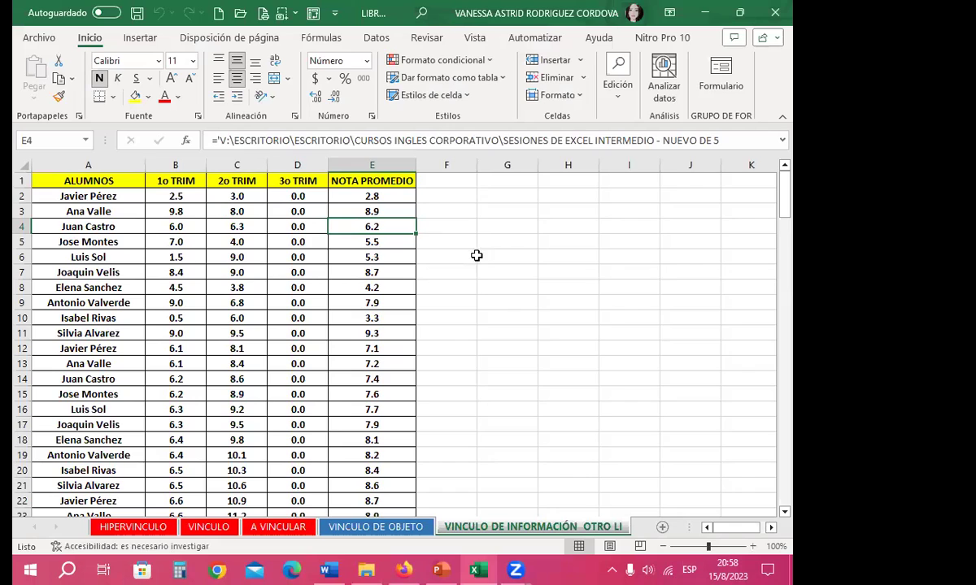
click(320, 208)
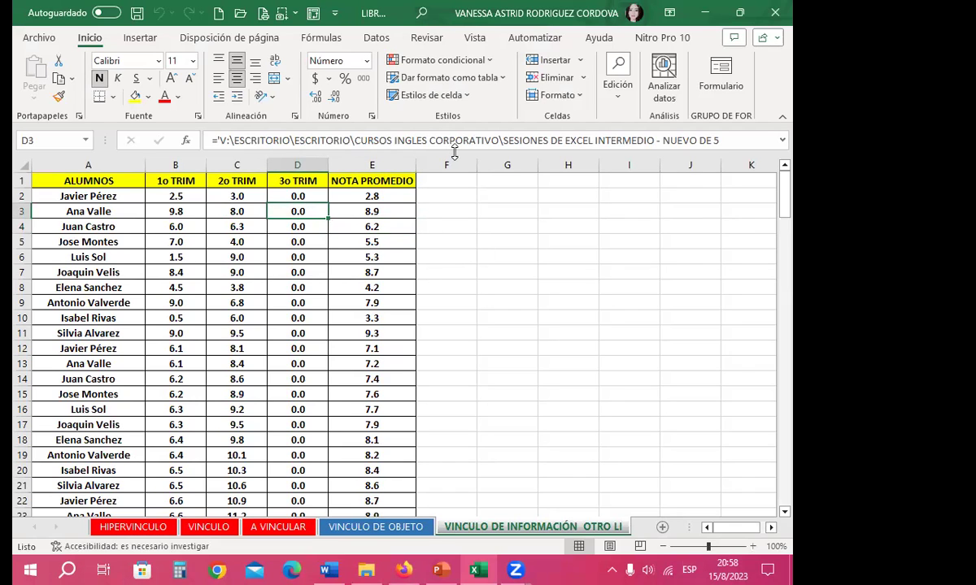
click(293, 286)
scroll(300, 348, down, 4)
scroll(302, 365, down, 9)
scroll(303, 372, down, 7)
scroll(296, 326, up, 3)
scroll(294, 301, up, 9)
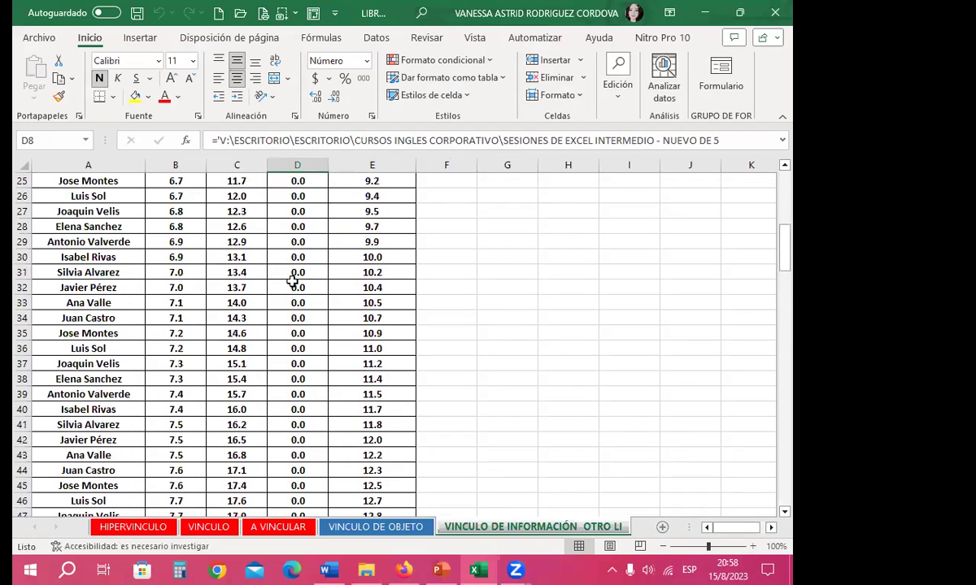
scroll(293, 280, up, 8)
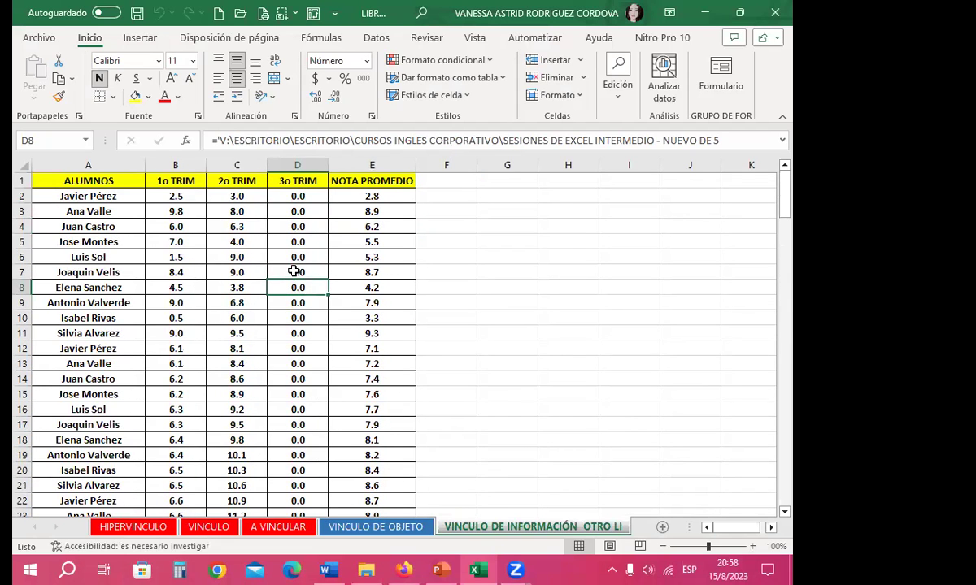
Open INFORMACIÓN.xlsx and copy the 3o TRIM grades from column I
click(366, 570)
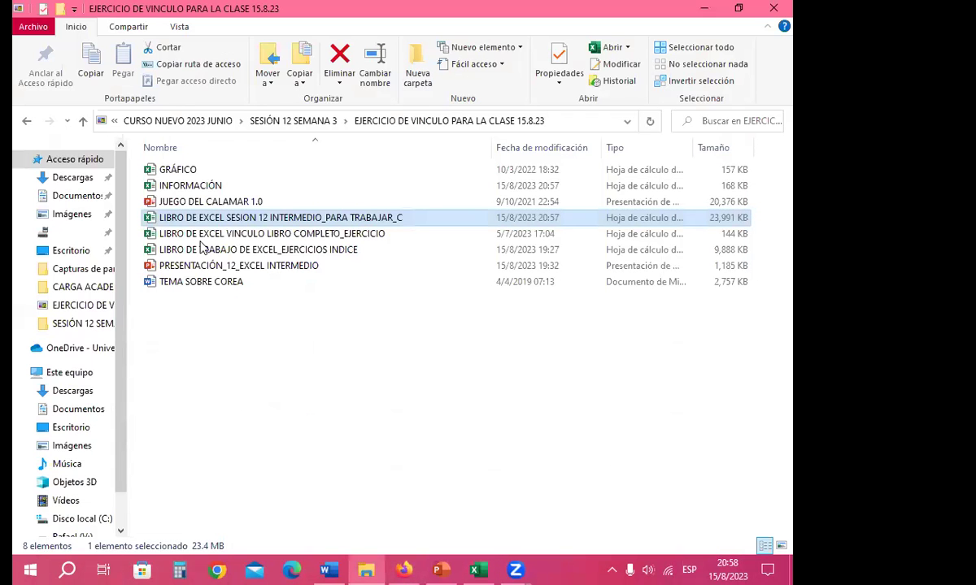
double_click(209, 187)
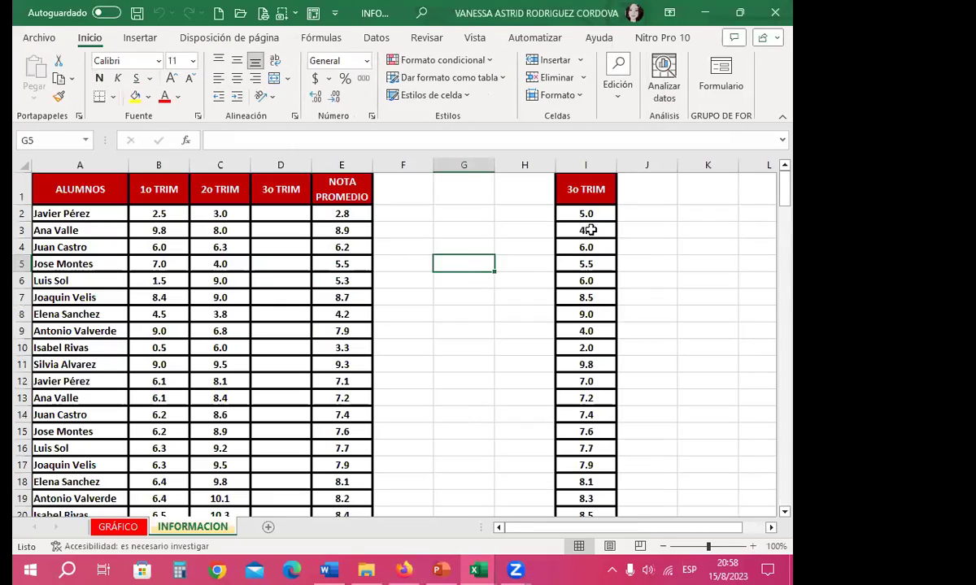
drag(589, 230, 608, 567)
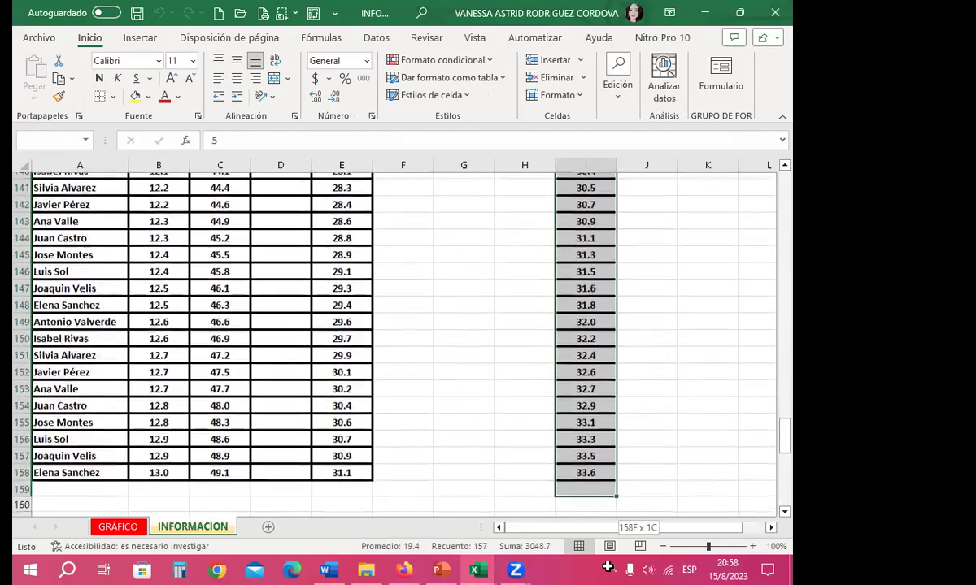
drag(607, 567, 588, 501)
key(ctrl+c)
Paste the grades into D2 of INFORMACIÓN, then confirm the linked sheet's D7 shows 8.5
scroll(277, 279, up, 7)
scroll(289, 244, up, 7)
scroll(290, 220, up, 6)
scroll(282, 210, up, 6)
scroll(282, 209, up, 7)
scroll(290, 211, up, 7)
scroll(289, 224, up, 8)
click(271, 209)
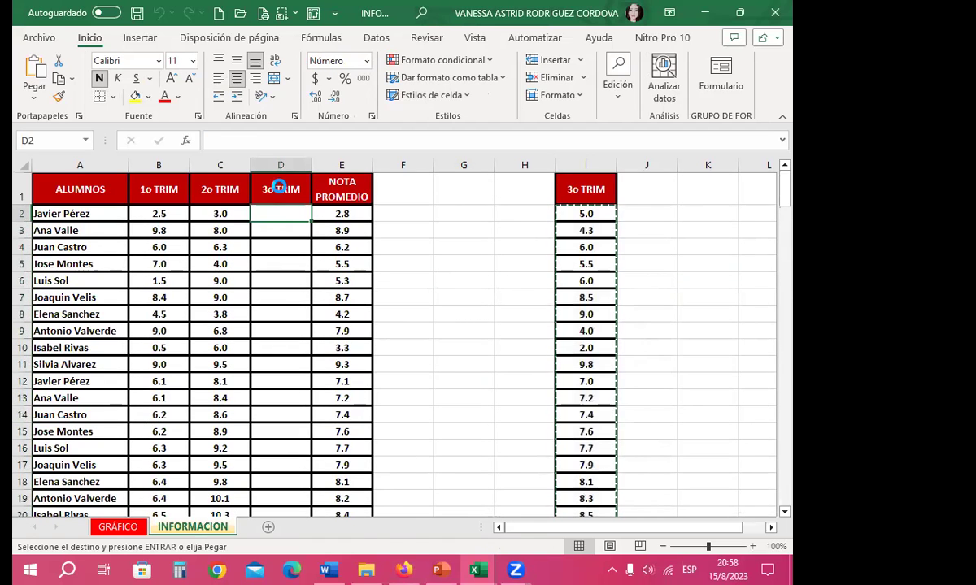
key(ctrl+v)
click(281, 231)
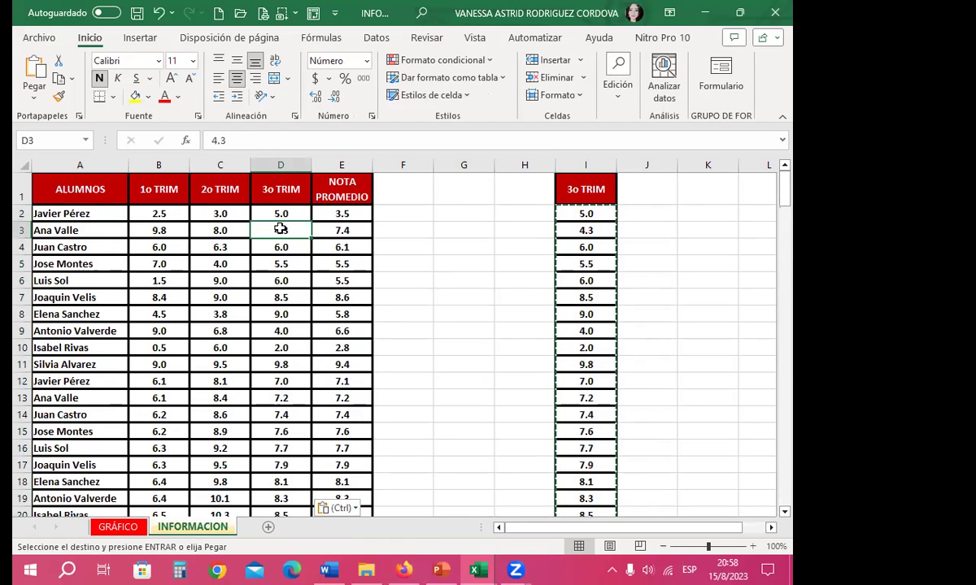
mouse_move(478, 569)
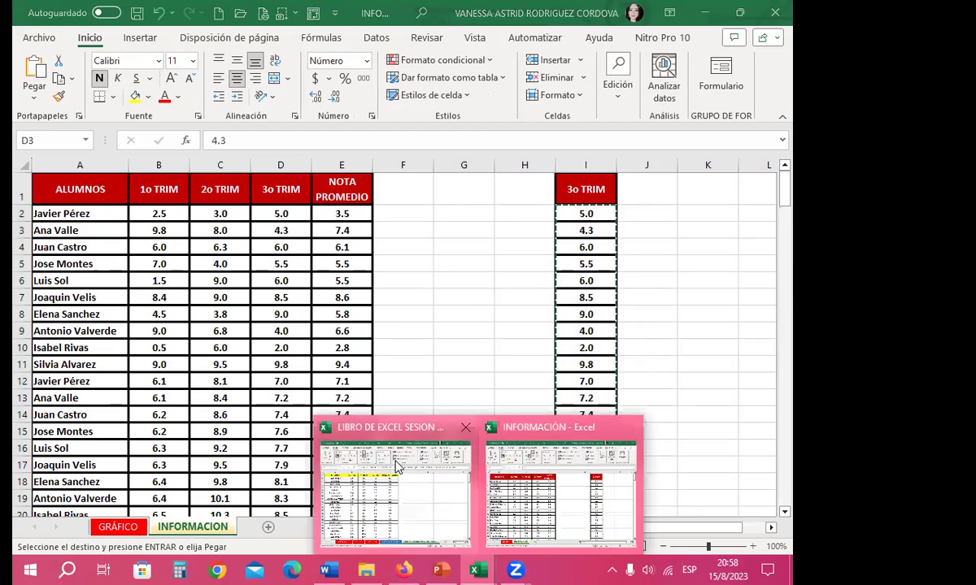
key(alt+Tab)
click(312, 271)
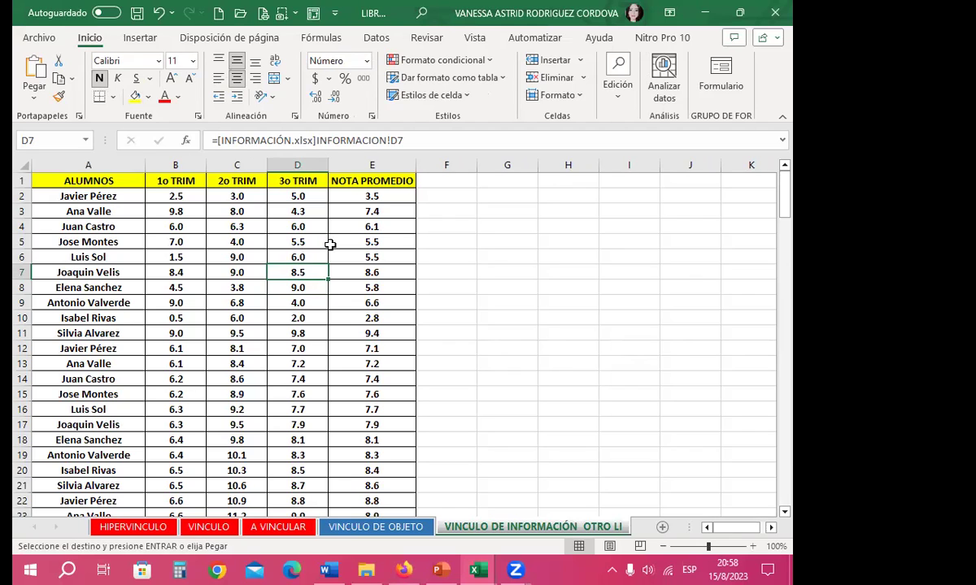
Inspect the =[INFORMACIÓN.xlsx] link formulas in cells D4 through D7, E5 and A8
click(353, 237)
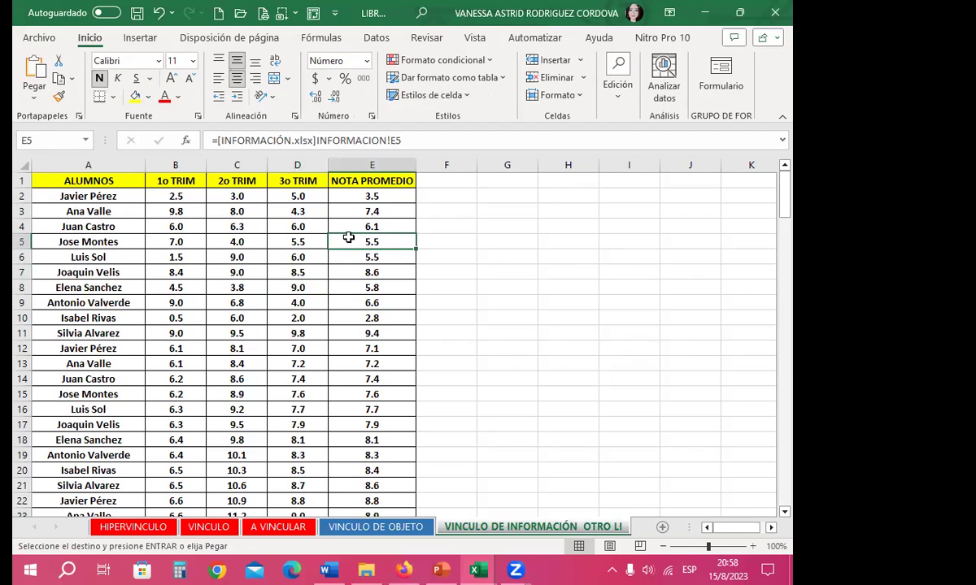
click(291, 226)
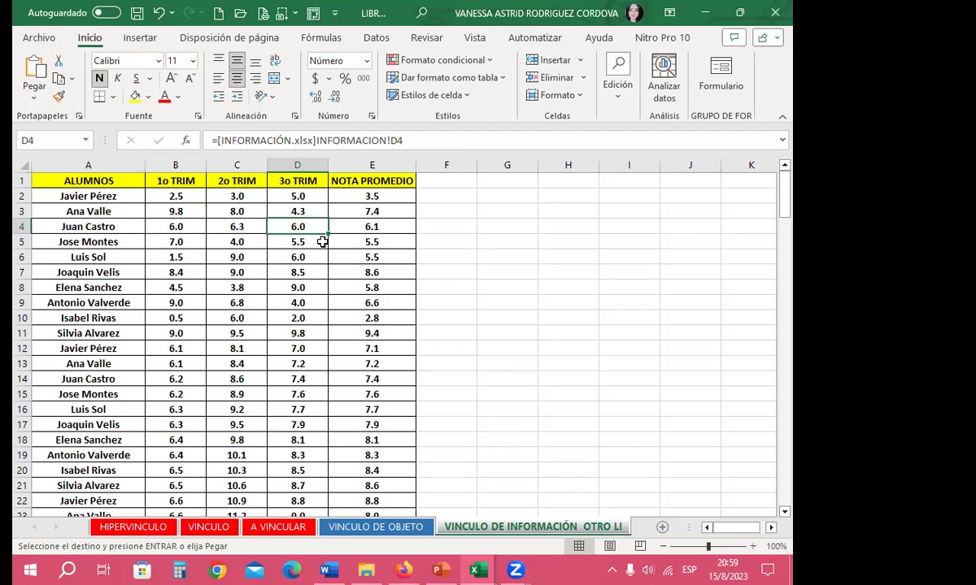
click(313, 242)
click(291, 257)
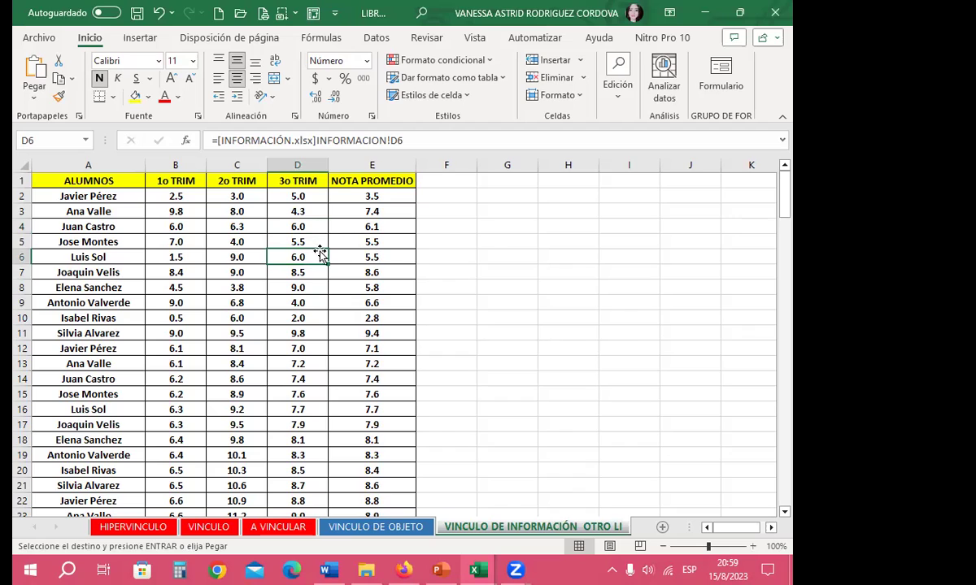
click(320, 242)
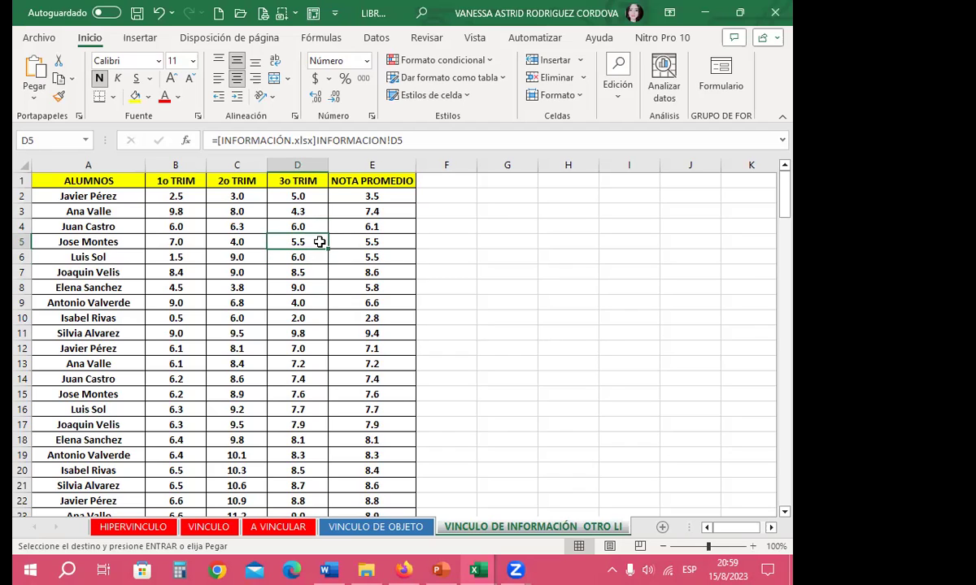
click(497, 290)
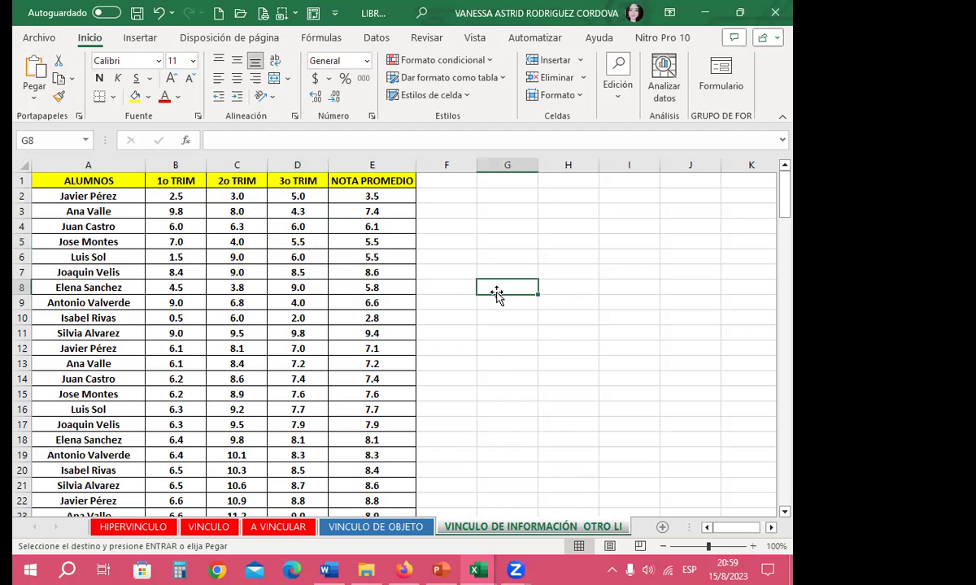
click(449, 290)
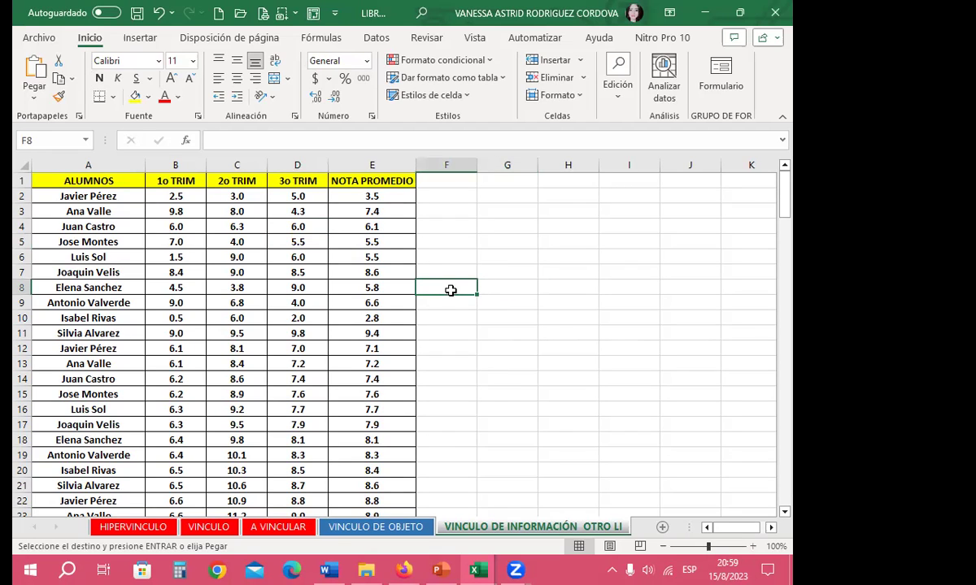
click(286, 274)
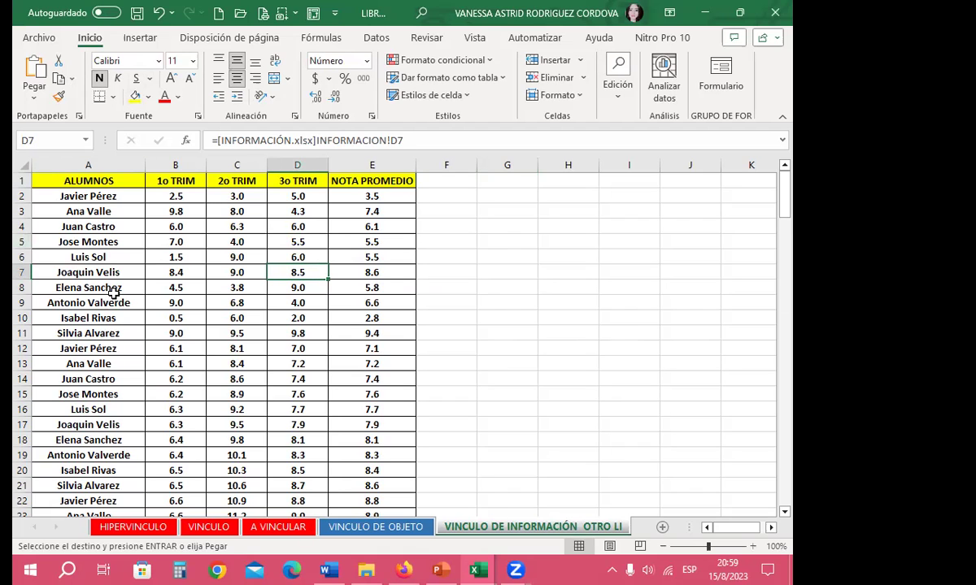
click(113, 290)
Save the linked grades workbook from the Quick Access Toolbar
click(137, 12)
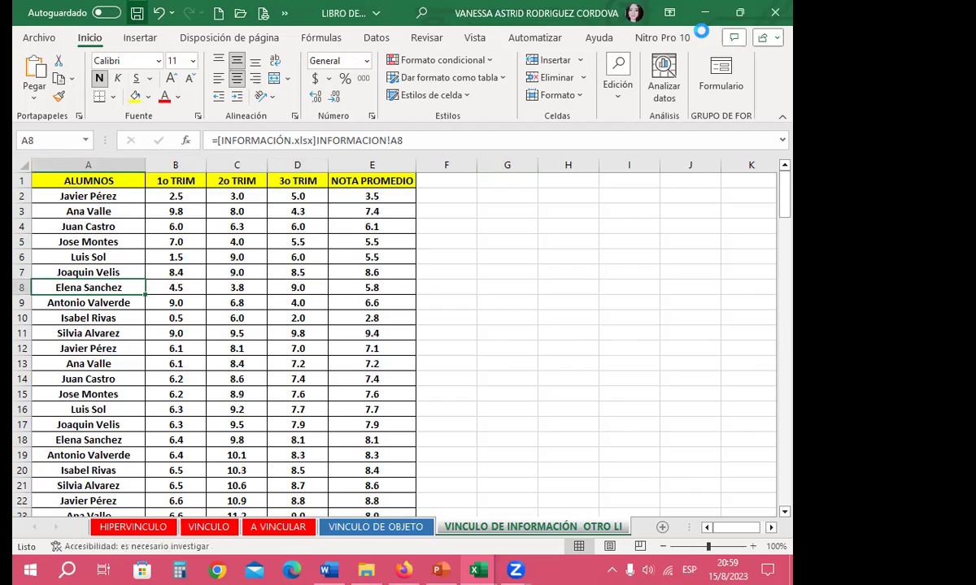
click(472, 320)
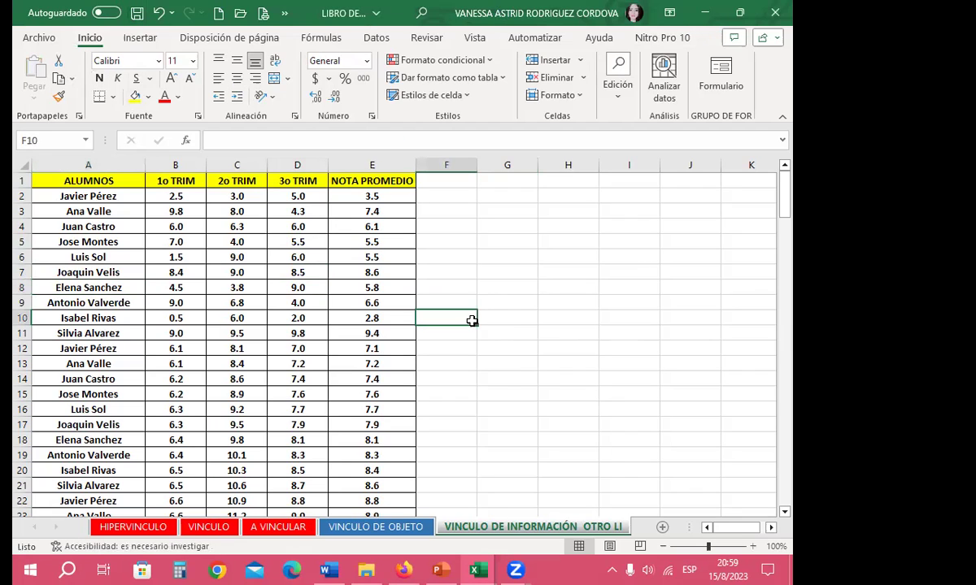
click(498, 301)
click(463, 290)
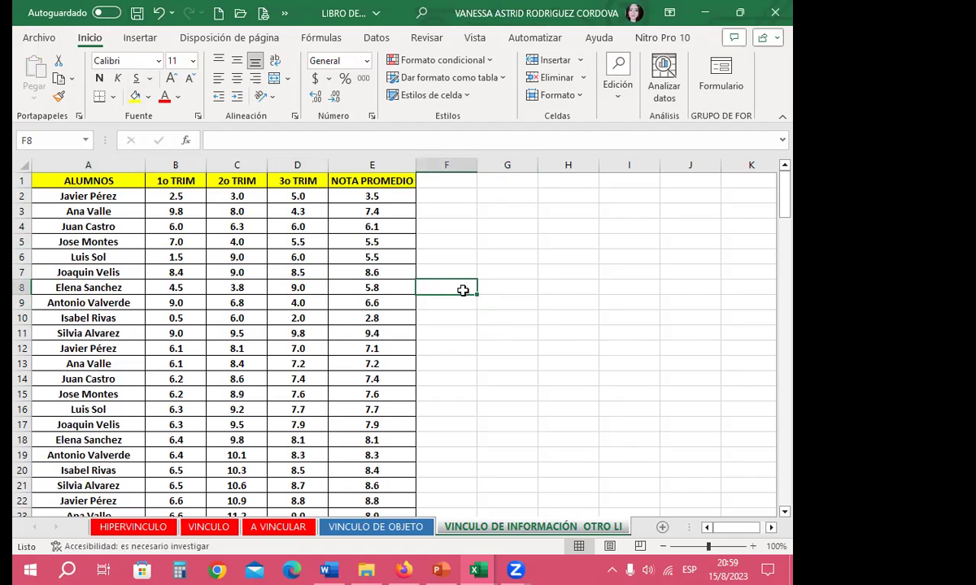